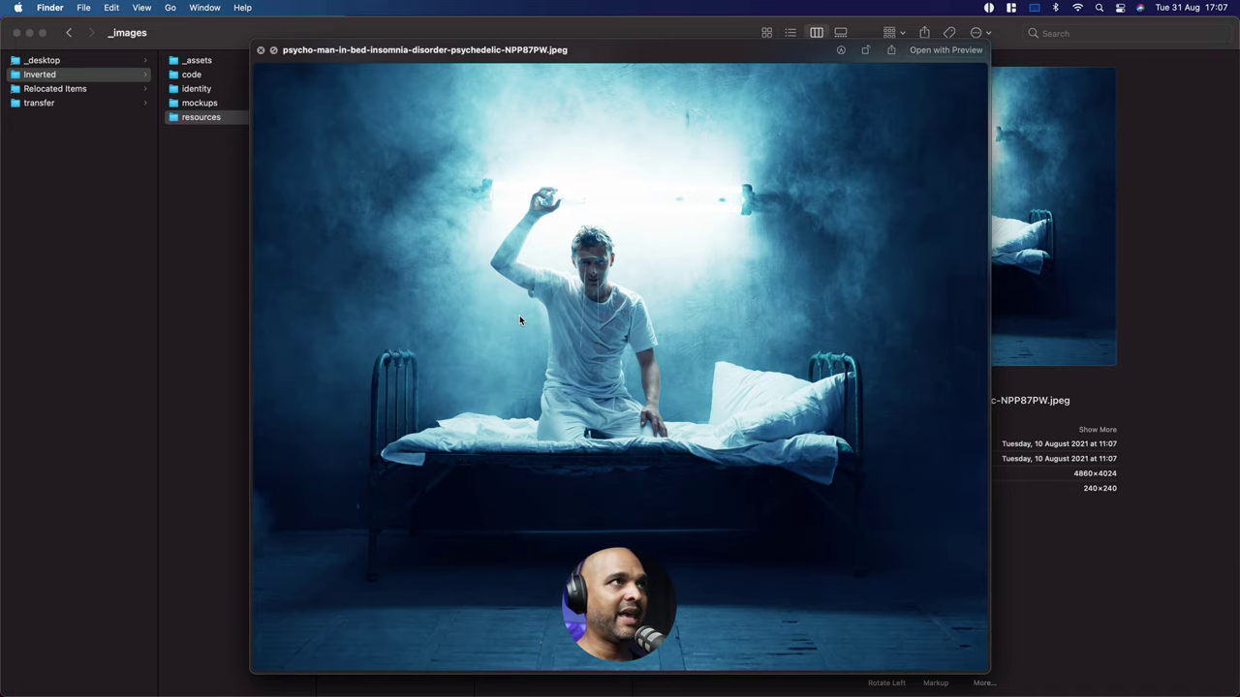
- Browse the stock photos in the resources folder and preview the crazy-man-and-woman image
key(Left)
key(Down)
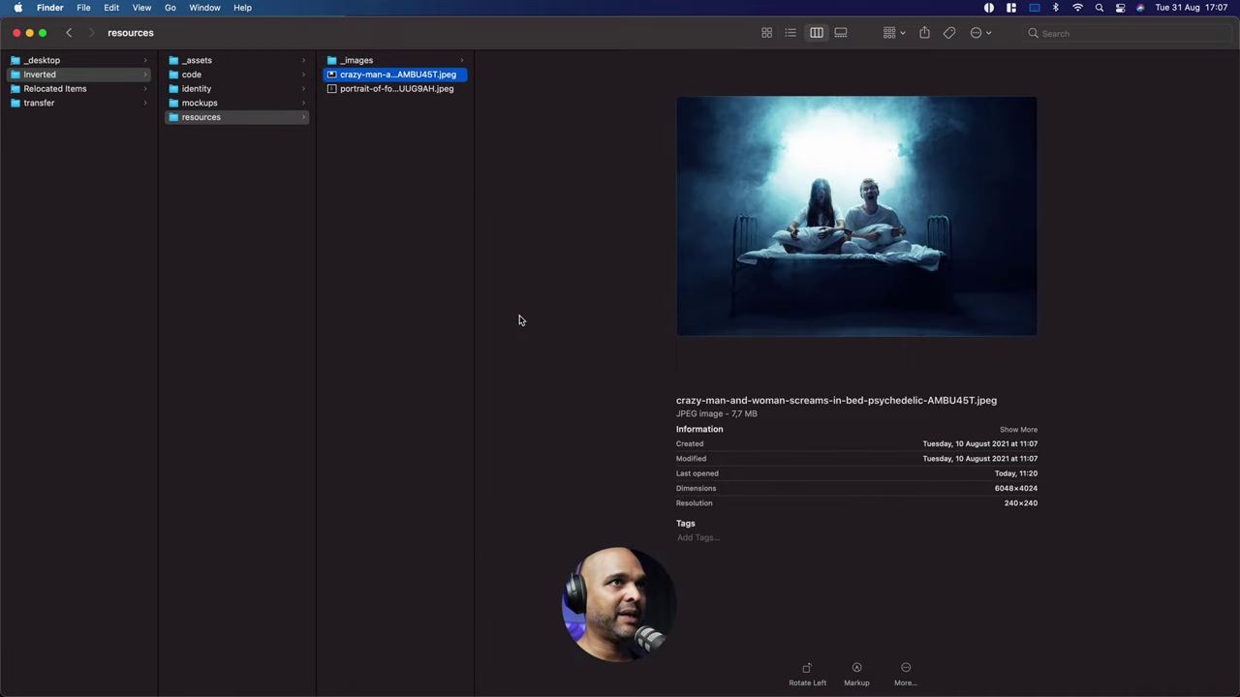
key(space)
key(Down)
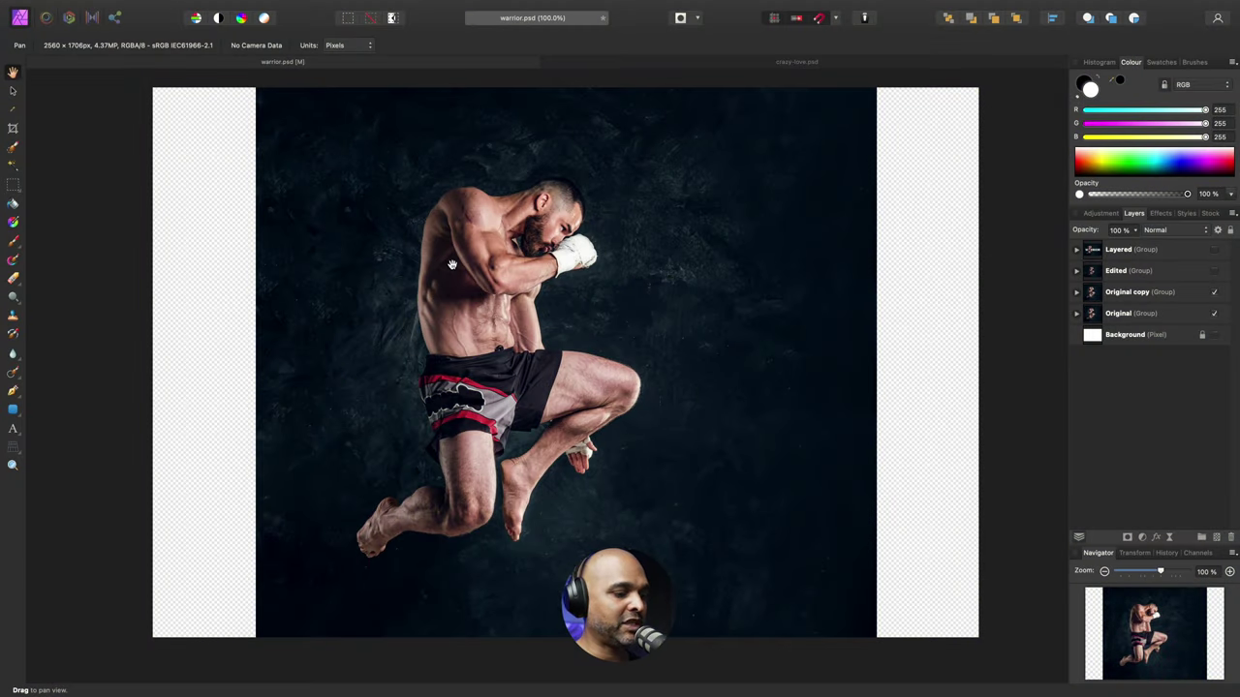
- Check the pixel dimensions and DPI of warrior.psd without resizing the document
key(super+alt+i)
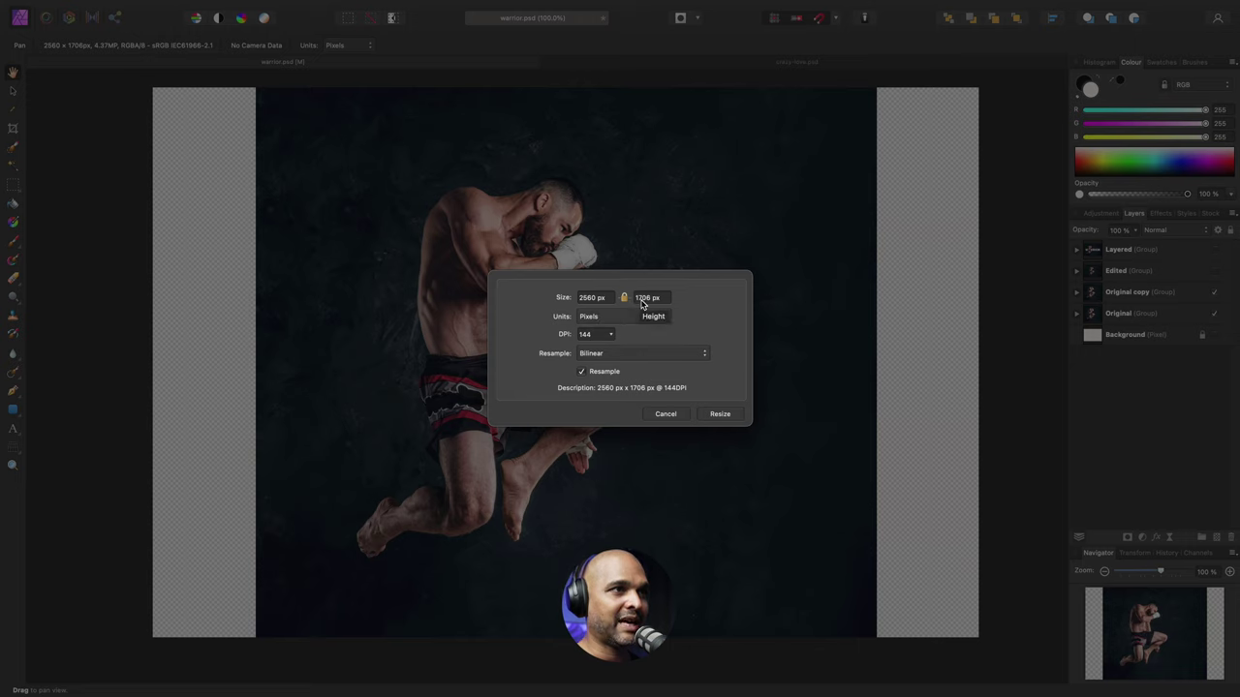
click(665, 415)
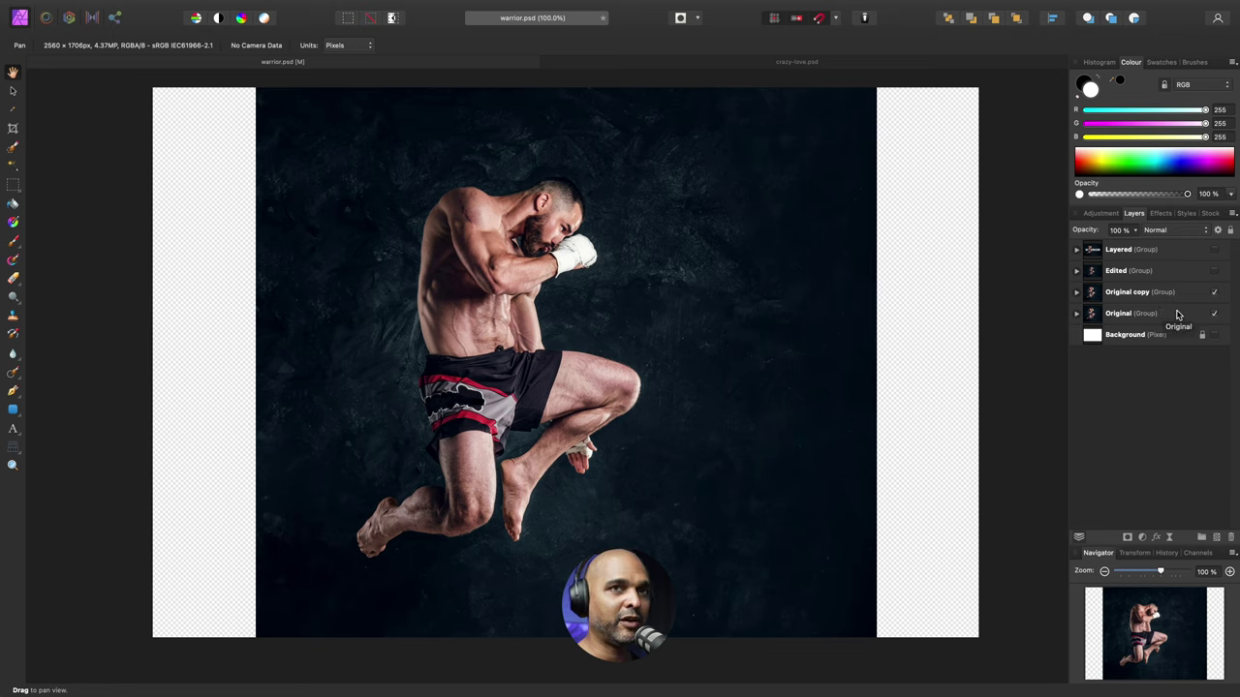
- Hide the Original group, expand the Original copy group and select its Layer 1
click(1213, 313)
click(1077, 296)
double_click(1111, 314)
scroll(523, 331, up, 5)
scroll(523, 331, down, 3)
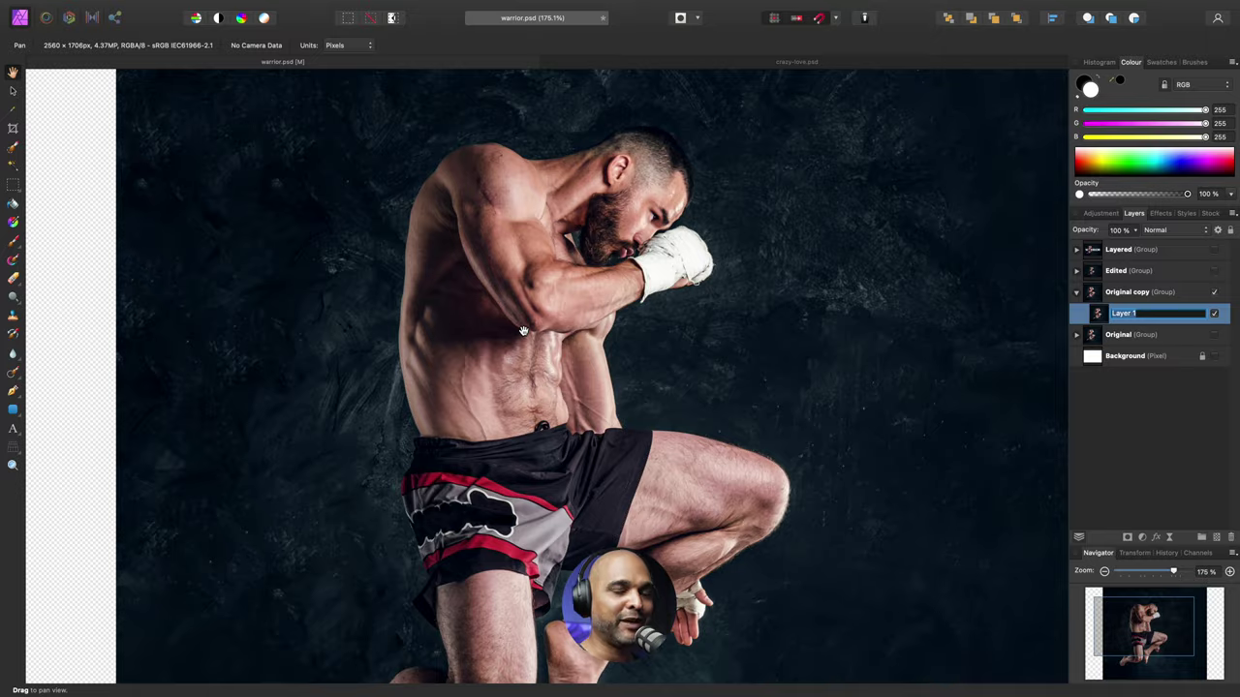
scroll(523, 331, down, 4)
key(Return)
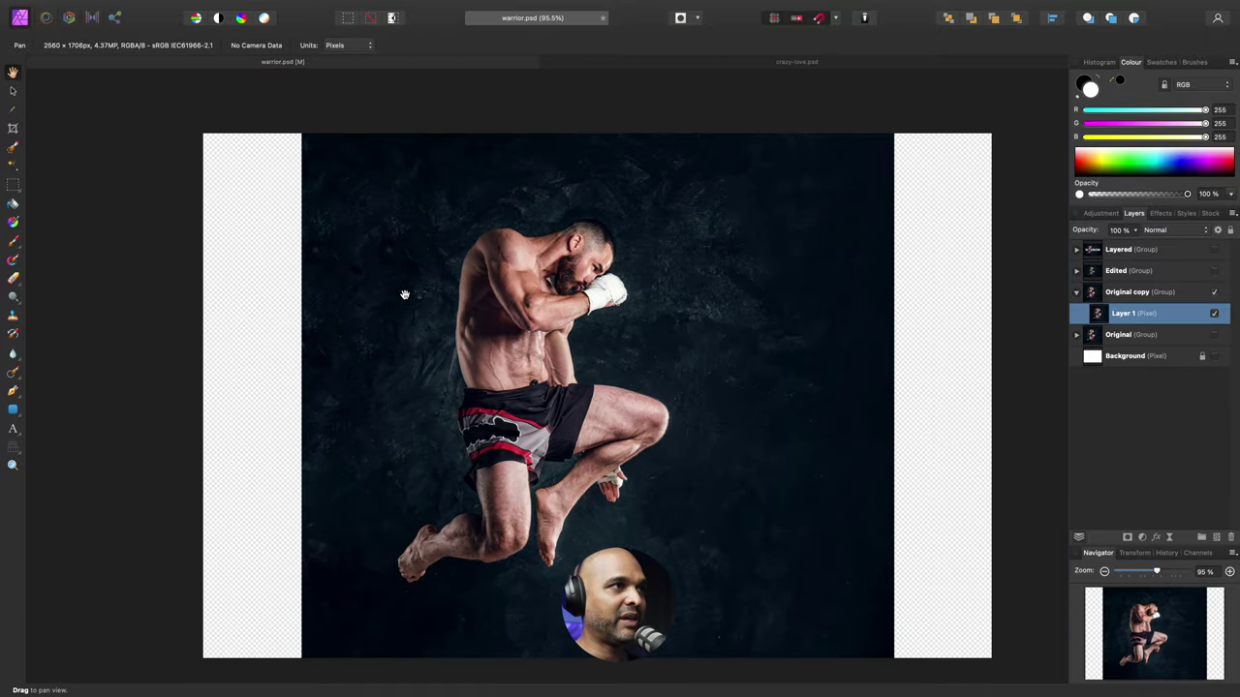
scroll(405, 293, up, 3)
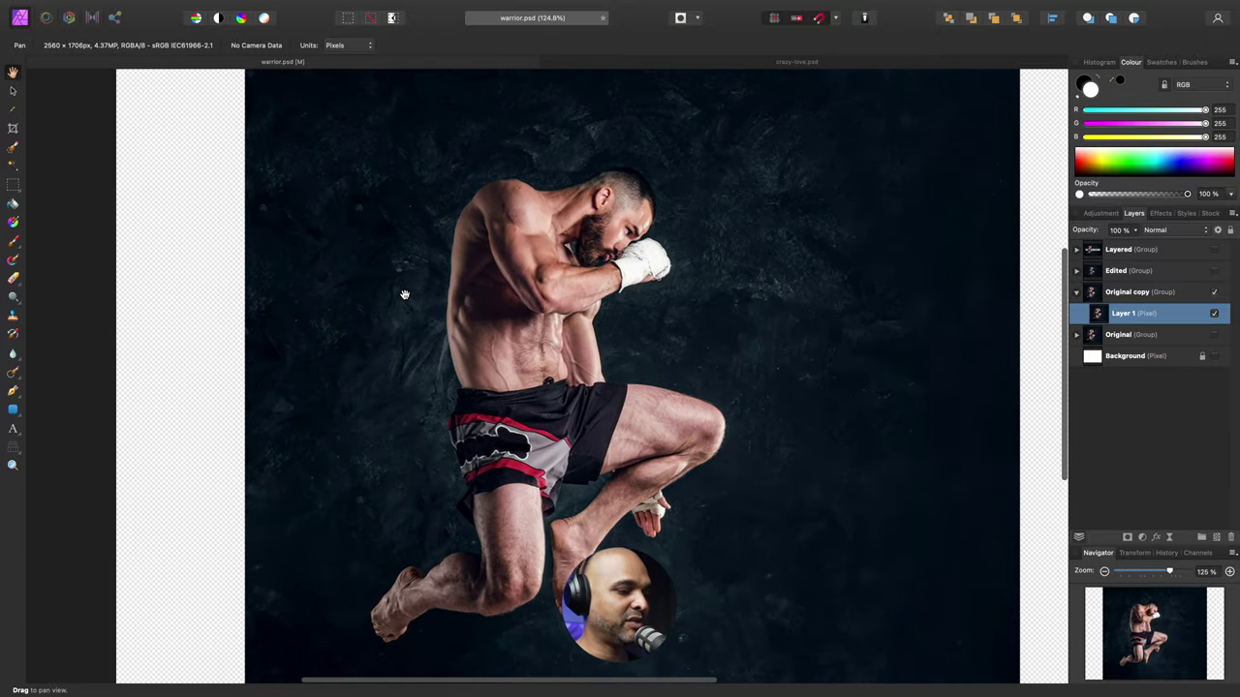
- Start a Pen tool path at the waistband of the fighter's shorts and trace up the lower edge of his back
key(p)
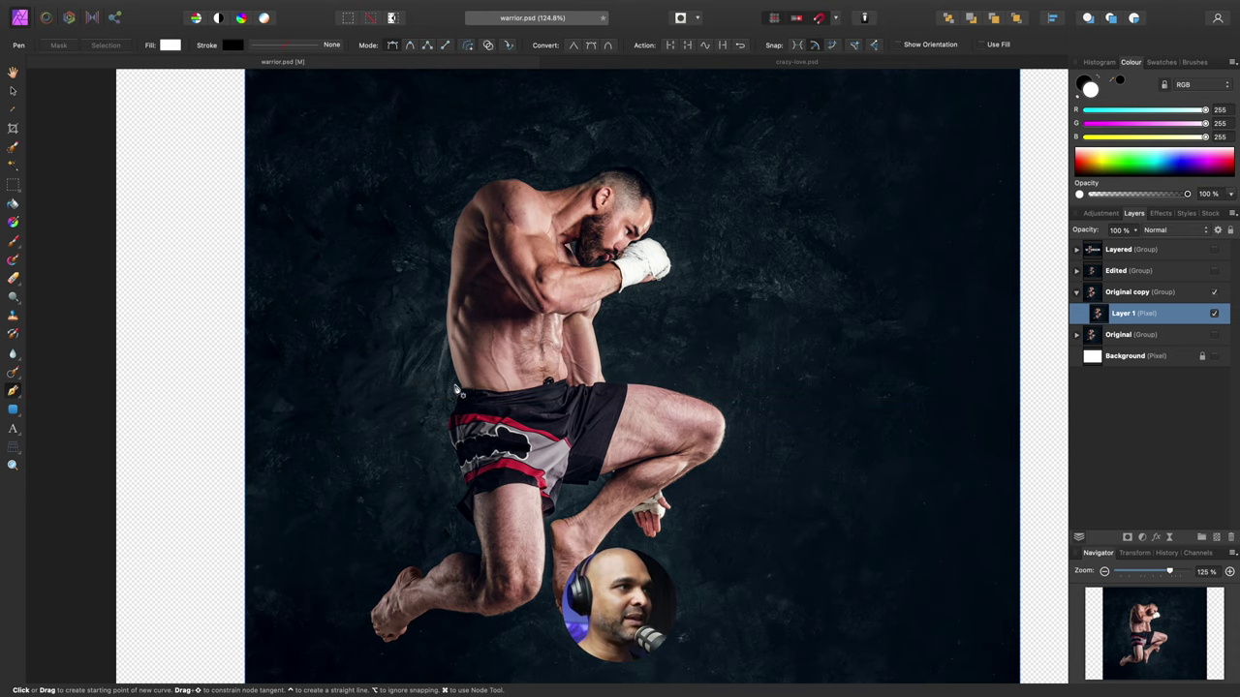
scroll(459, 391, up, 5)
scroll(459, 392, down, 1)
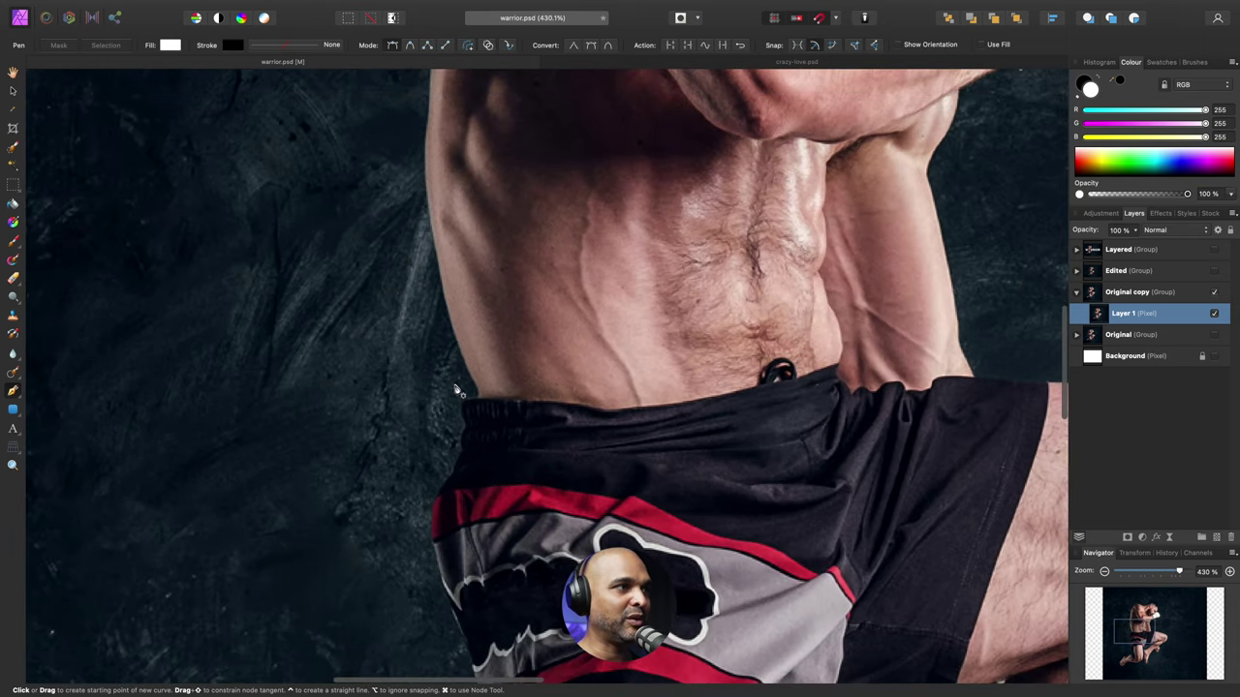
click(477, 391)
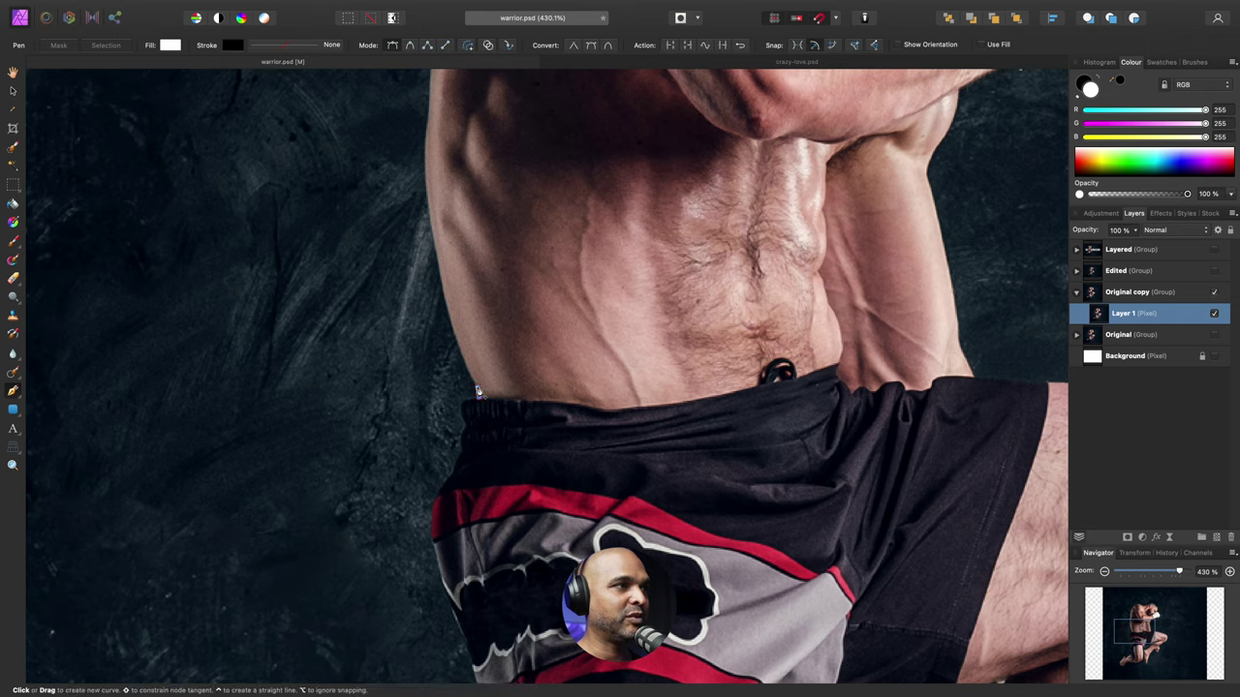
click(466, 366)
click(457, 336)
click(447, 311)
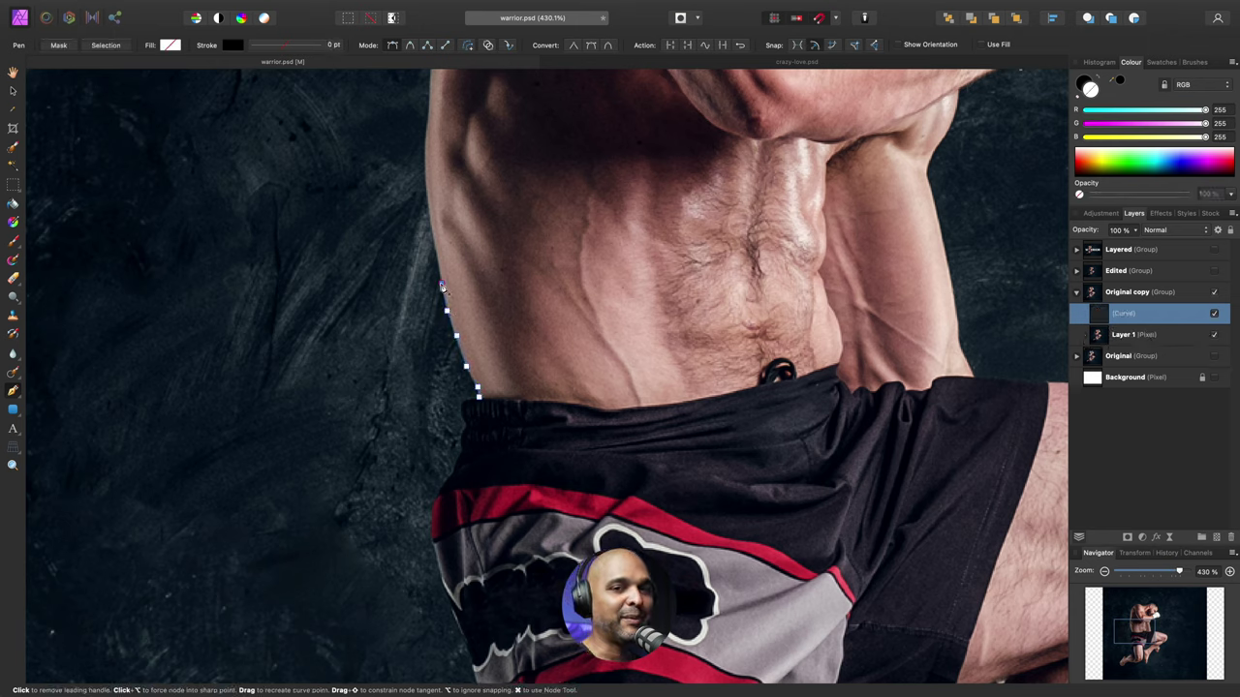
- Continue the path with further nodes up the fighter's back to below the shoulder
click(430, 221)
click(424, 164)
click(426, 120)
scroll(426, 121, up, 3)
click(420, 182)
click(424, 146)
scroll(374, 304, up, 3)
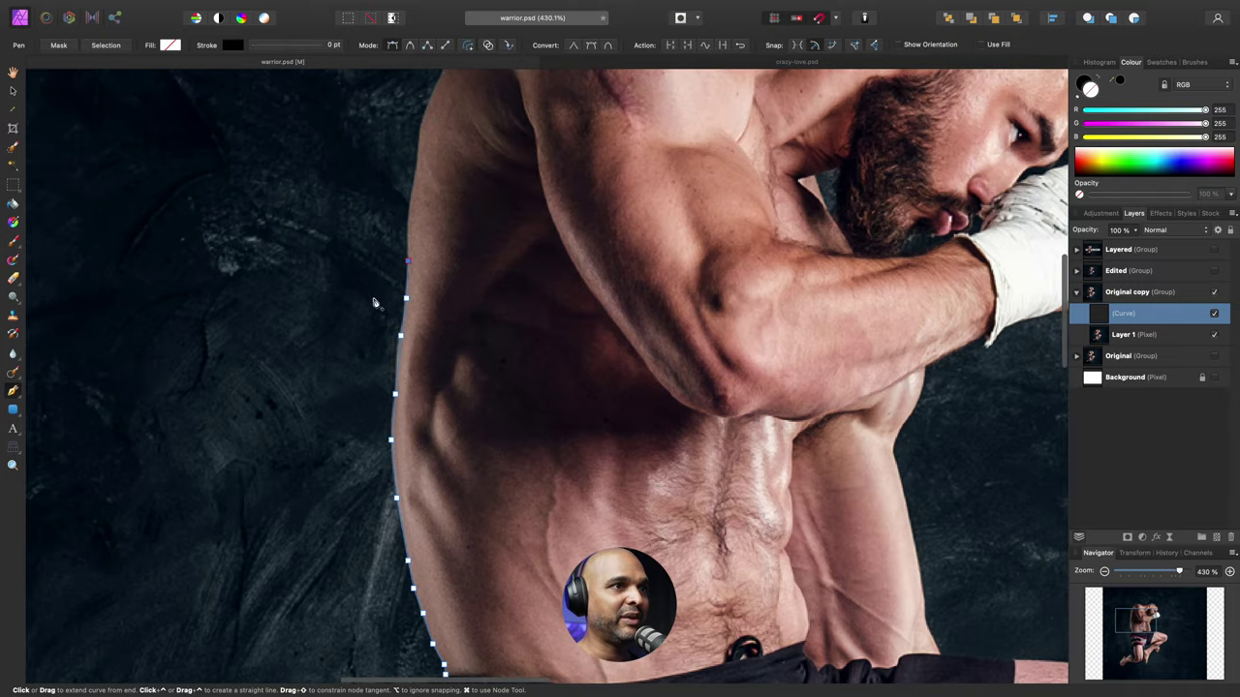
- Duplicate the selected fighter onto a new layer, clear the selection and hide the new cutout layer
key(super+0)
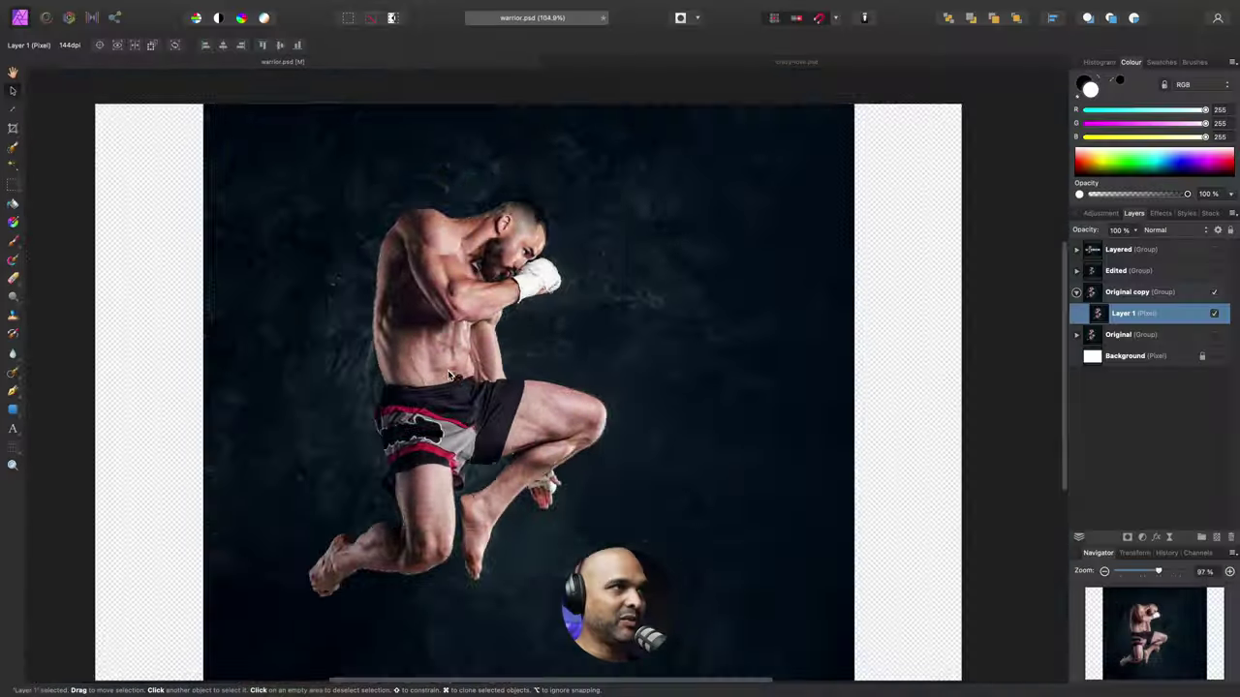
scroll(447, 370, up, 3)
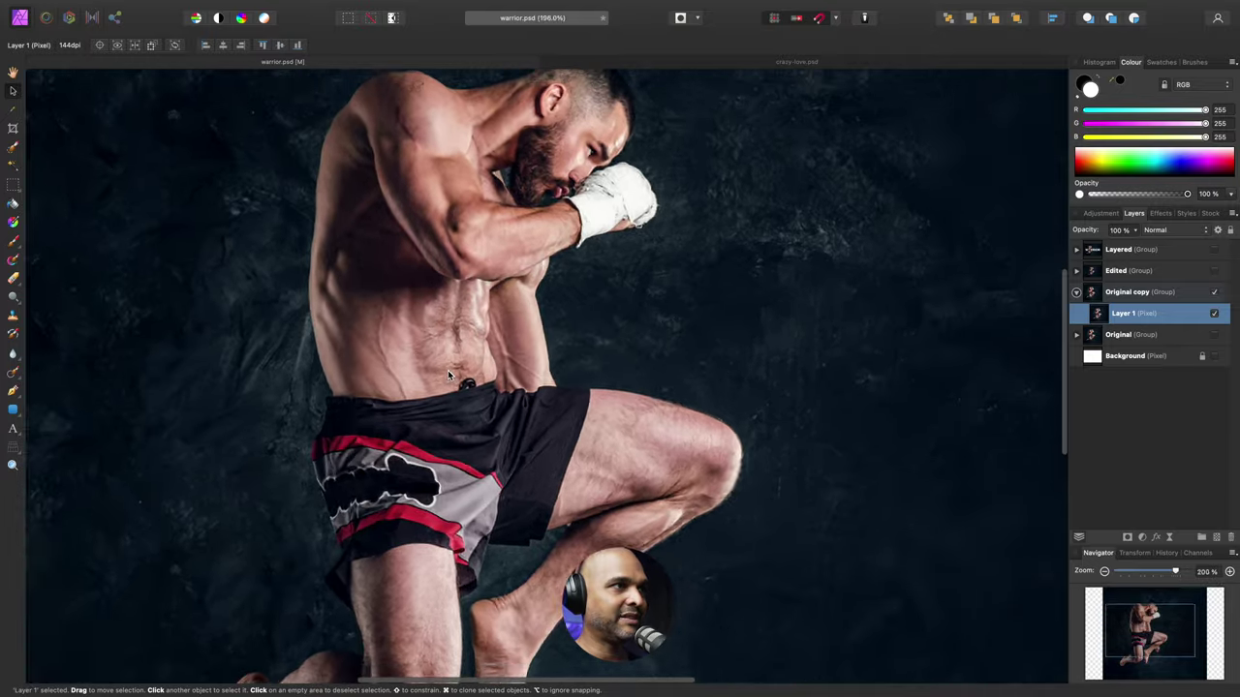
scroll(448, 370, down, 2)
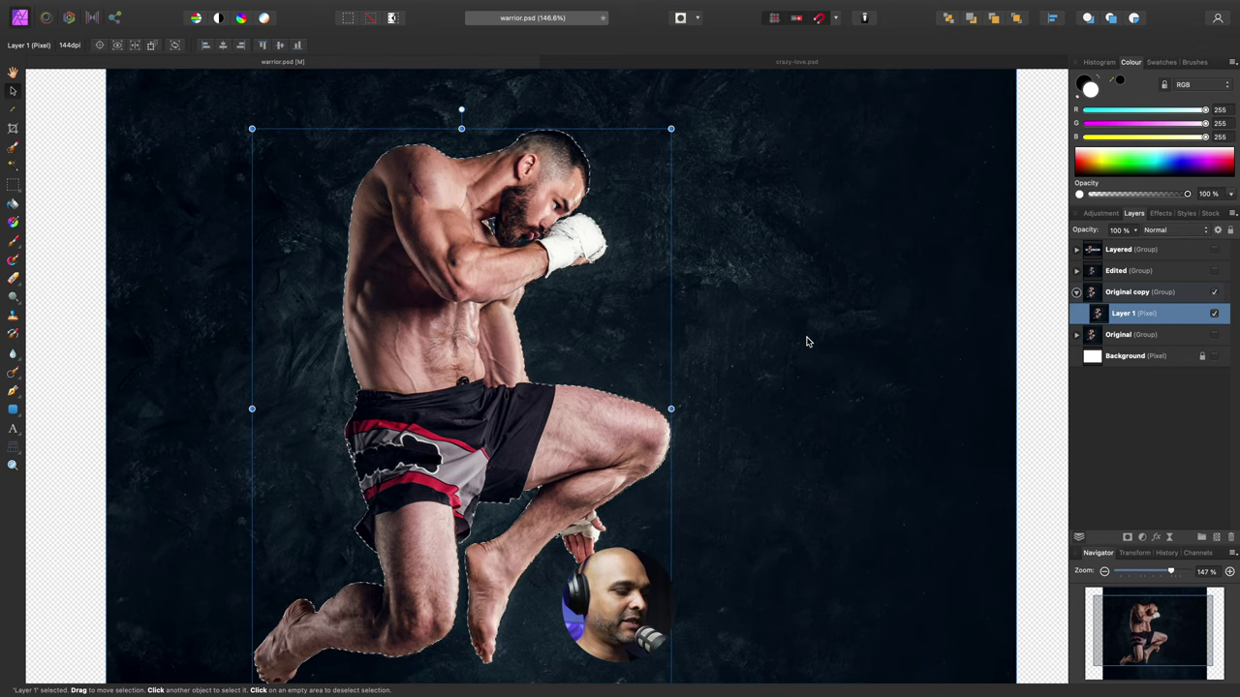
key(super+j)
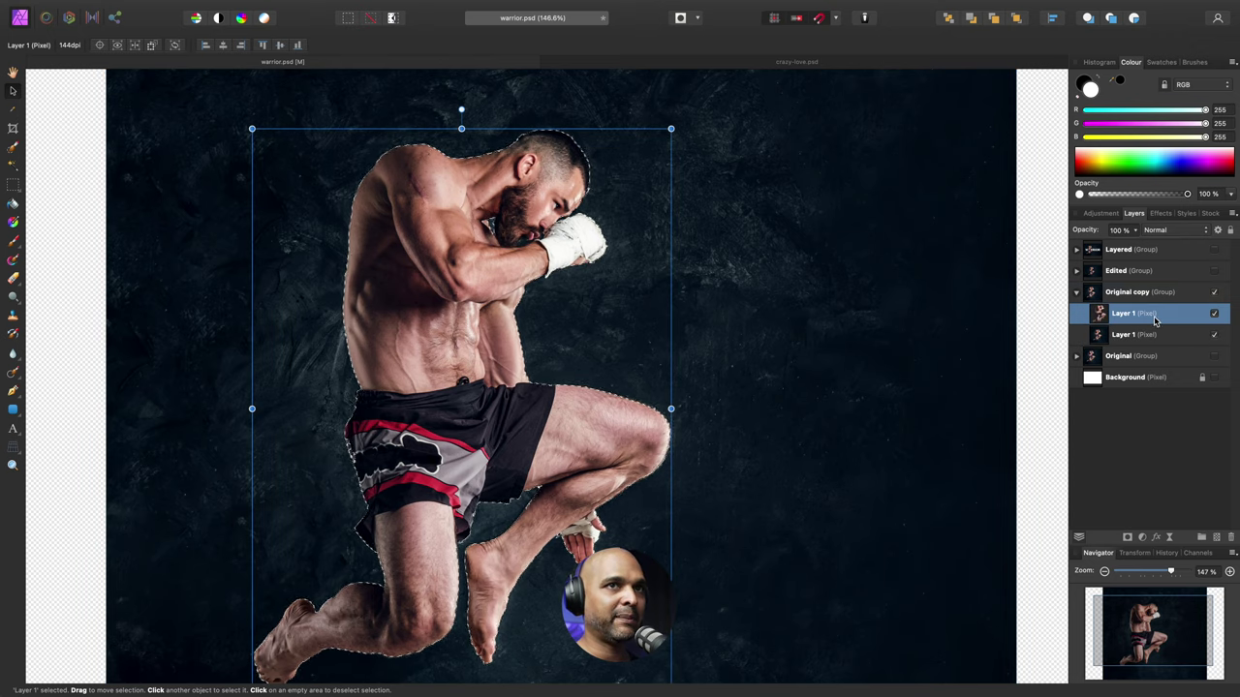
key(super+d)
click(1214, 315)
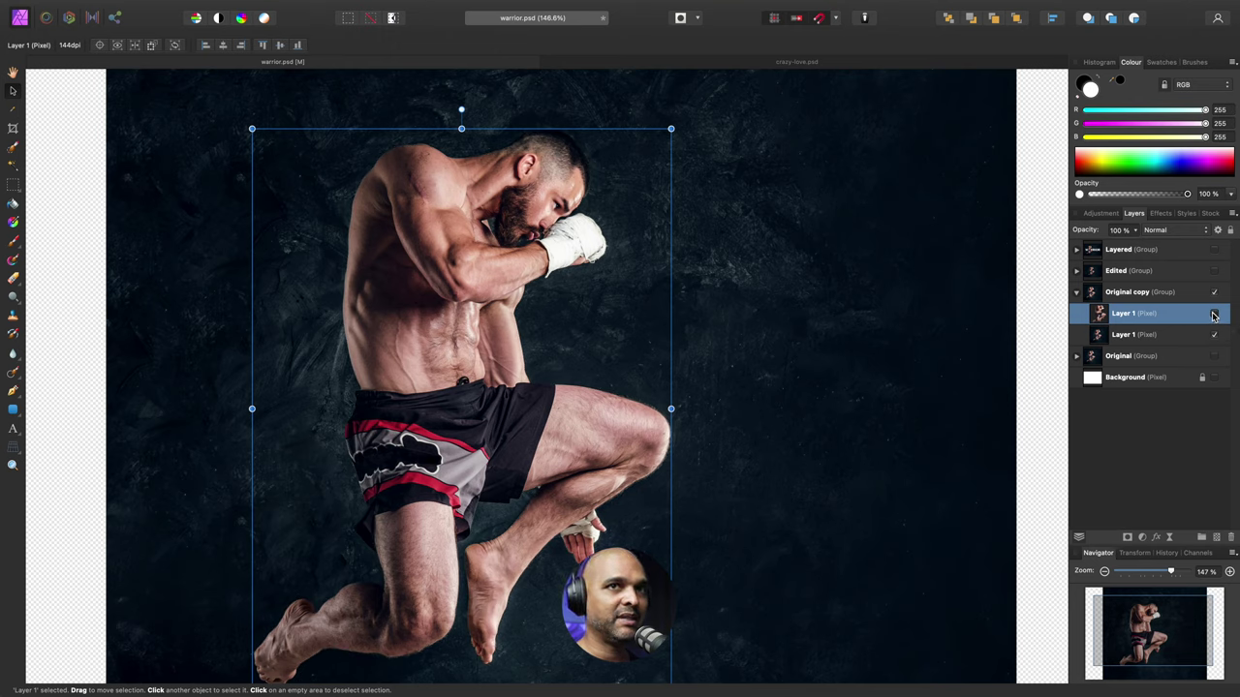
- Remove the fighter from the full photo layer by painting over him with the Inpainting Brush Tool
click(1122, 339)
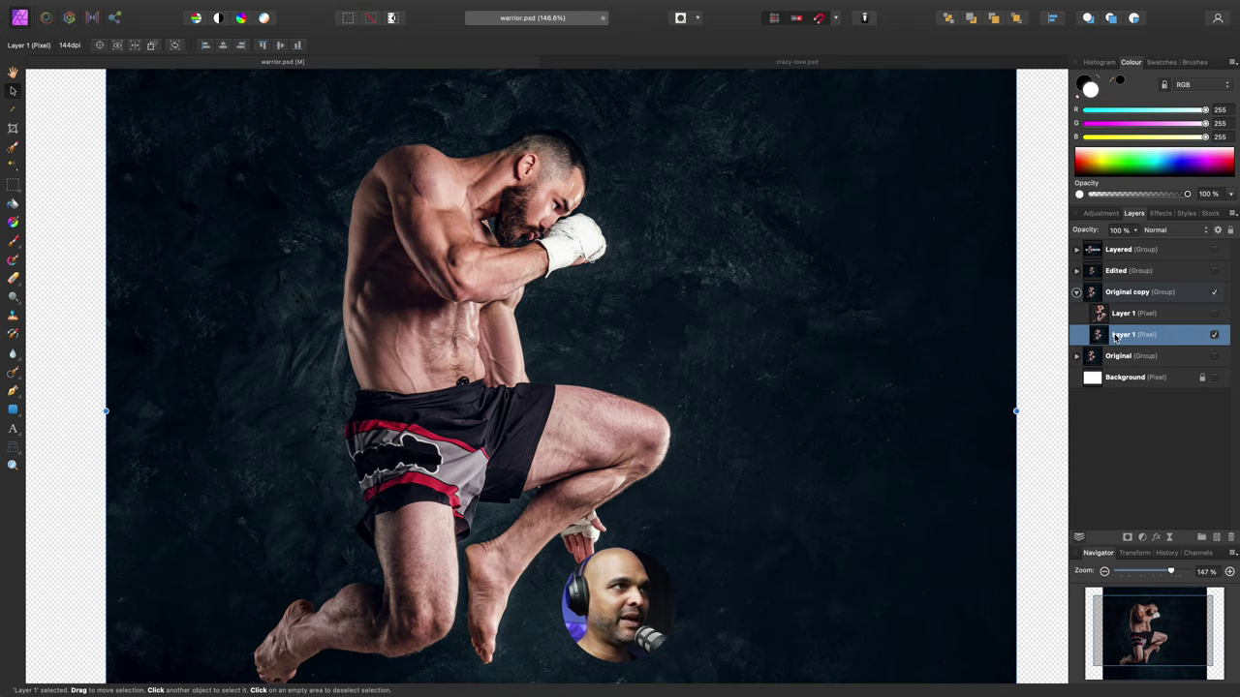
key(super+0)
key(m)
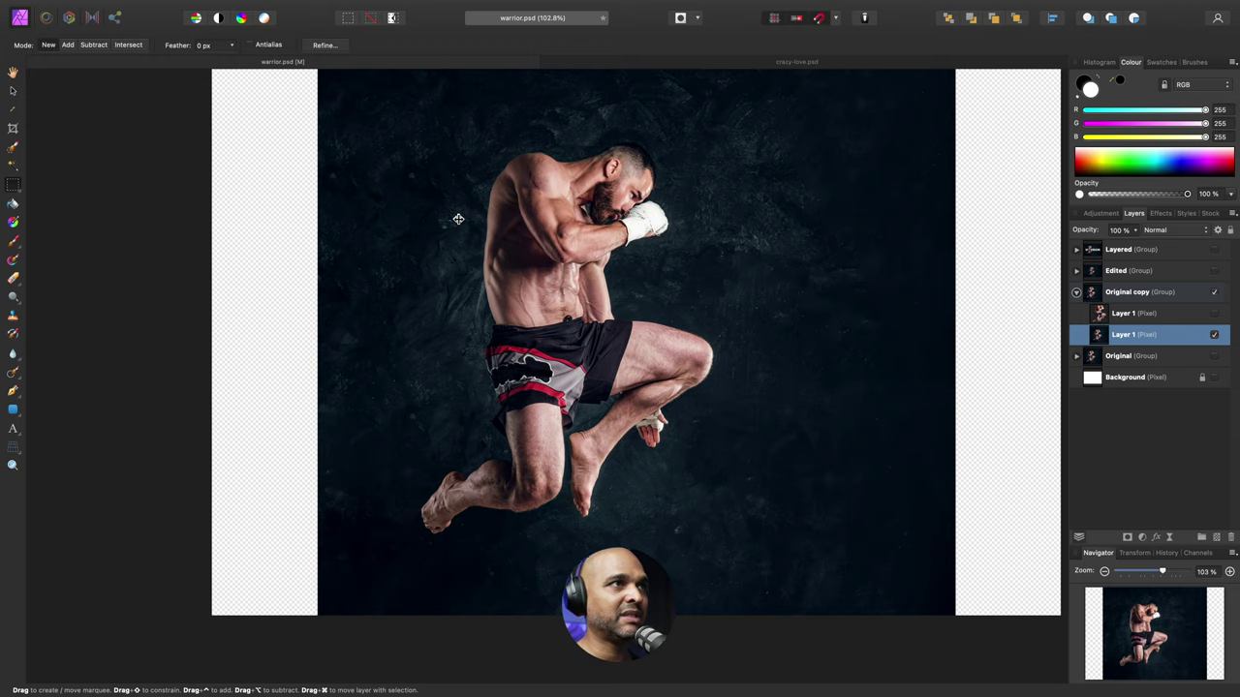
click(14, 376)
click(14, 376)
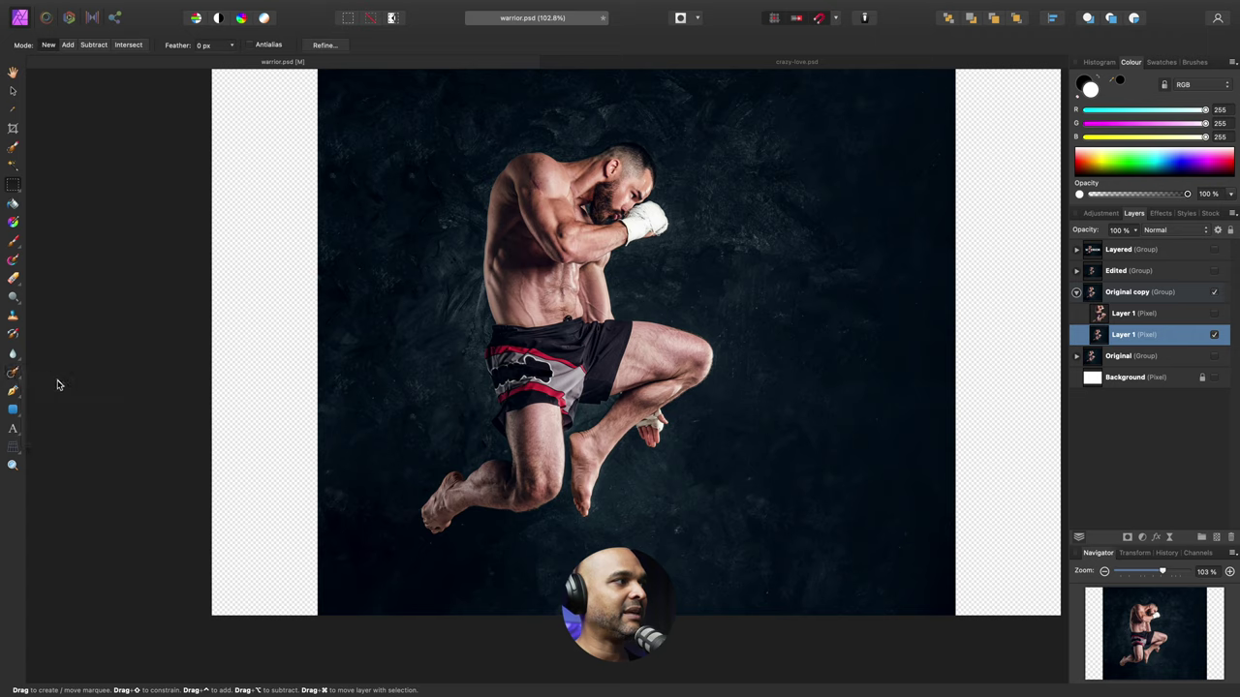
click(14, 377)
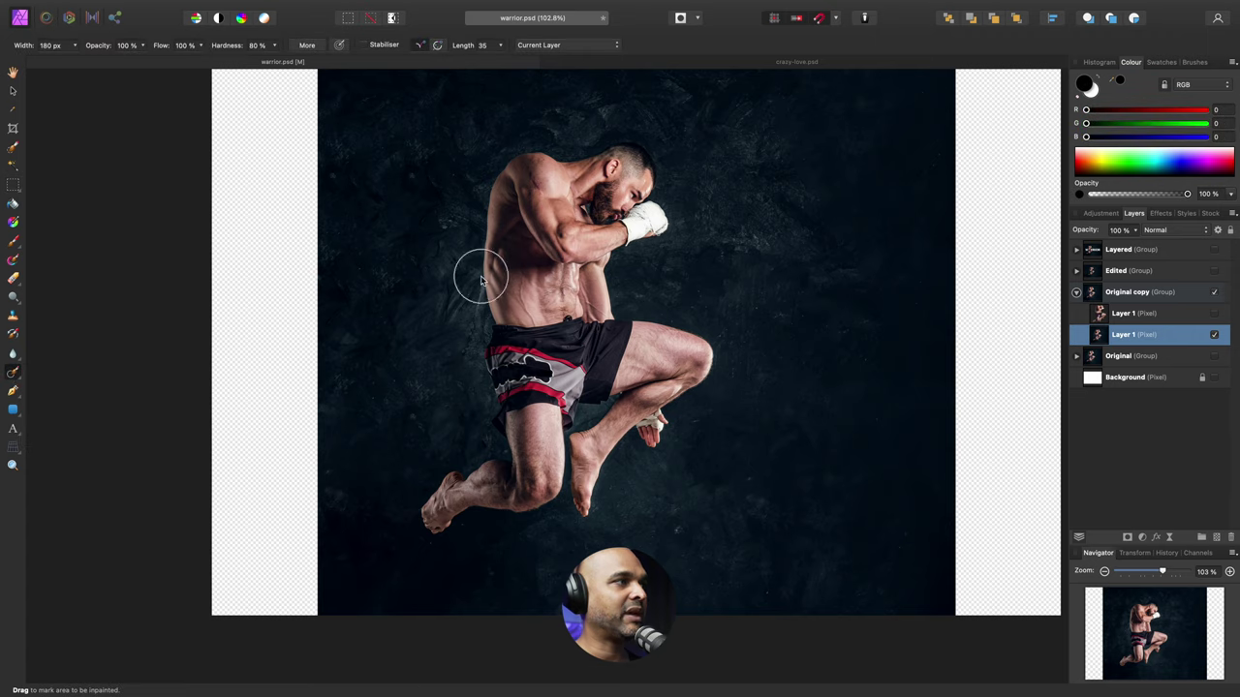
mouse_move(508, 186)
mouse_down()
mouse_move(629, 179)
mouse_move(639, 218)
mouse_move(527, 200)
mouse_move(504, 227)
mouse_move(541, 281)
mouse_move(587, 288)
mouse_move(630, 410)
mouse_move(443, 497)
mouse_move(510, 346)
mouse_move(653, 417)
mouse_move(553, 402)
mouse_up()
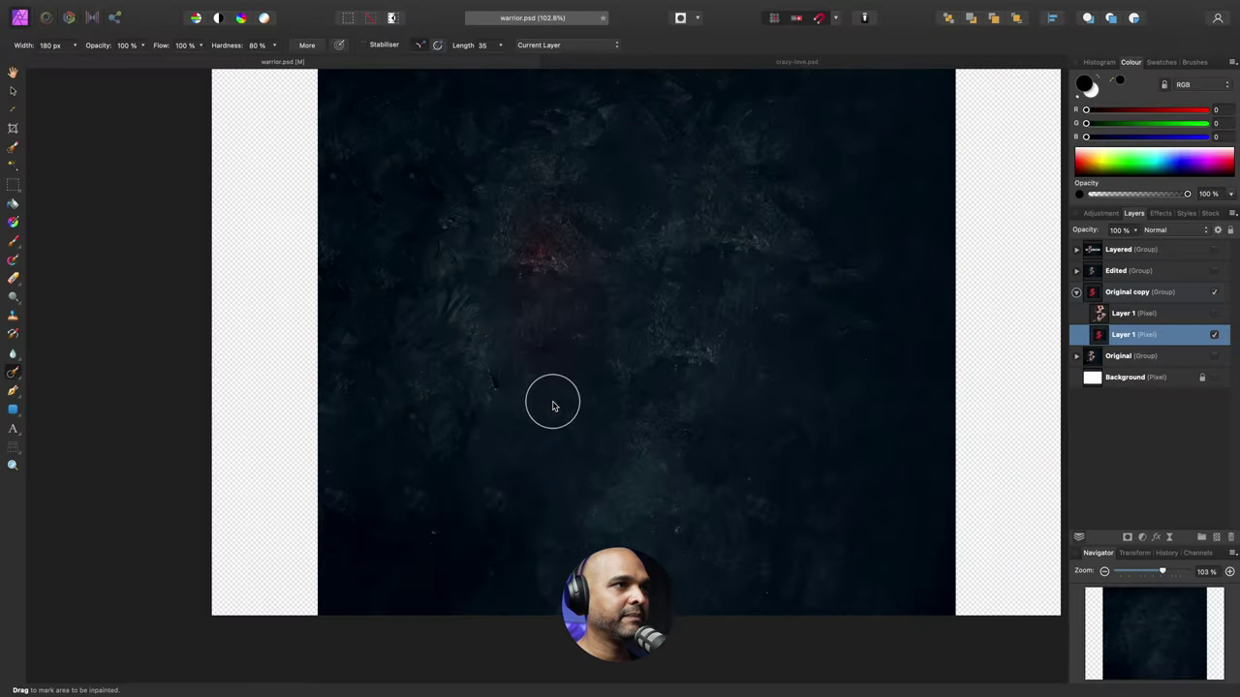
- Show the fighter cutout layer again, toggling its visibility to compare it with the inpainted background
key(v)
click(1213, 314)
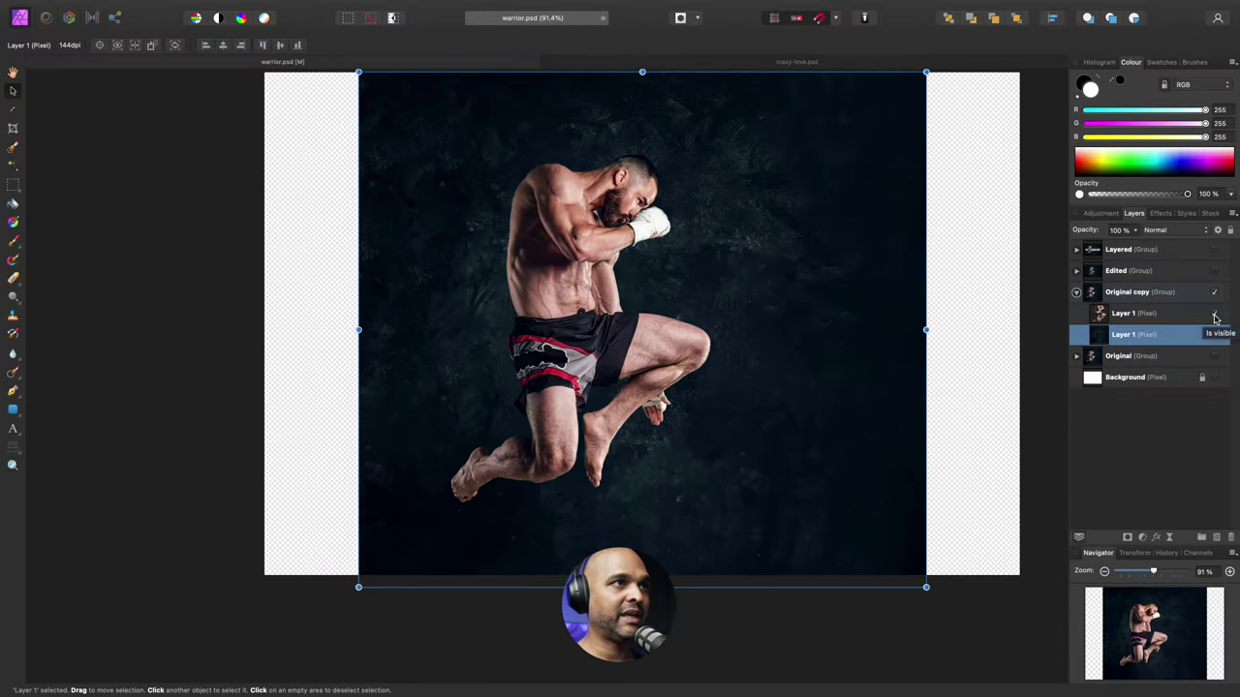
click(1213, 314)
click(1214, 315)
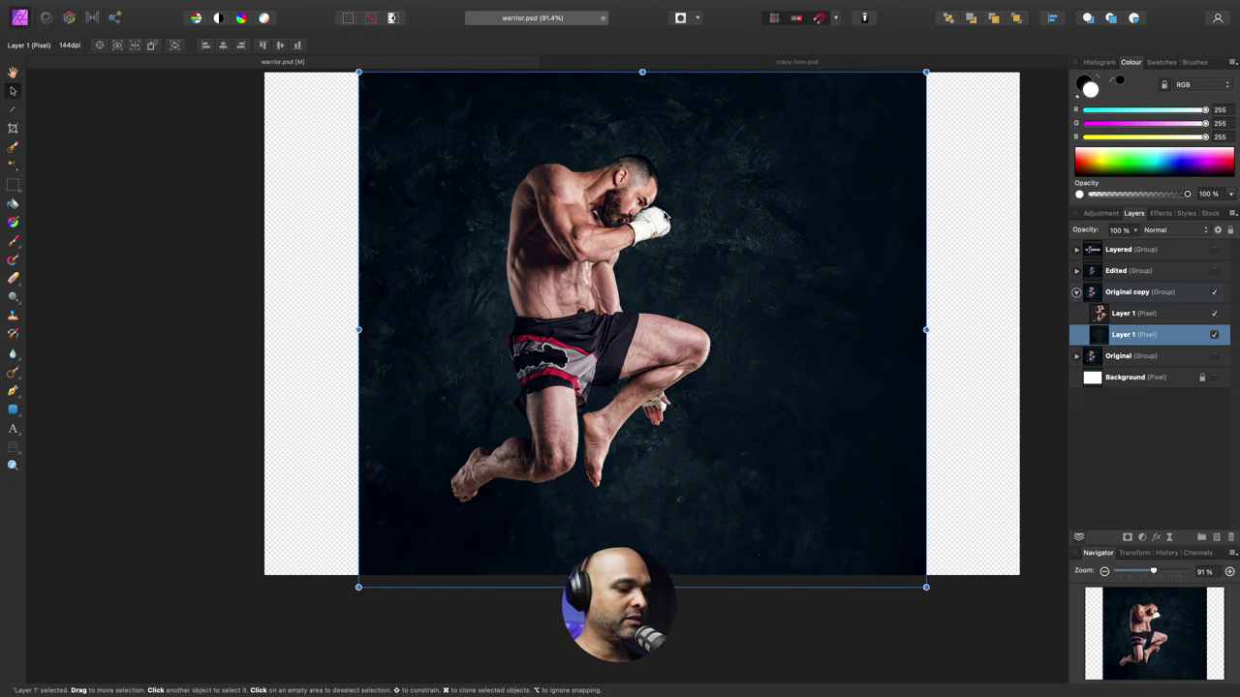
- Duplicate a full-height rectangular strip of the background beside the fighter and place copies over the transparent areas on both sides
key(m)
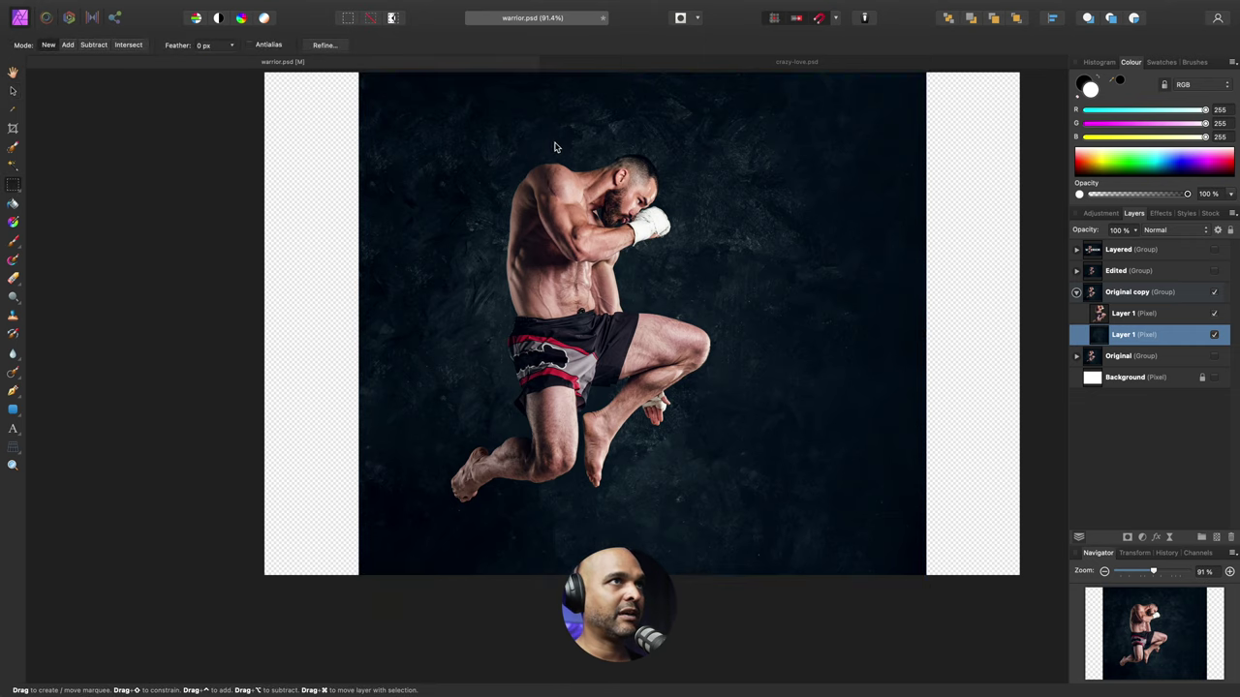
scroll(710, 76, up, 2)
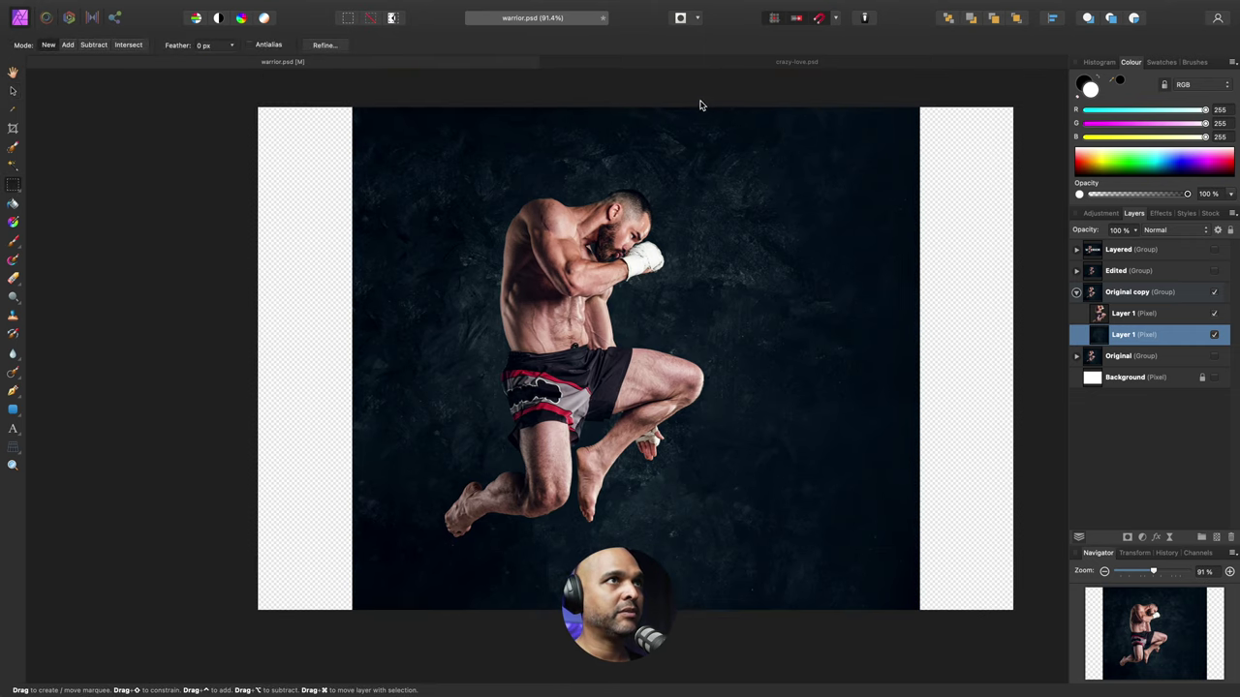
drag(713, 106, 918, 614)
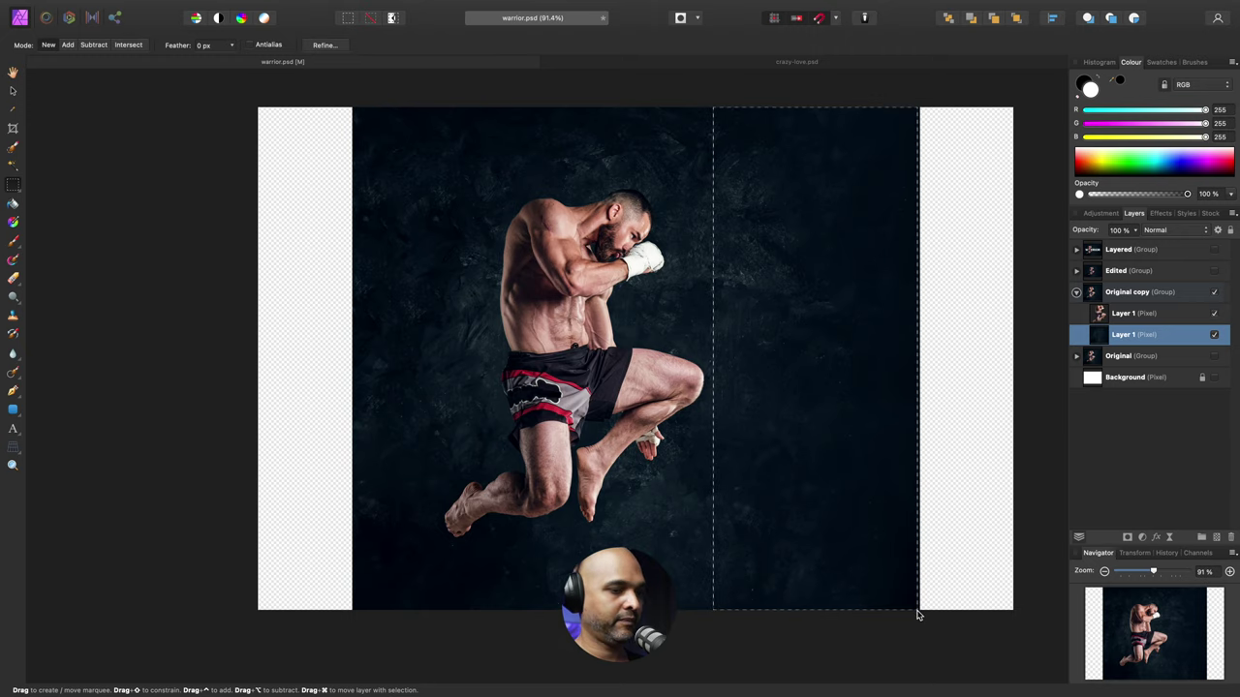
key(super+j)
key(v)
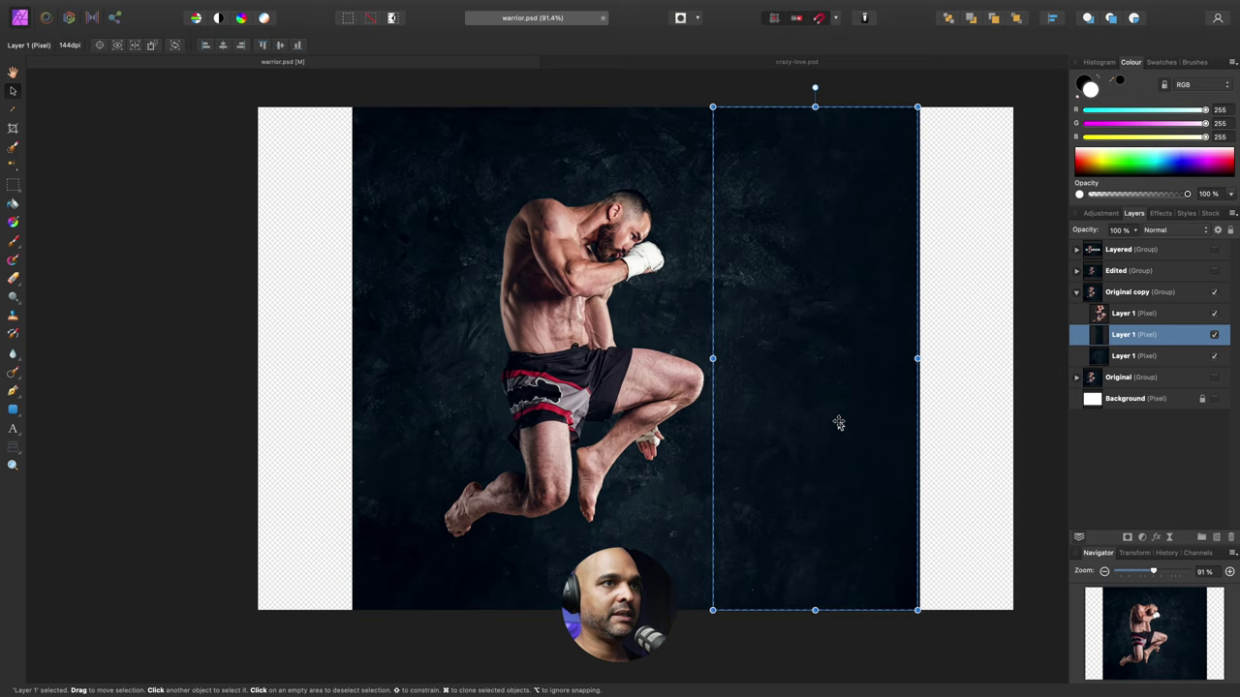
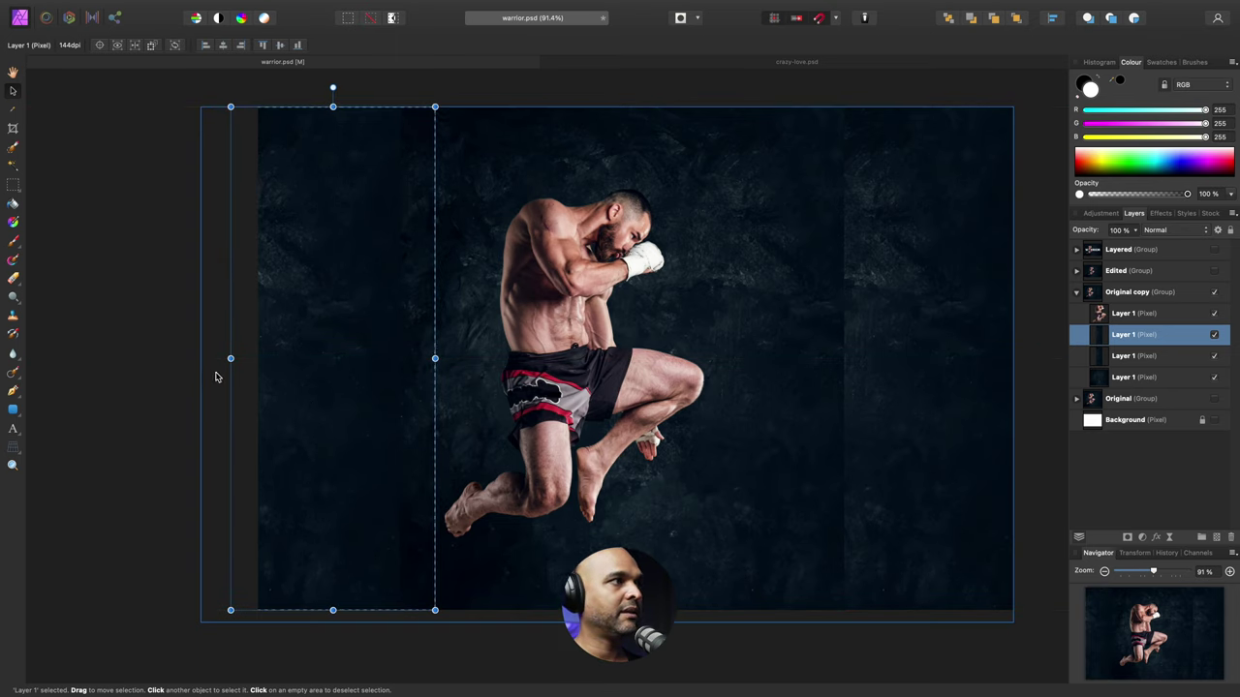
click(167, 380)
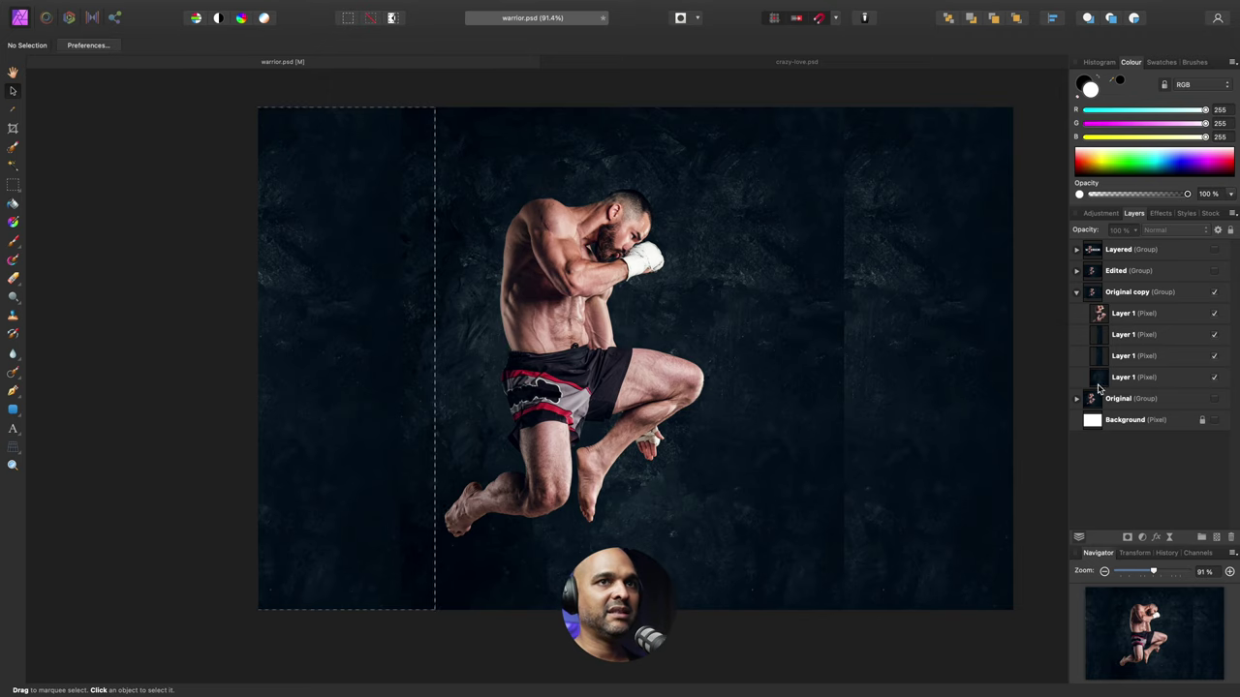
- Group the three background layers below the fighter cutout and rasterise the group into a single pixel layer
click(1124, 339)
shift+click(1124, 358)
shift+click(1120, 379)
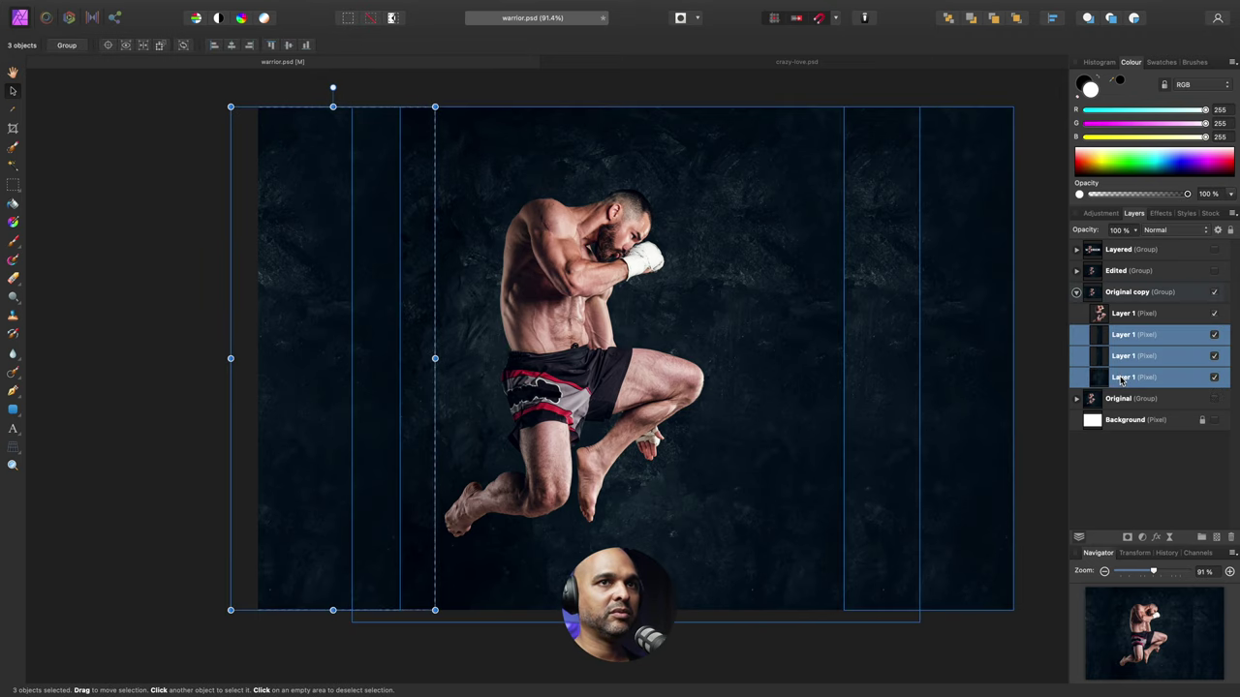
key(super+g)
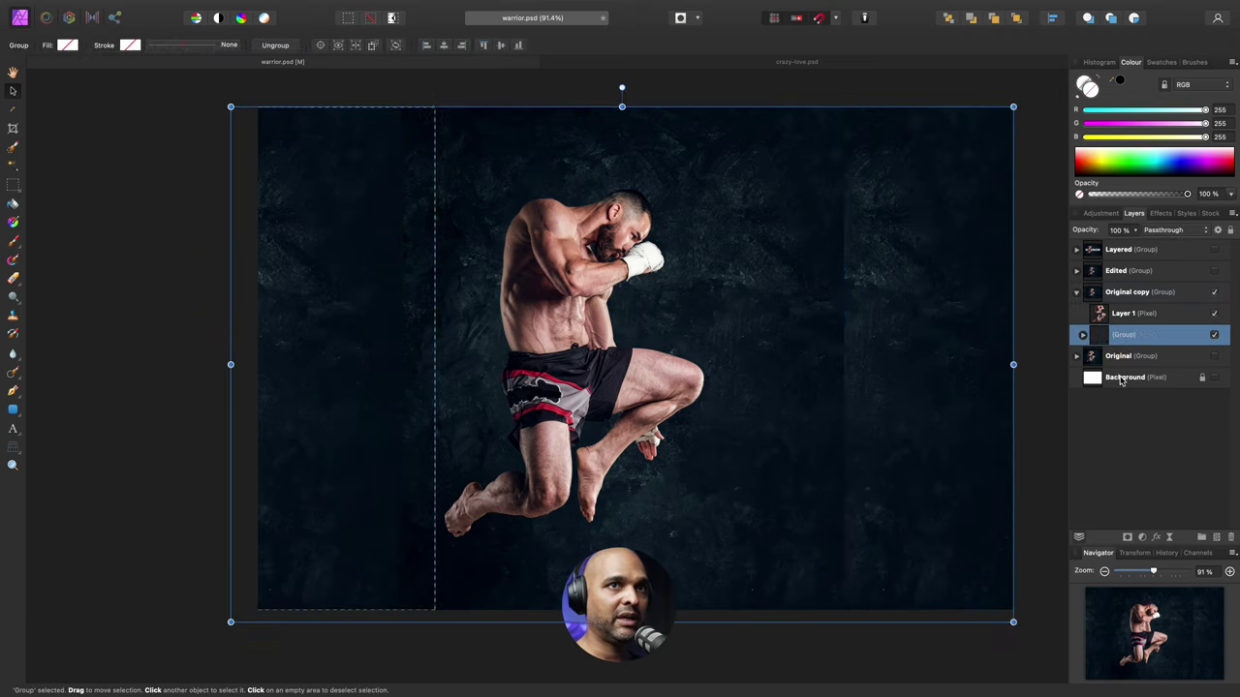
right_click(1101, 336)
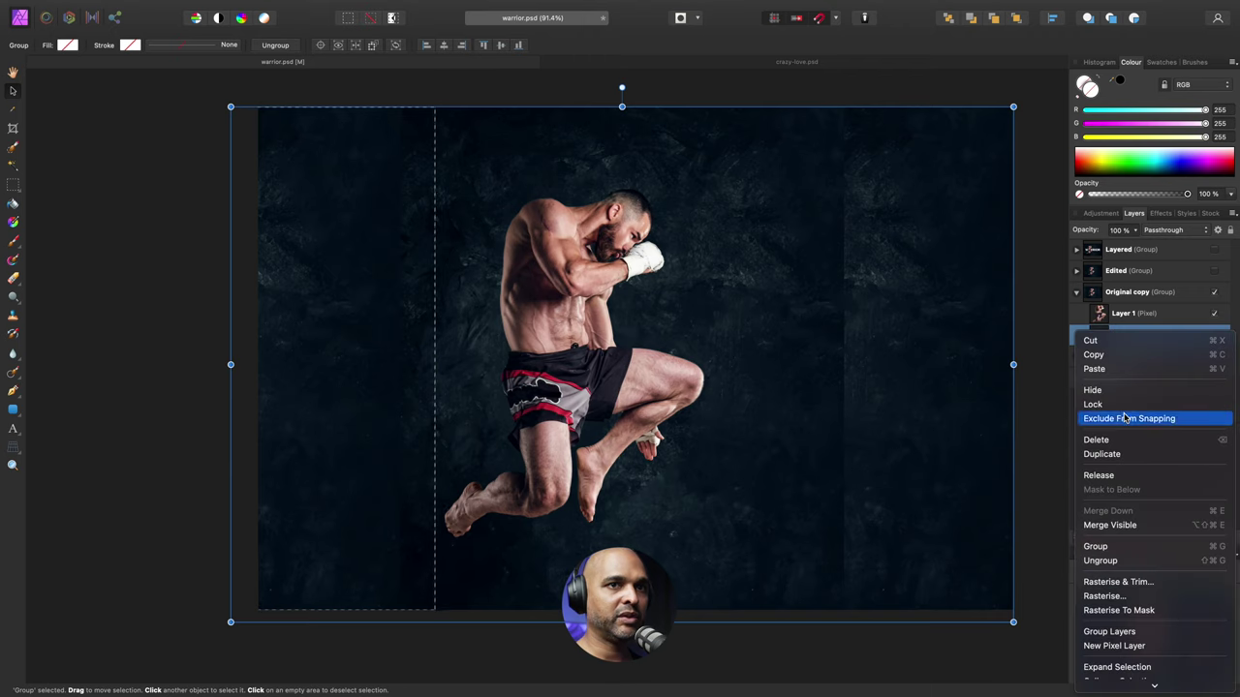
click(1104, 594)
- Blend the two vertical seams in the rasterised background layer by painting along each with the Inpainting Brush Tool at 180 px width
key(m)
click(16, 376)
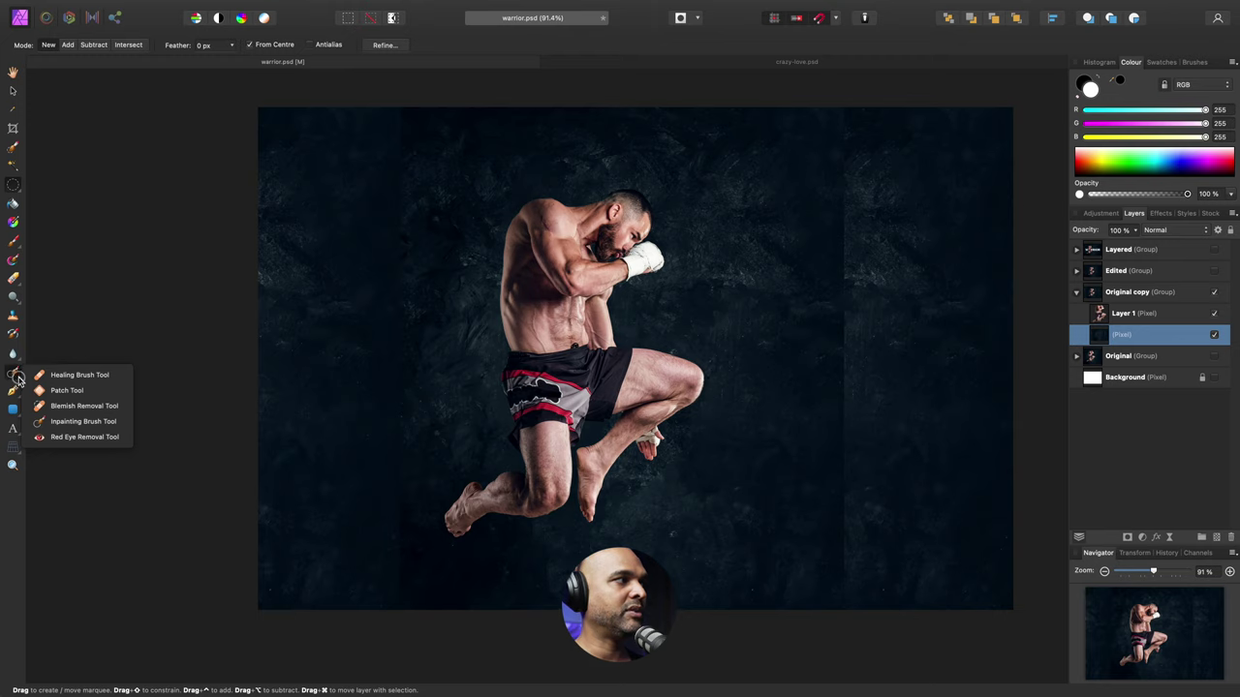
click(60, 421)
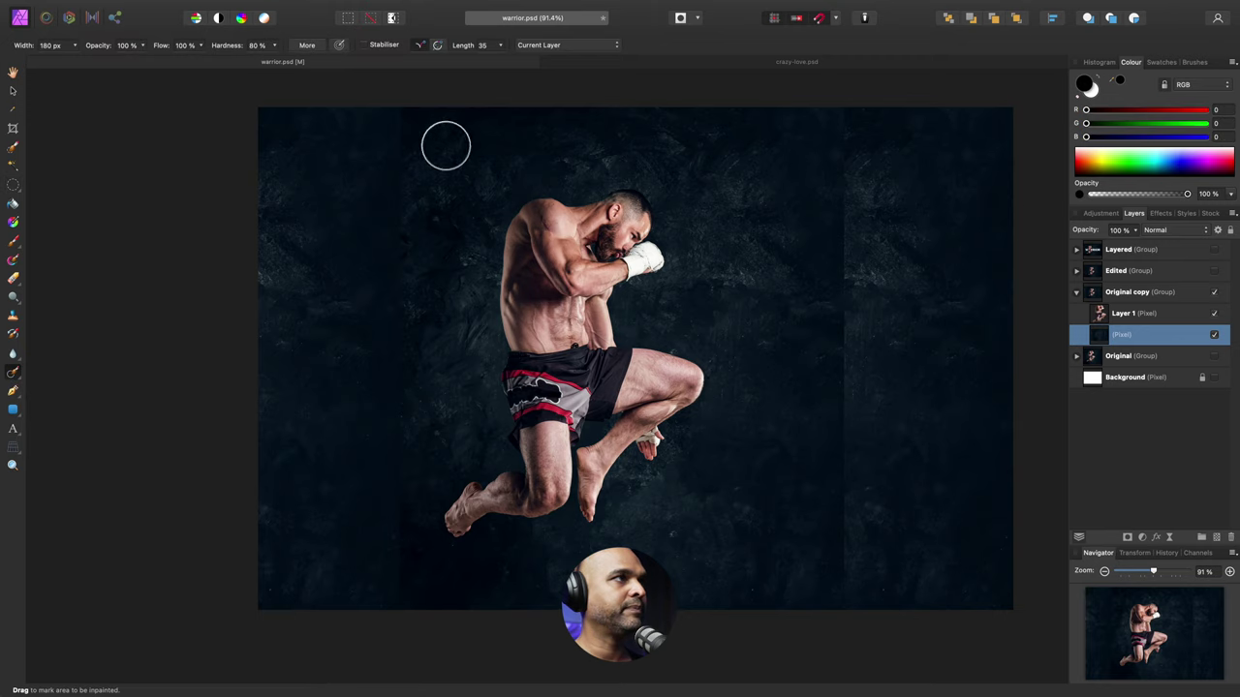
mouse_move(401, 119)
mouse_down()
mouse_move(387, 332)
mouse_move(405, 611)
mouse_up()
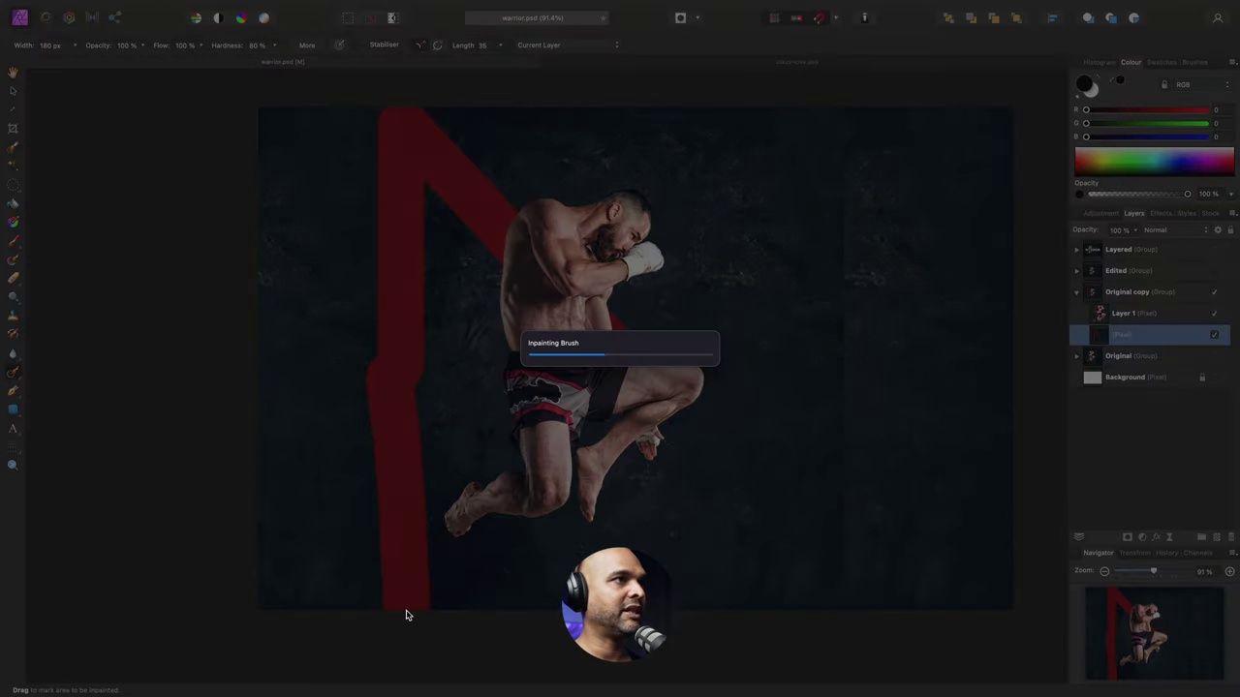
mouse_move(844, 116)
mouse_down()
mouse_move(830, 517)
mouse_move(851, 600)
mouse_up()
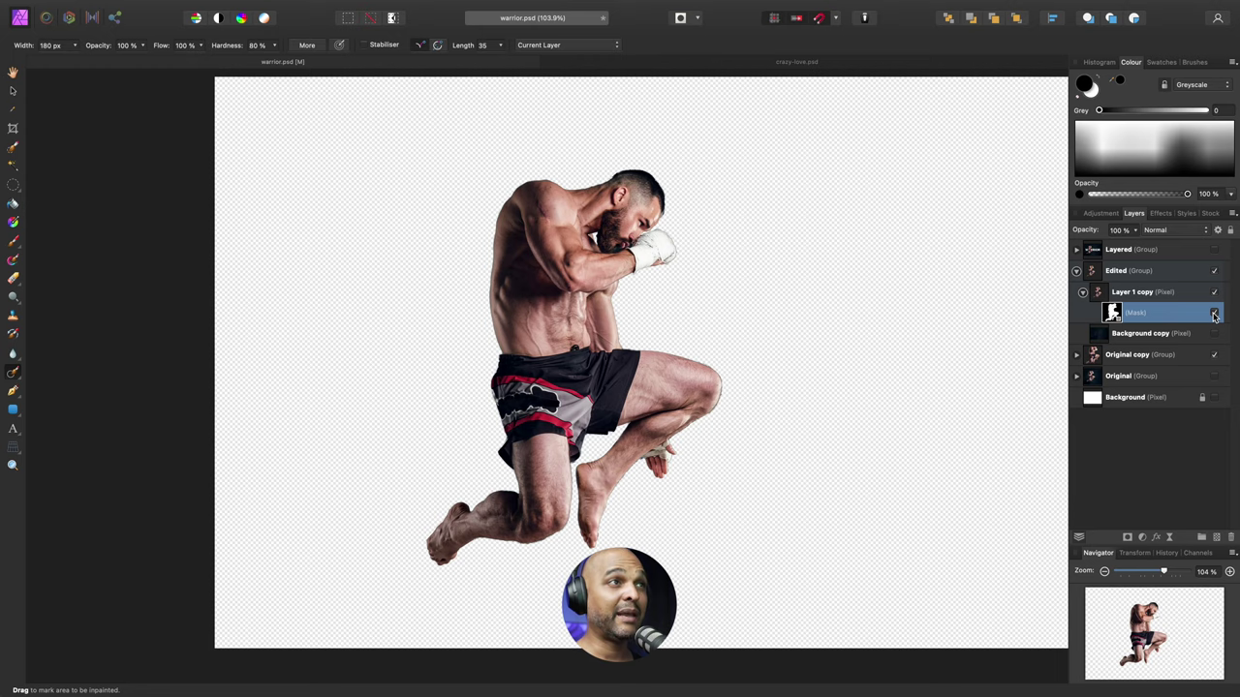
- Toggle the fighter's mask in the Edited group to compare it with the photo, and inspect the cutout edge around the knee
click(1214, 315)
click(1213, 314)
click(1214, 315)
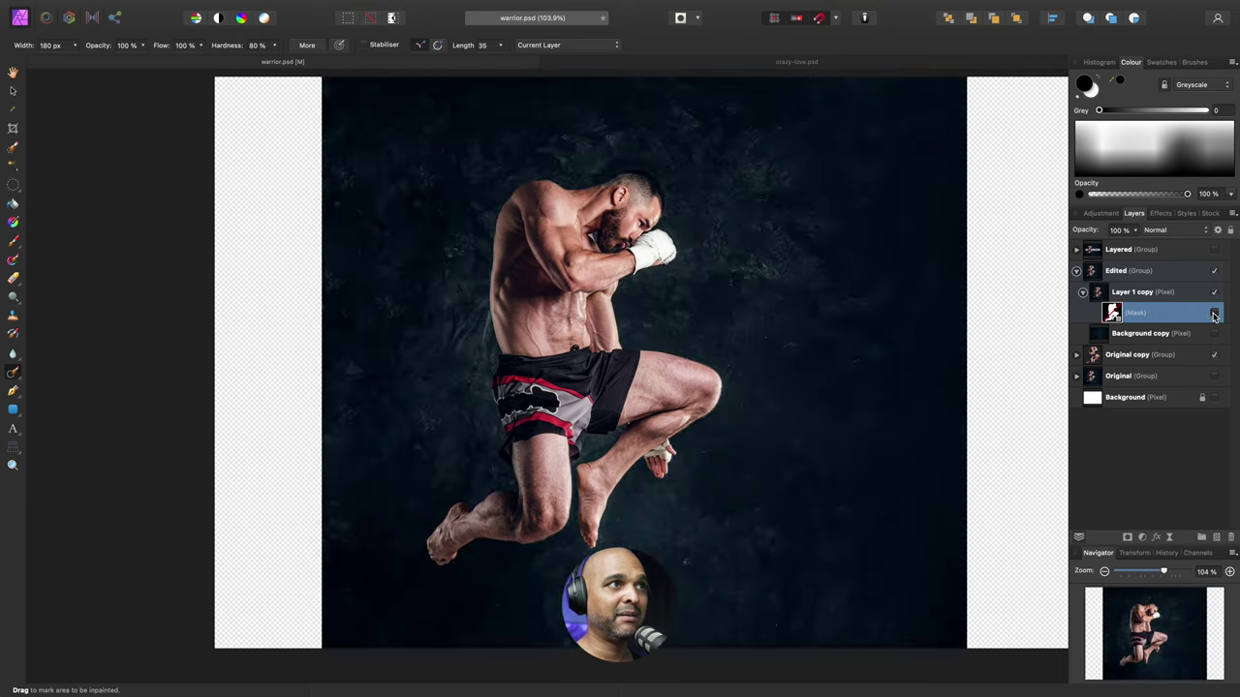
click(1213, 315)
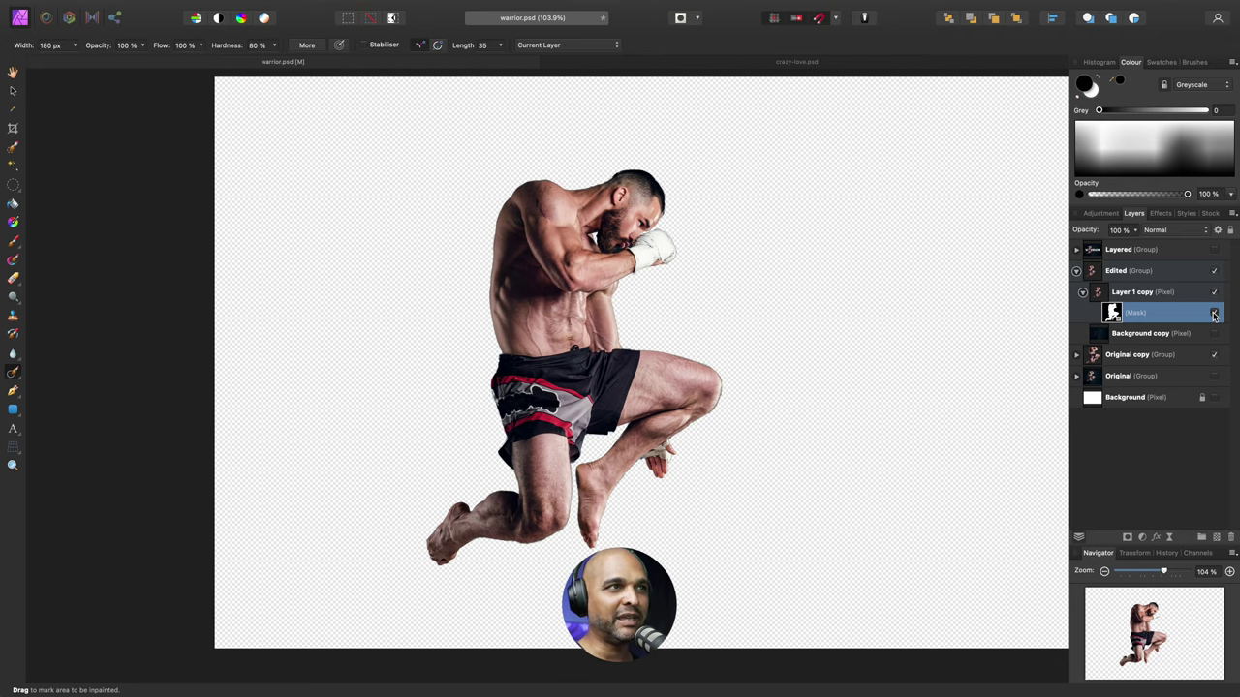
scroll(698, 399, up, 5)
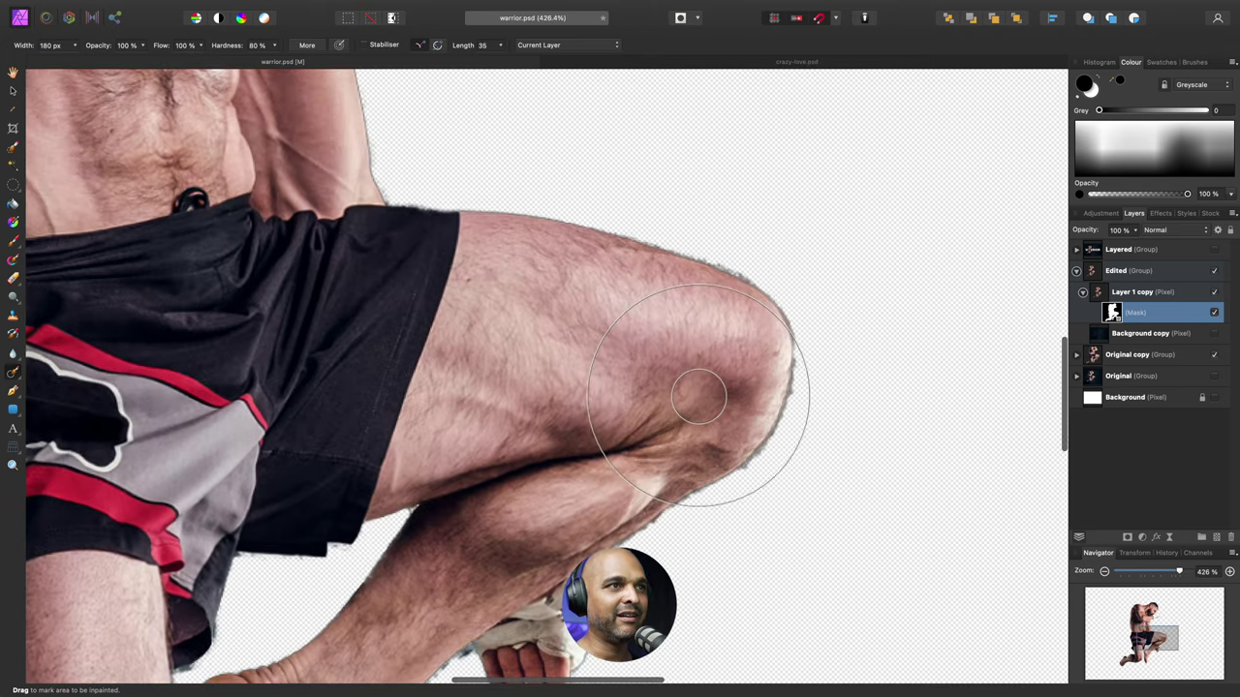
scroll(640, 281, up, 3)
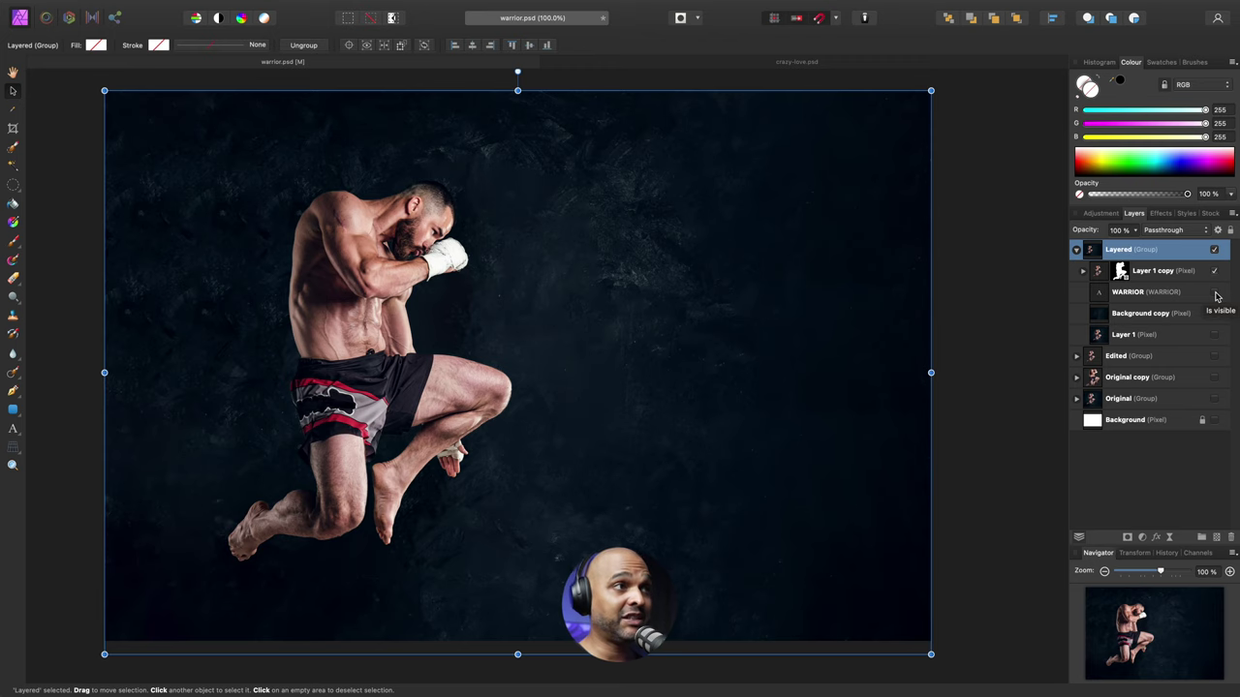
- Show the WARRIOR text in the Layered group and hide the fighter, viewing the text with and without the background
click(1216, 293)
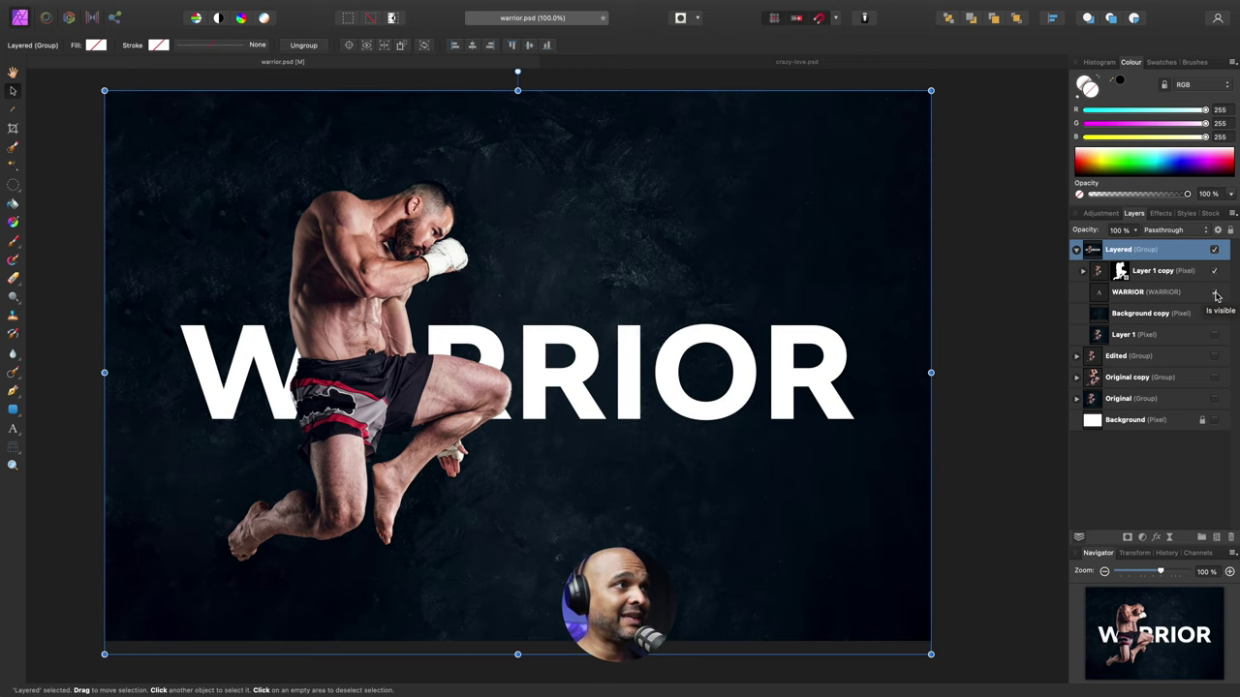
click(1214, 313)
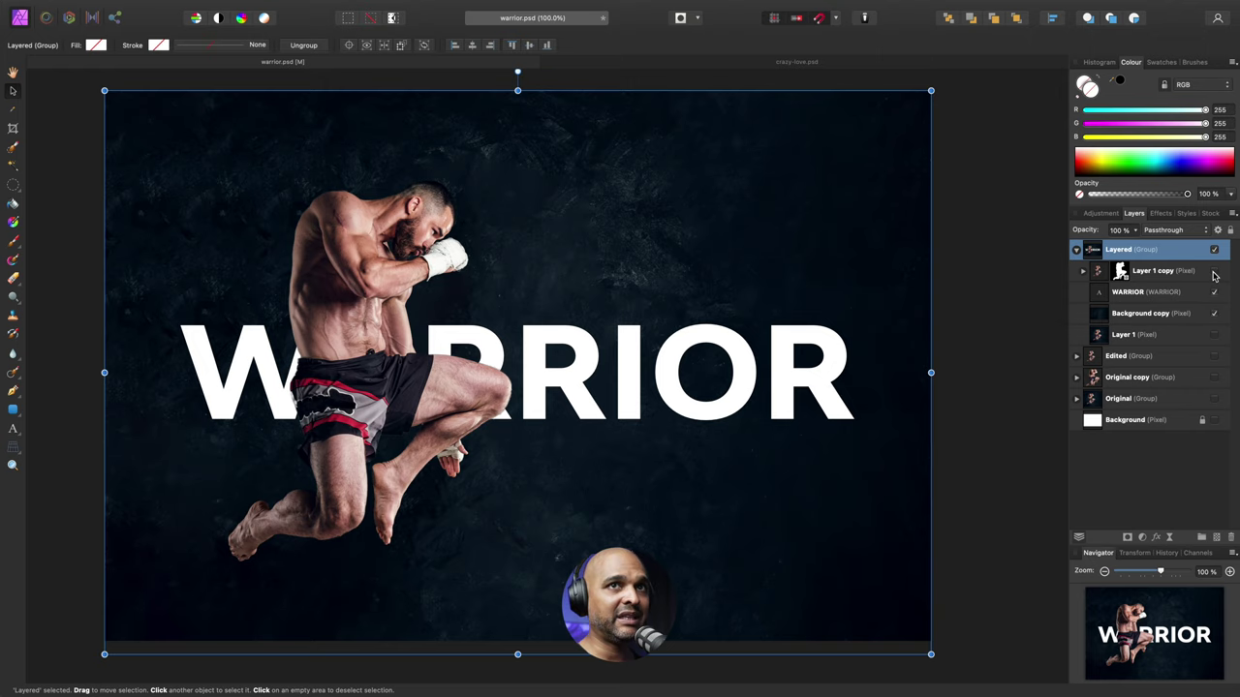
click(1214, 271)
click(1214, 314)
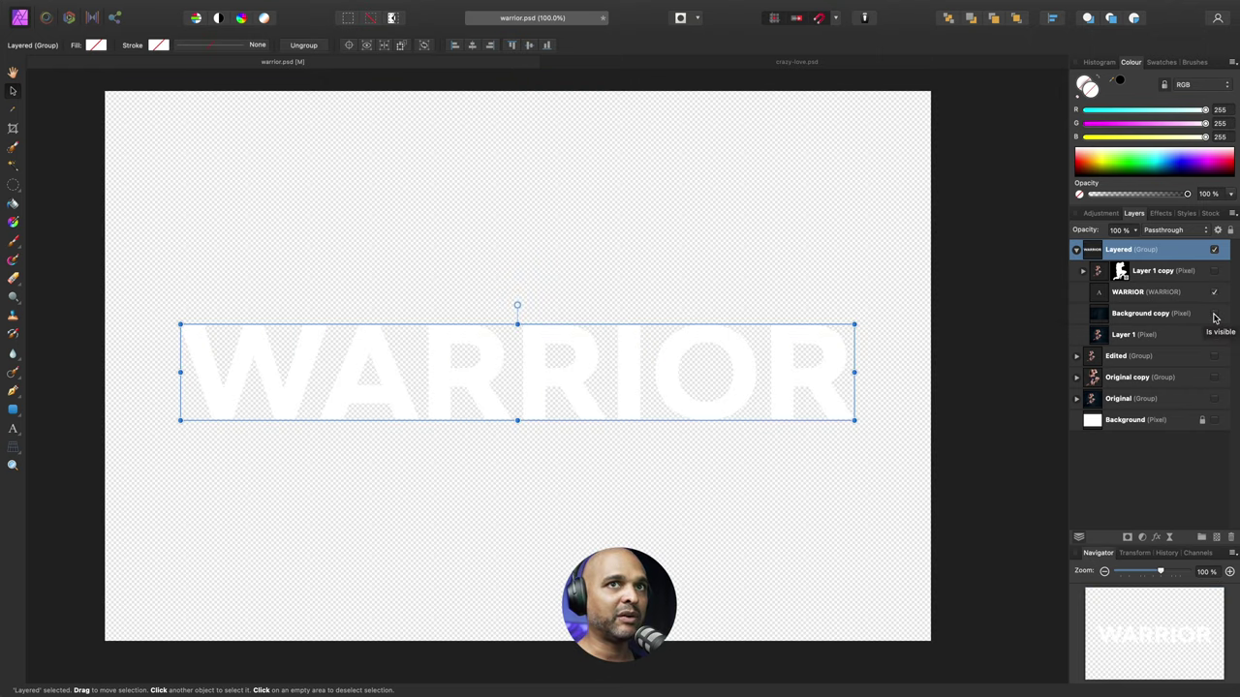
click(1214, 315)
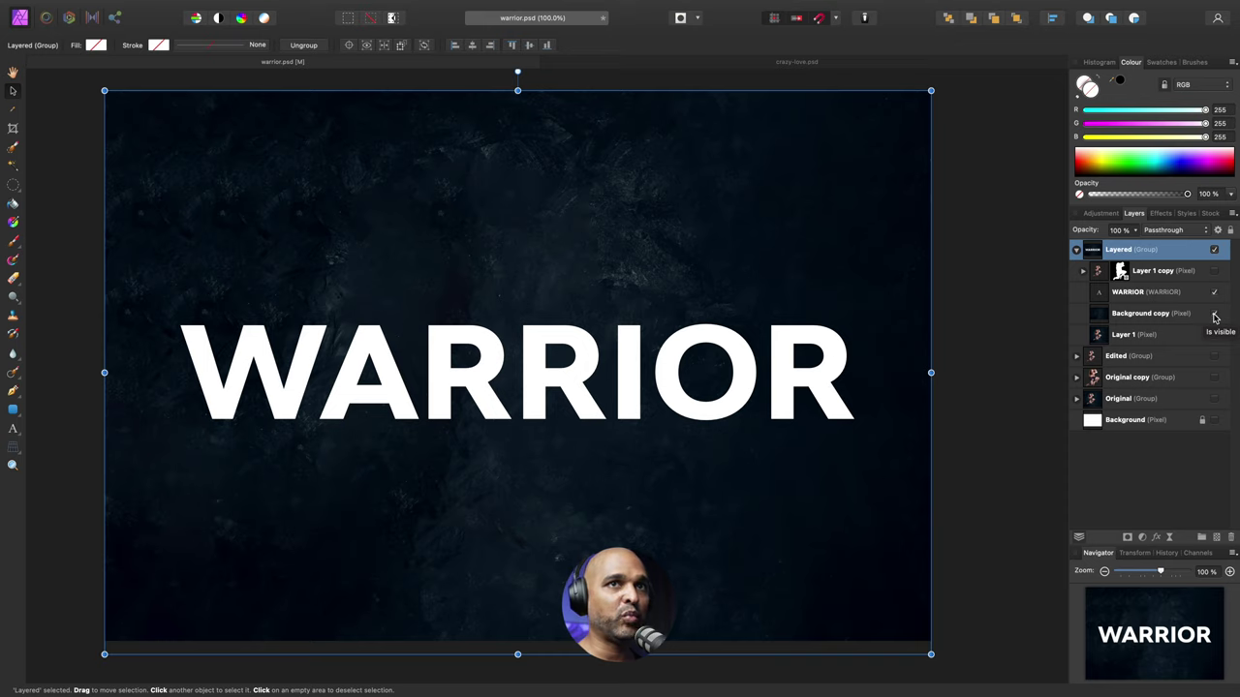
- Isolate the fighter cutout in the Layered group by showing Layer 1 copy and hiding the WARRIOR text and Background copy
click(1214, 272)
click(1214, 291)
click(1213, 315)
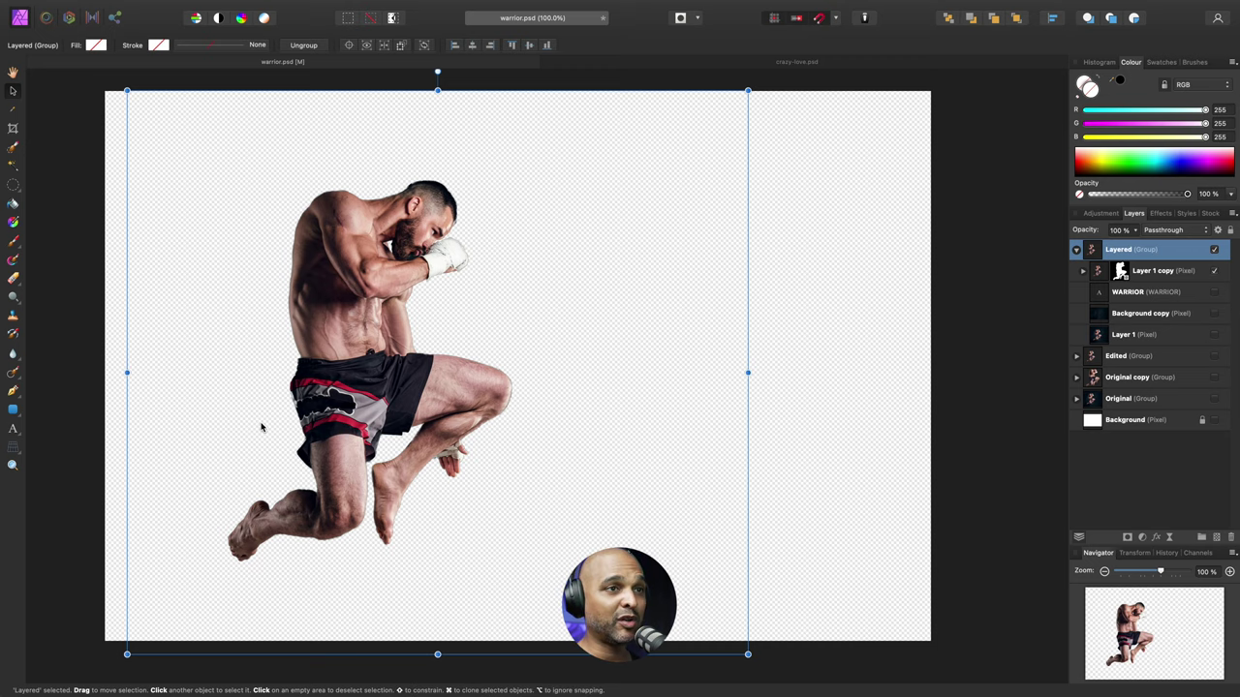
- Crop the canvas tightly around the fighter on all four sides to about 915 × 1214 px
key(c)
drag(106, 366, 222, 387)
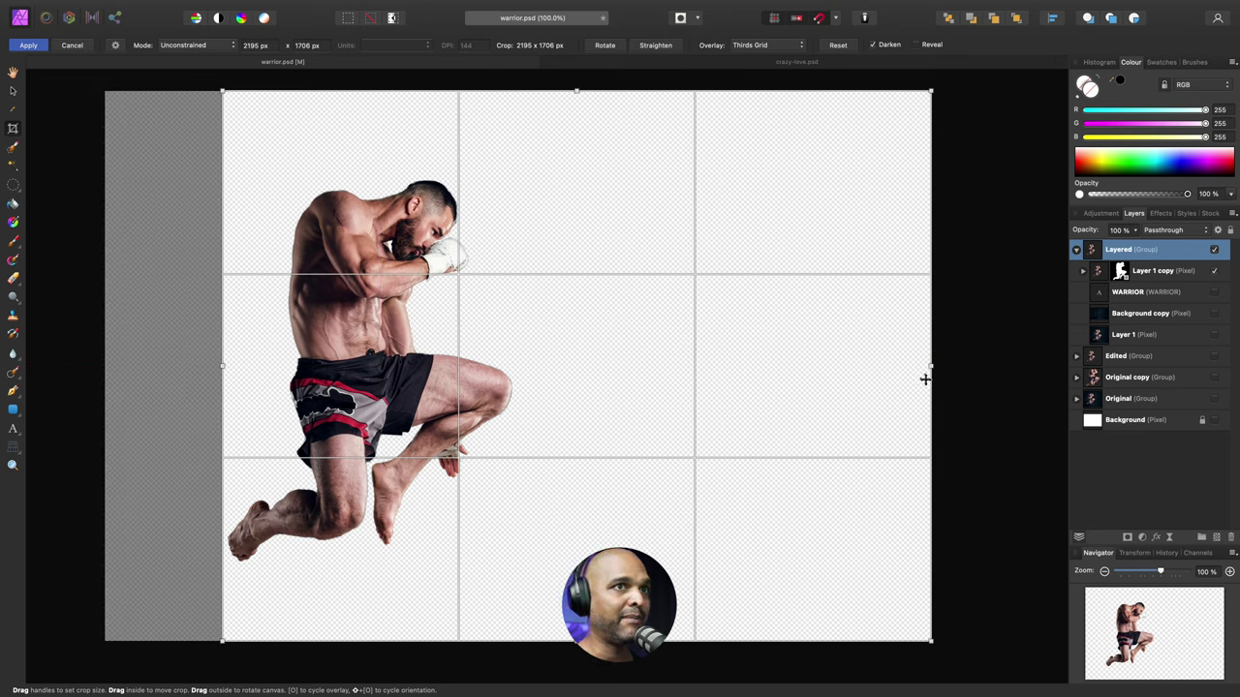
drag(933, 367, 518, 366)
drag(371, 92, 371, 179)
drag(368, 641, 376, 567)
key(Return)
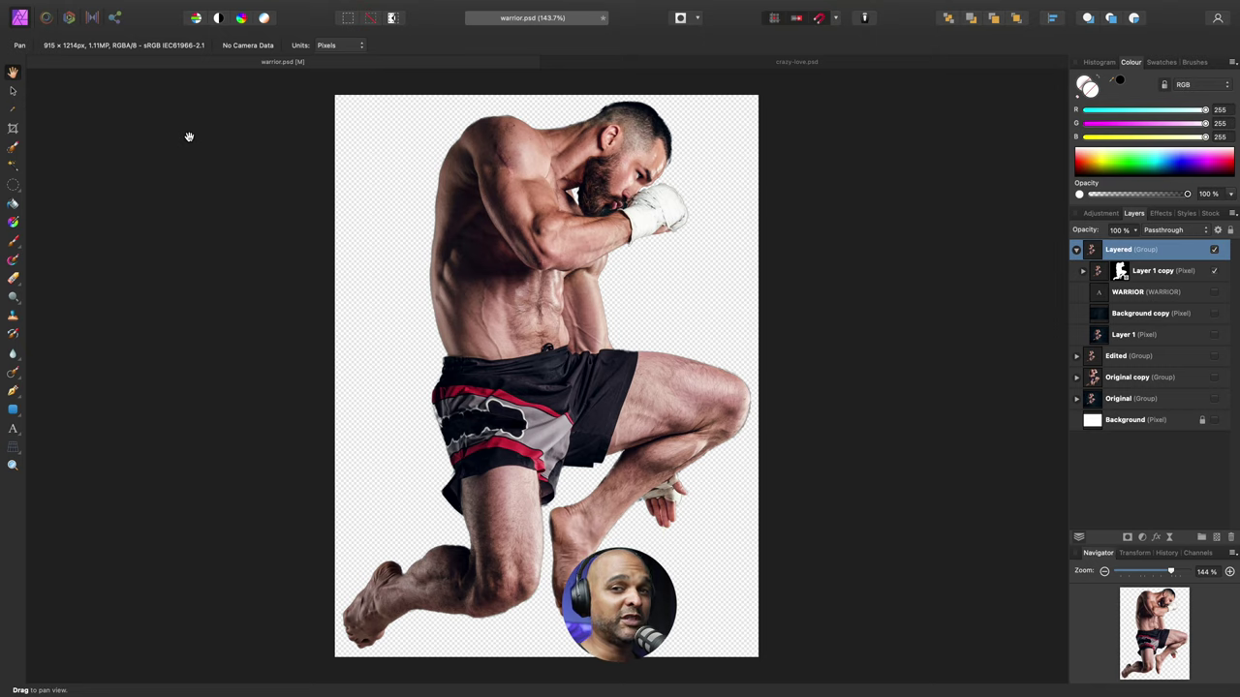
- Turn the document's transparent background off and back on to compare the white and transparent canvas
mouse_move(144, 5)
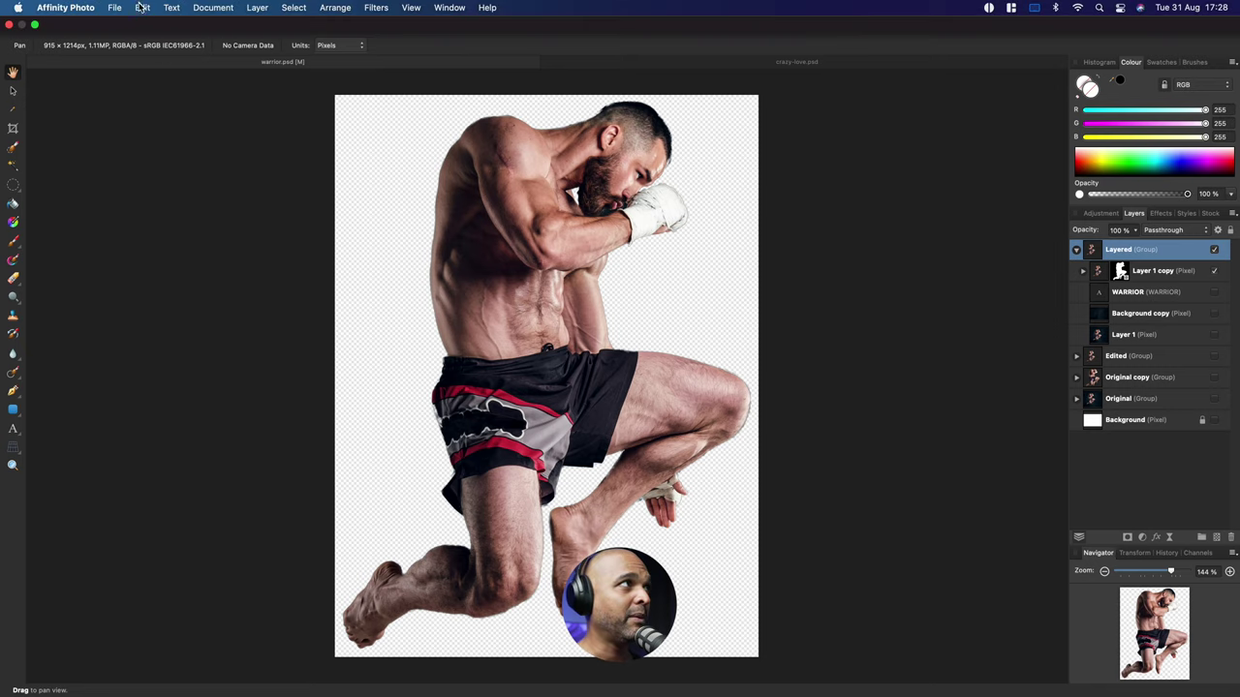
click(197, 12)
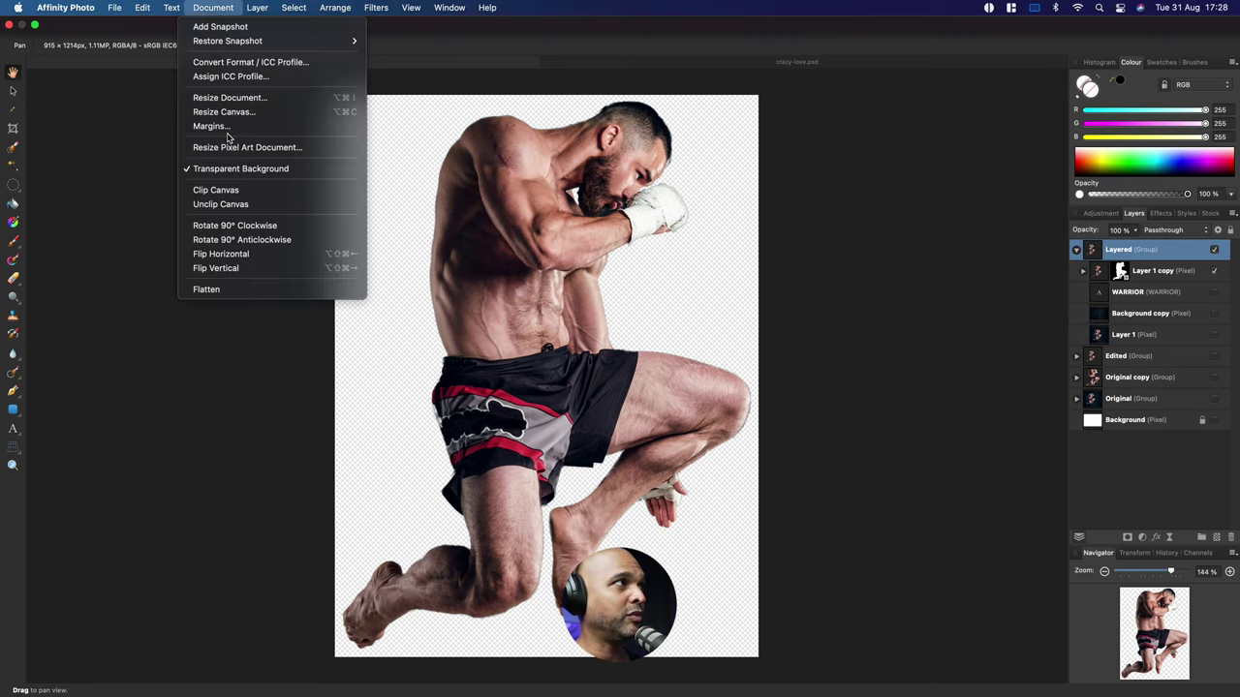
click(226, 171)
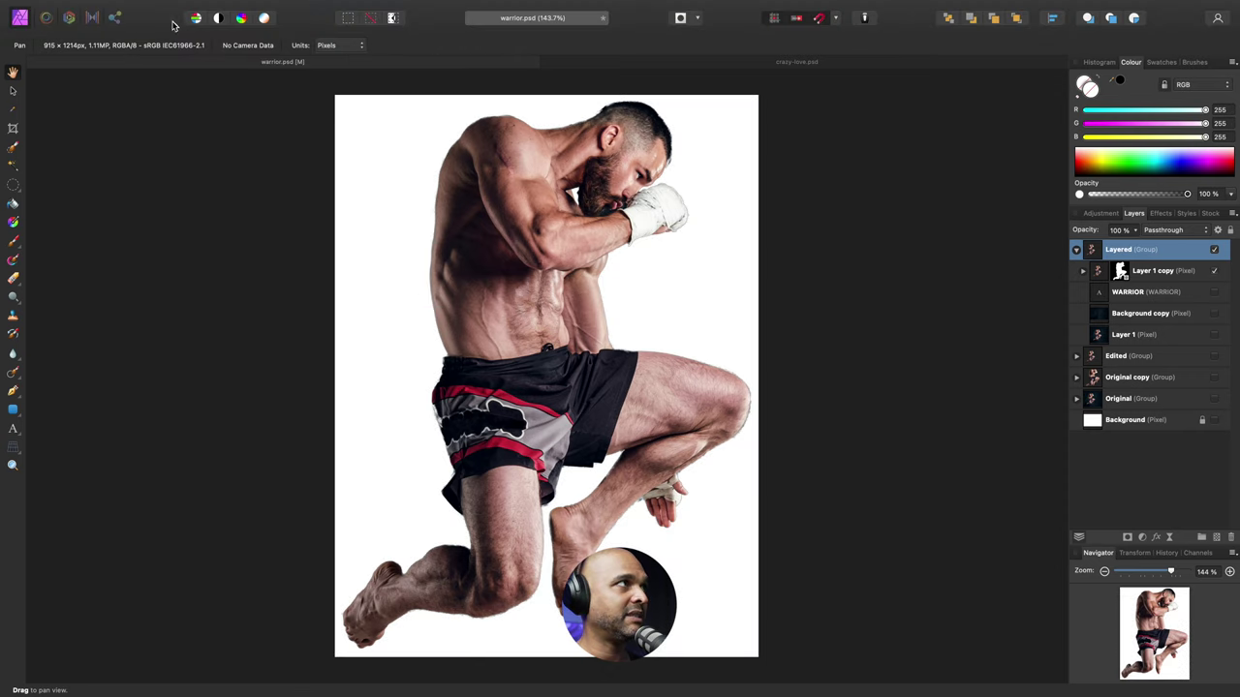
mouse_move(160, 5)
click(205, 7)
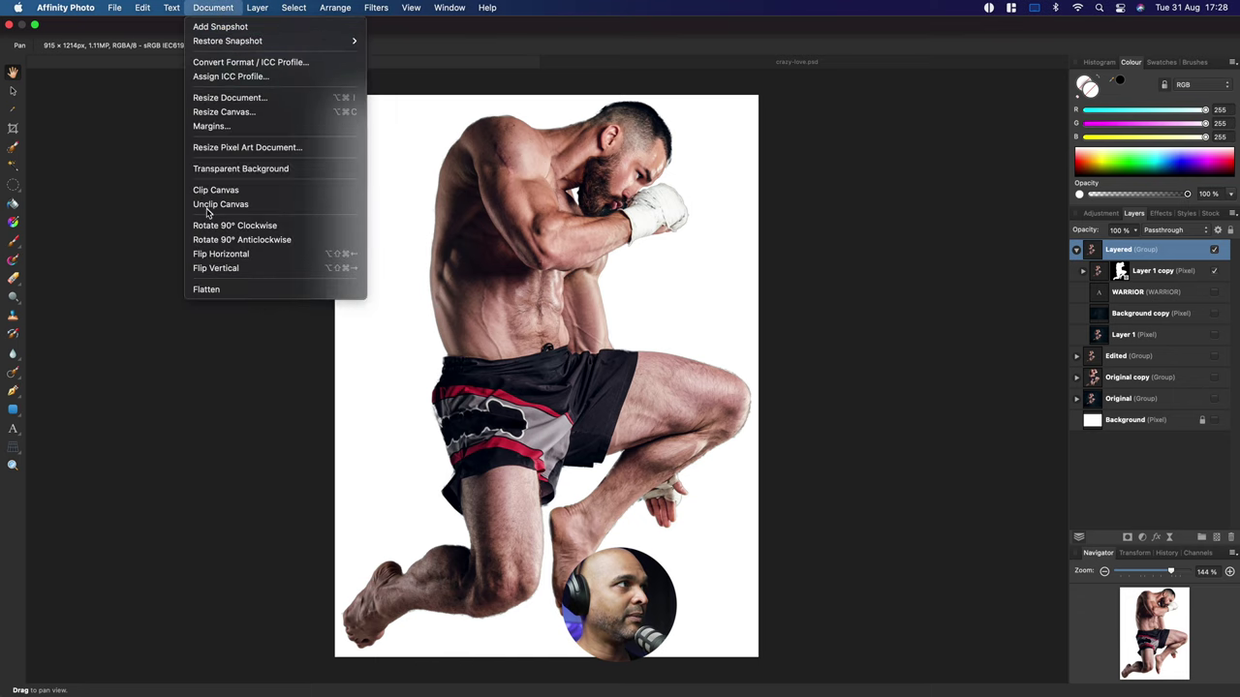
click(215, 167)
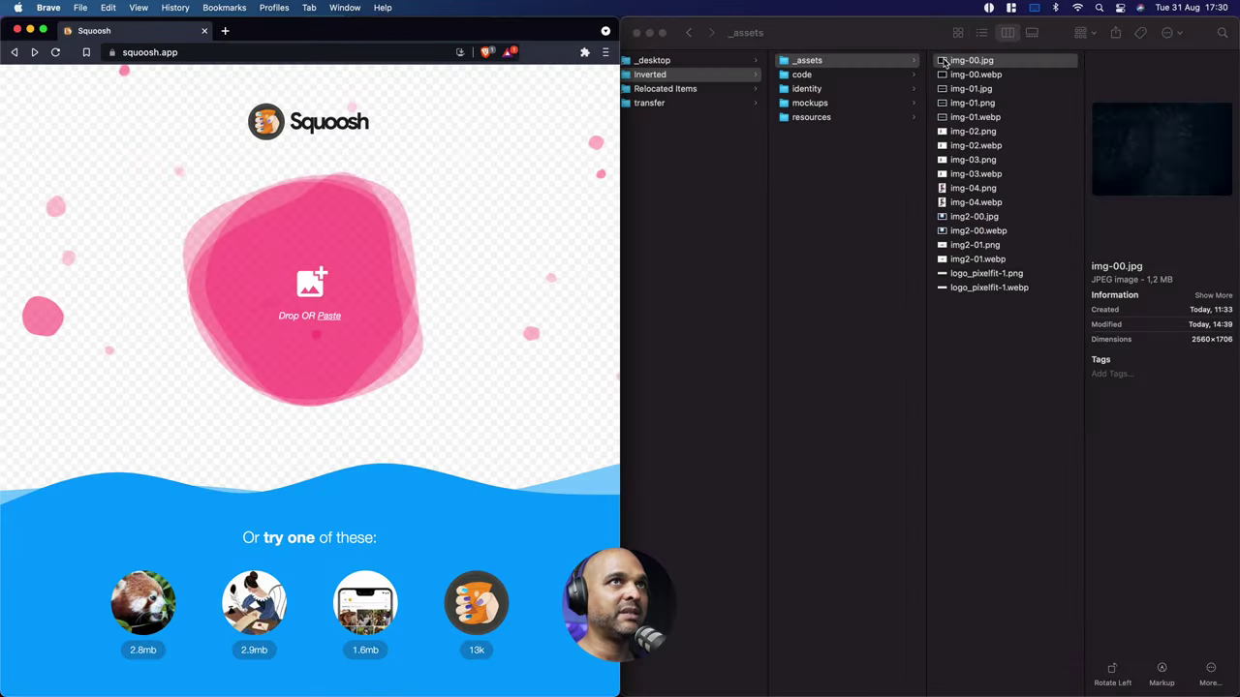
- In Finder, preview the exported background, WARRIOR text and fighter images img-00.jpg, img-01.jpg and img-02.png in the _assets folder
click(943, 62)
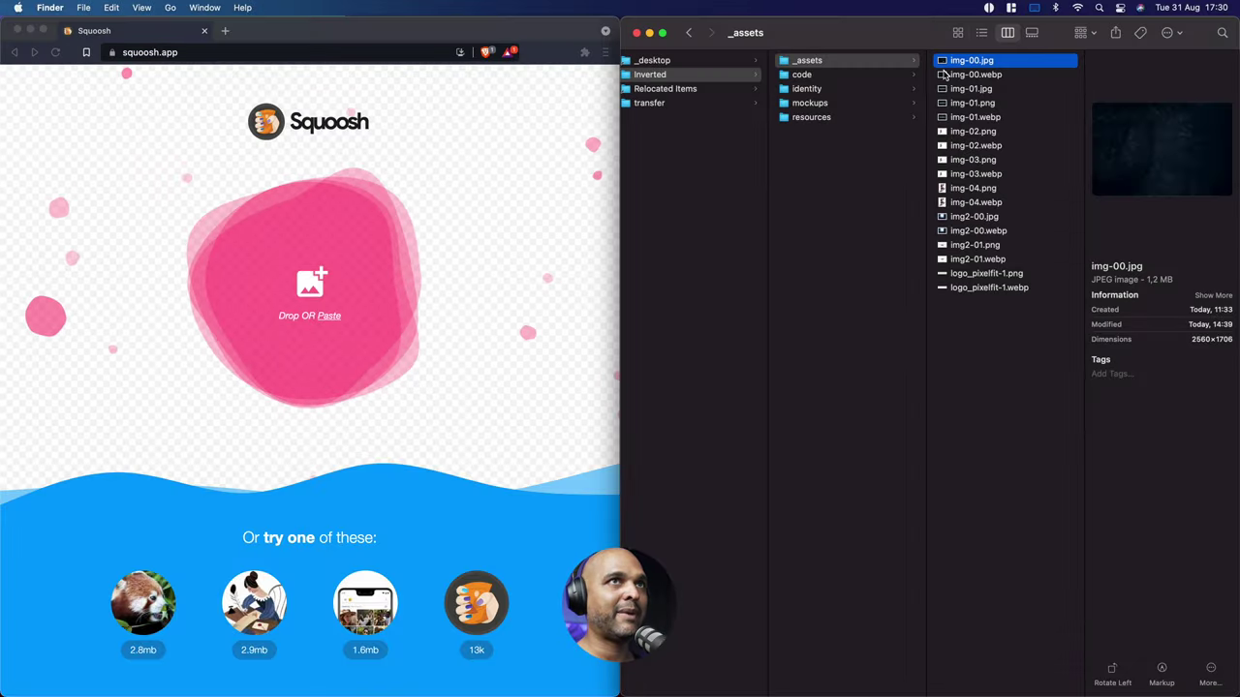
key(space)
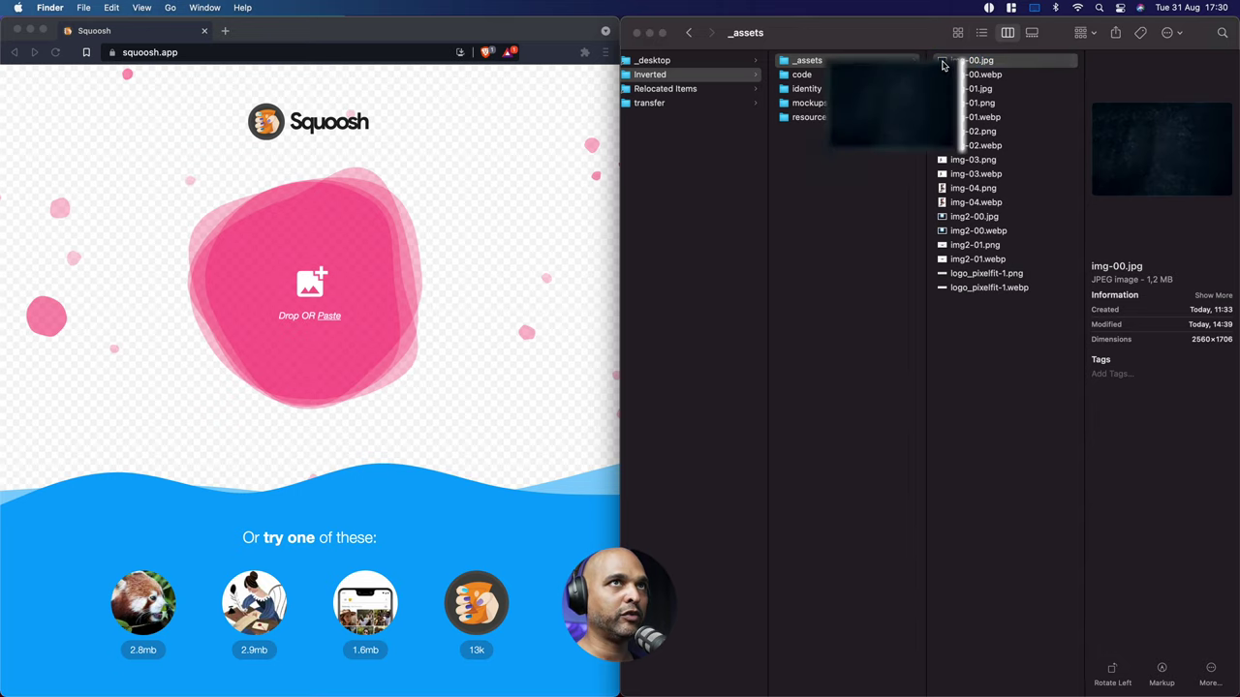
key(space)
click(946, 89)
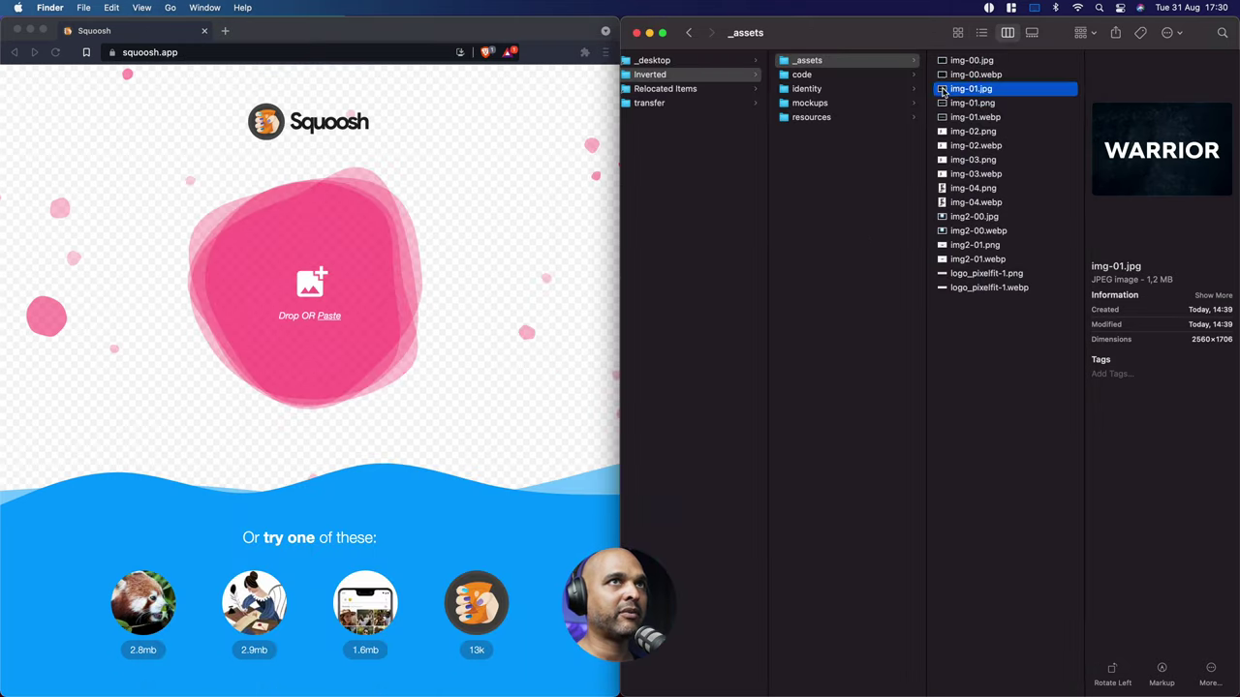
key(space)
key(space)
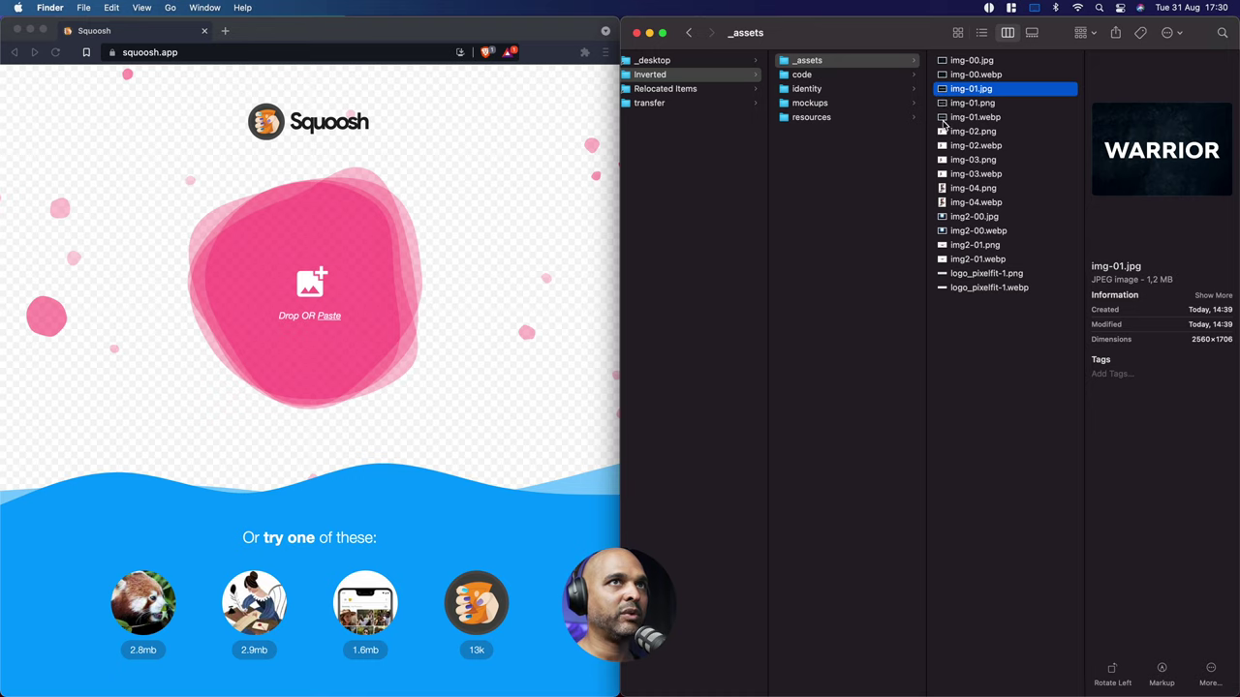
click(944, 120)
click(941, 132)
key(space)
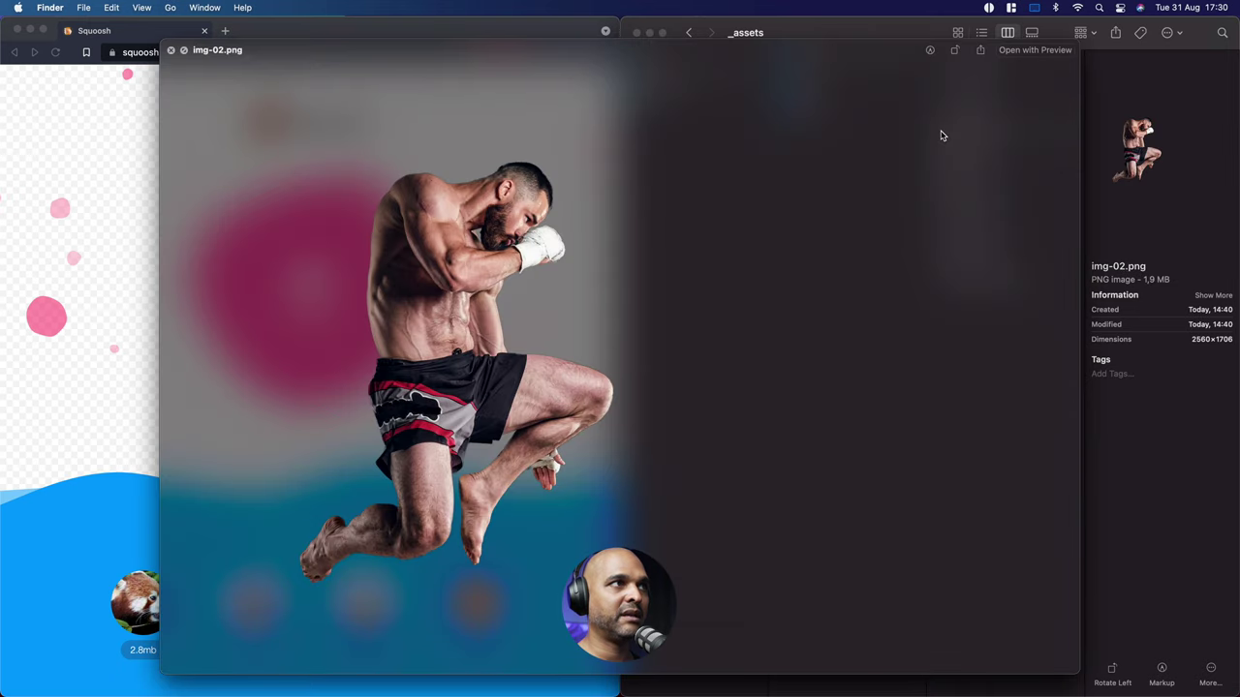
key(space)
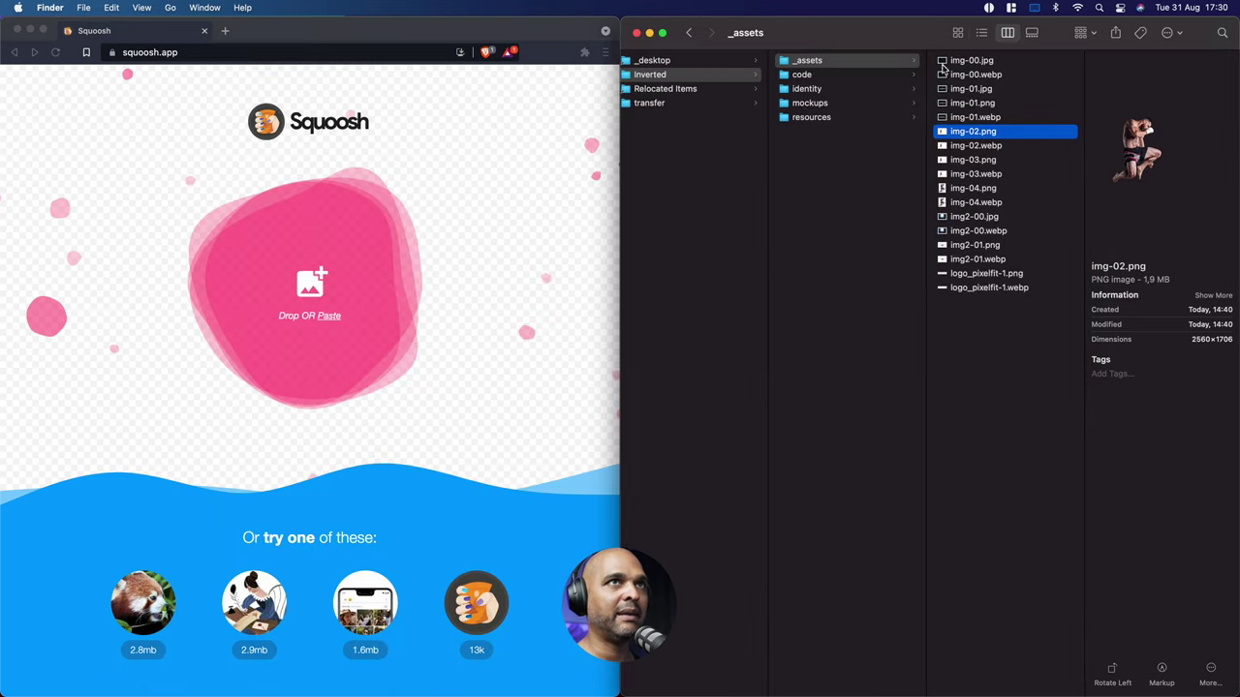
- Load img-01.jpg from the _assets folder into Squoosh in the browser and enlarge the browser window to fill the screen
click(946, 90)
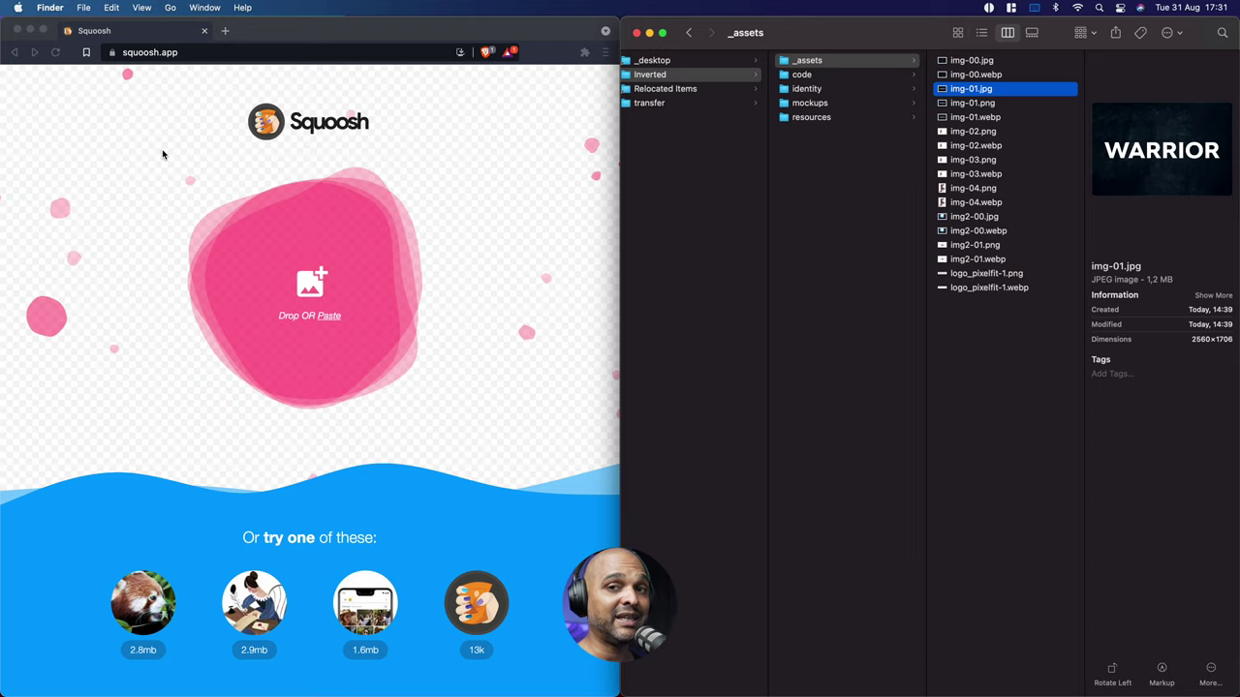
drag(970, 88, 304, 263)
key(ctrl+alt+Return)
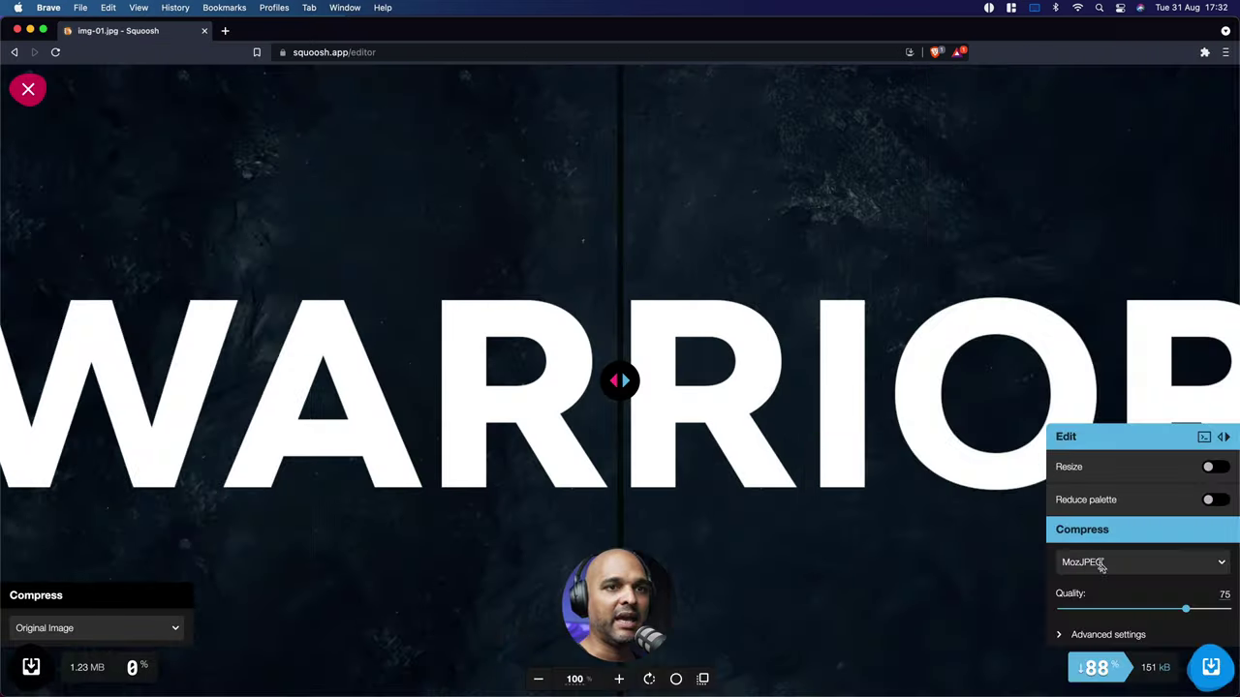
- Set the compression of img-01.jpg to WebP at quality 80 and compare the result with the original using the split slider
click(1098, 562)
click(1078, 592)
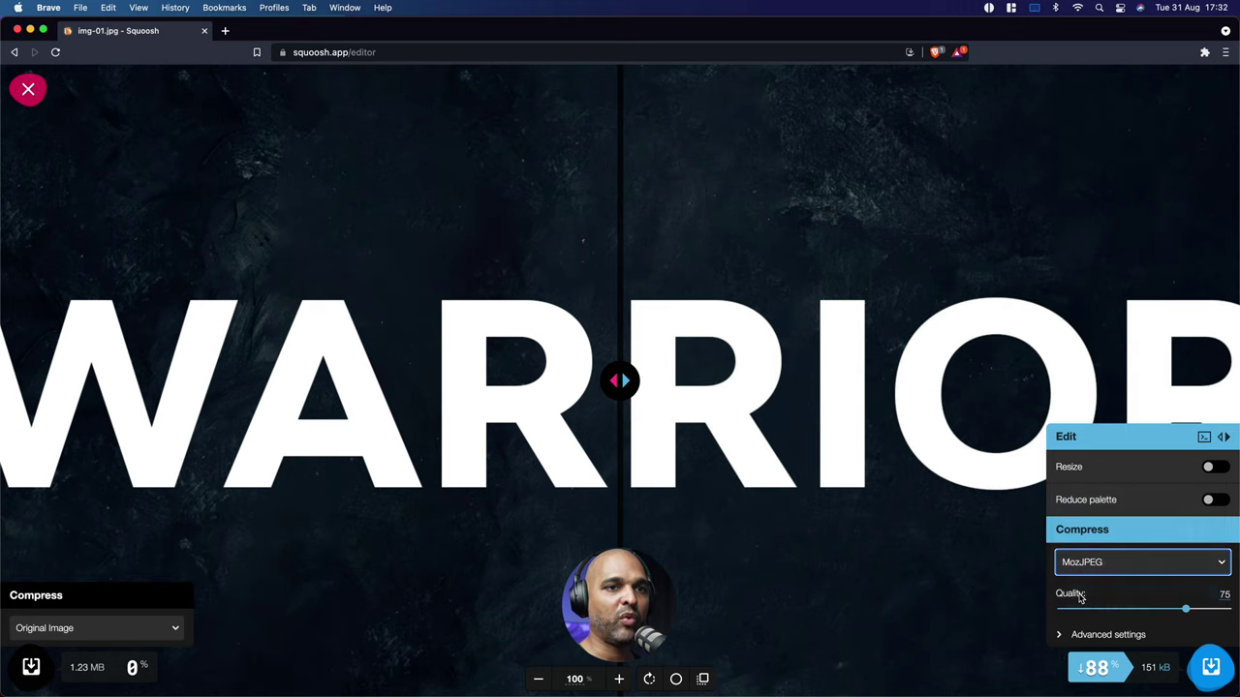
double_click(1224, 572)
text(80)
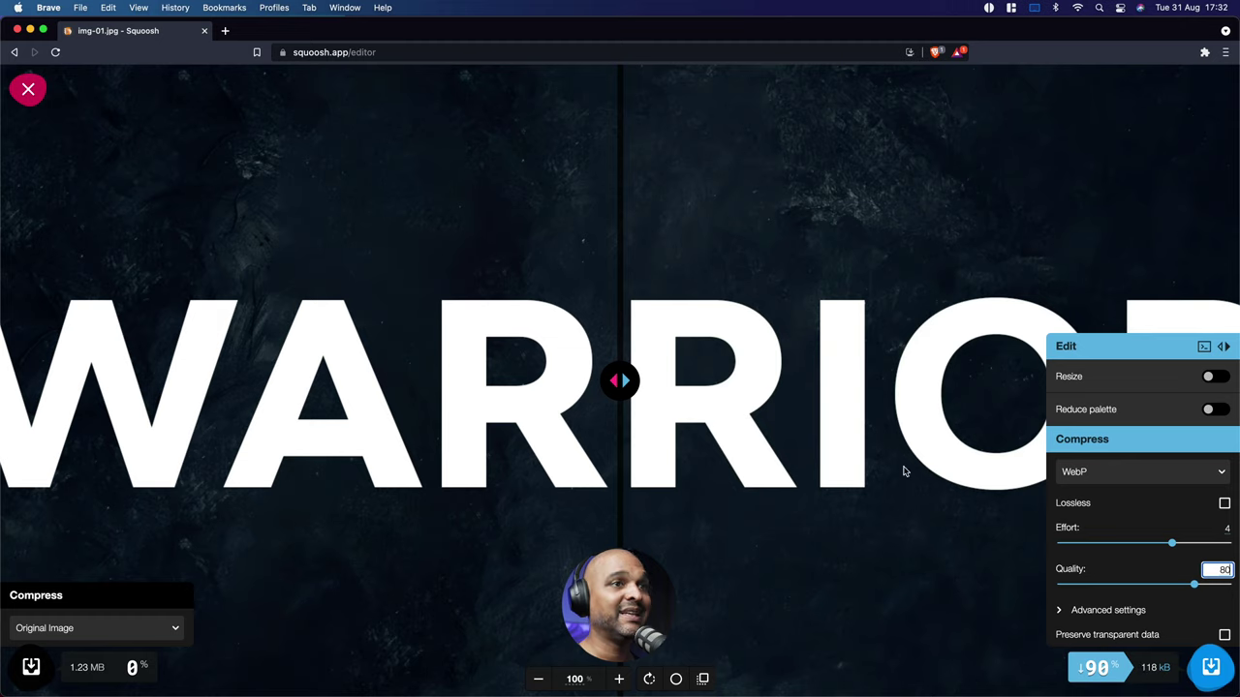
drag(618, 380, 584, 296)
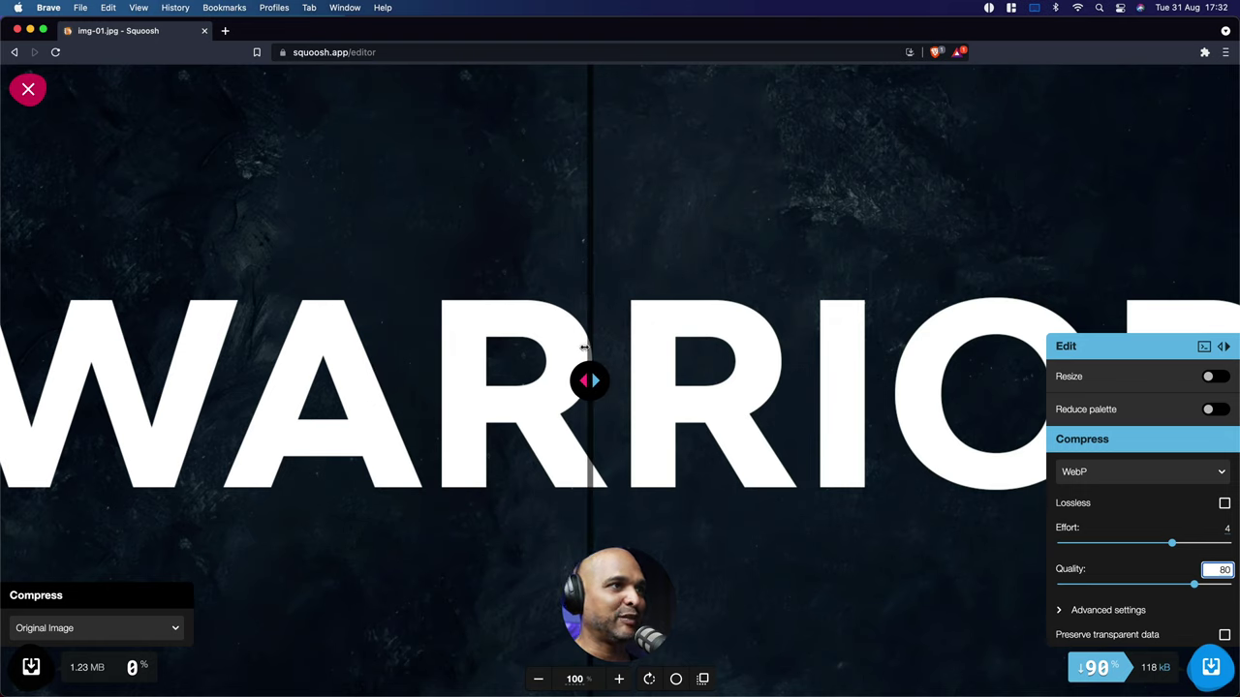
drag(587, 381, 599, 329)
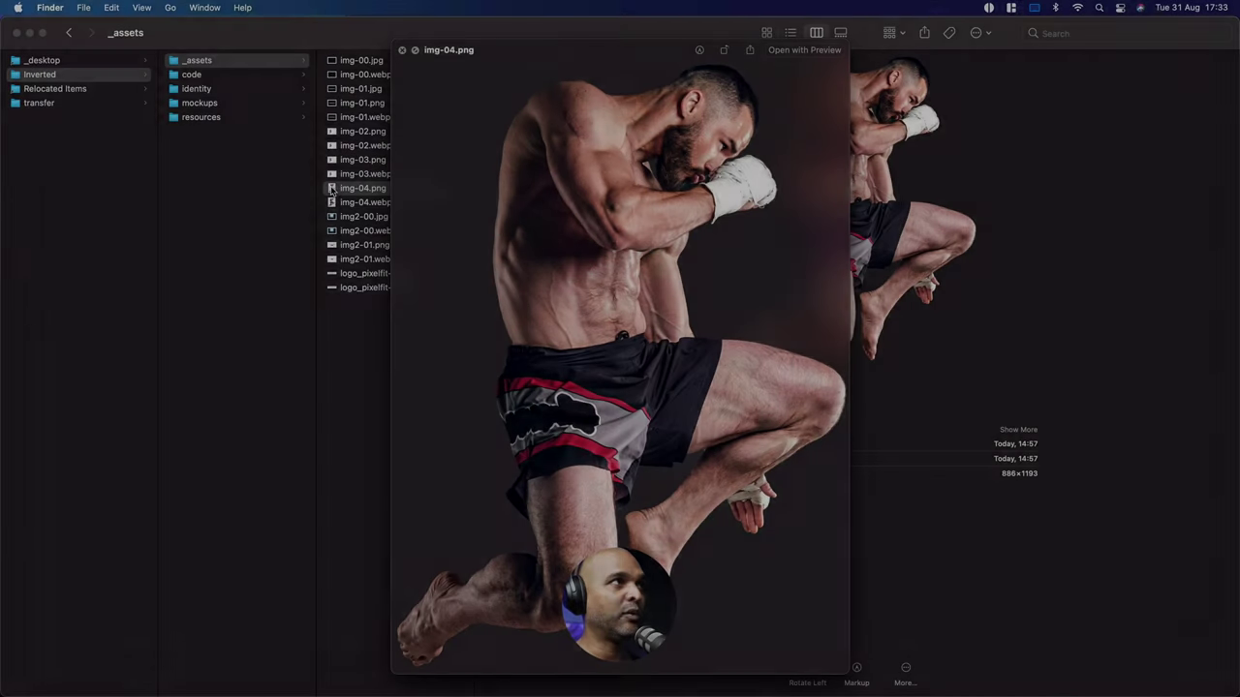
- In Finder, close the img-04.png preview and compare its file size with that of img-04.webp
key(space)
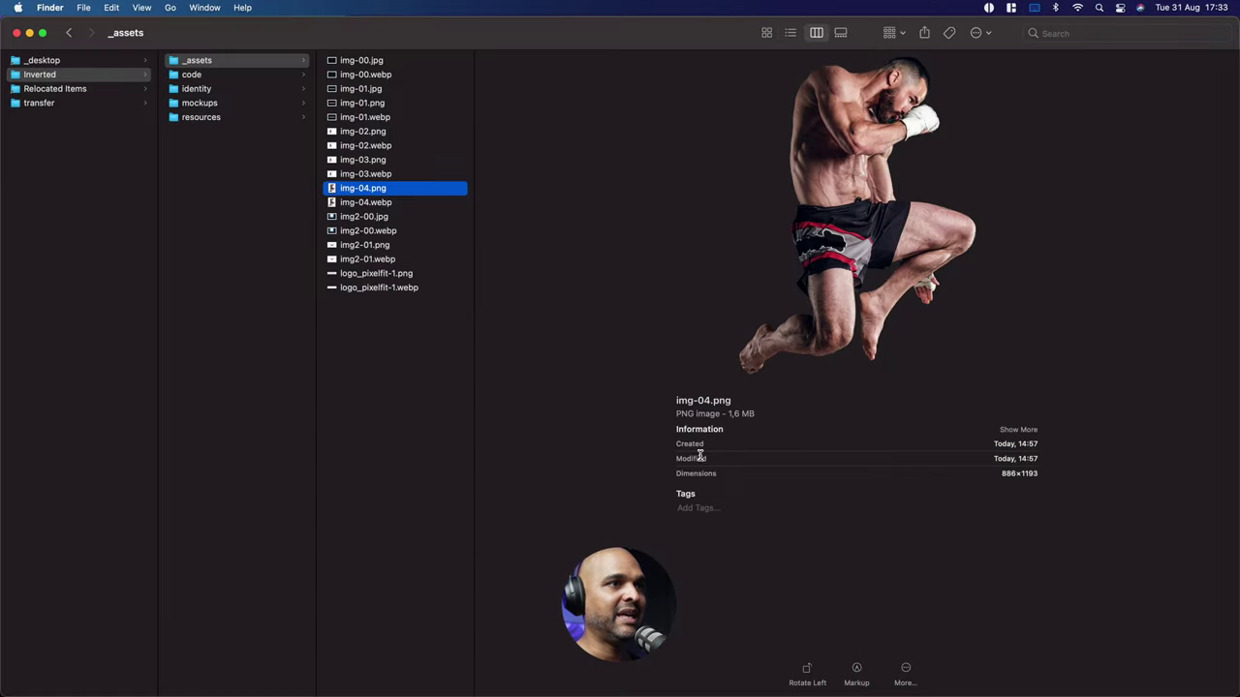
drag(728, 414, 746, 414)
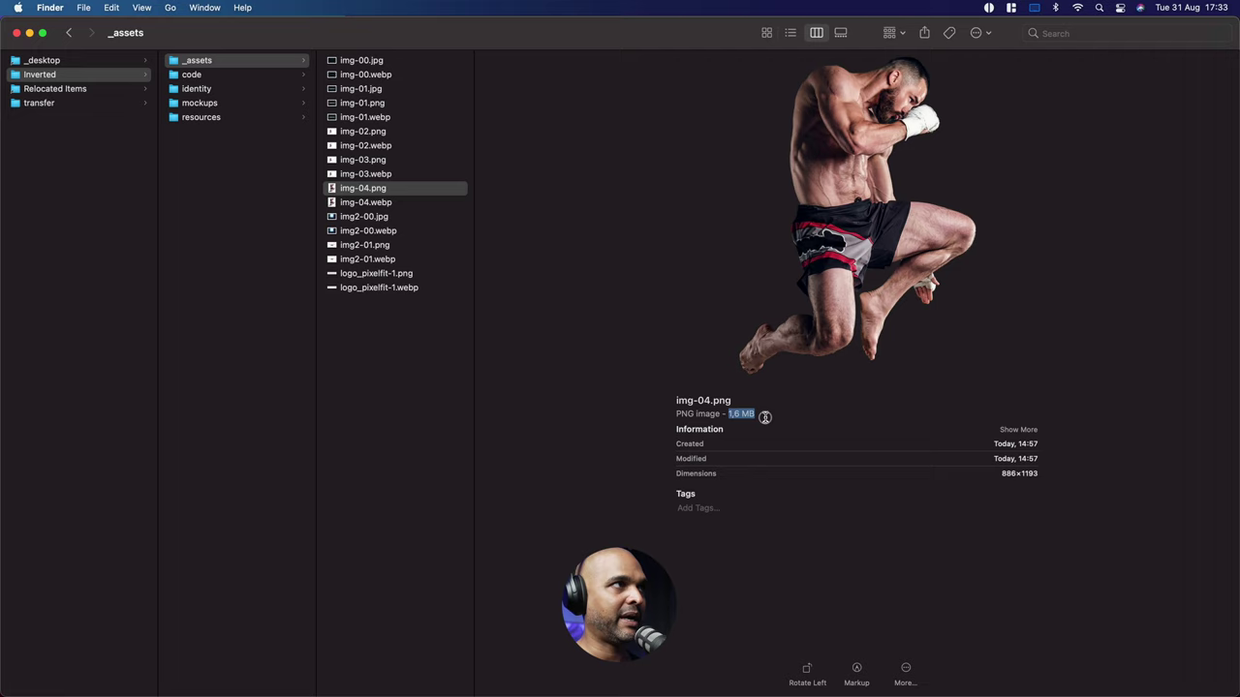
click(334, 205)
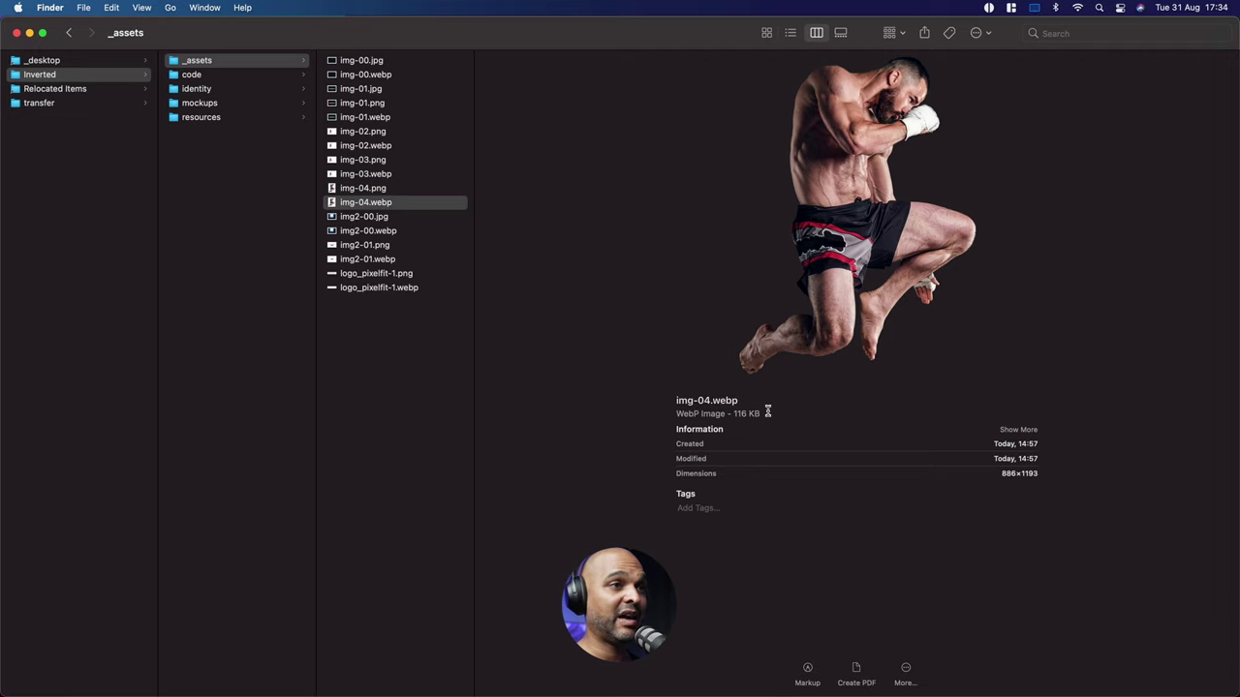
- Highlight the file size of img-04.webp, preview it and compare its quality with img-04.png by switching between the two
drag(767, 414, 731, 414)
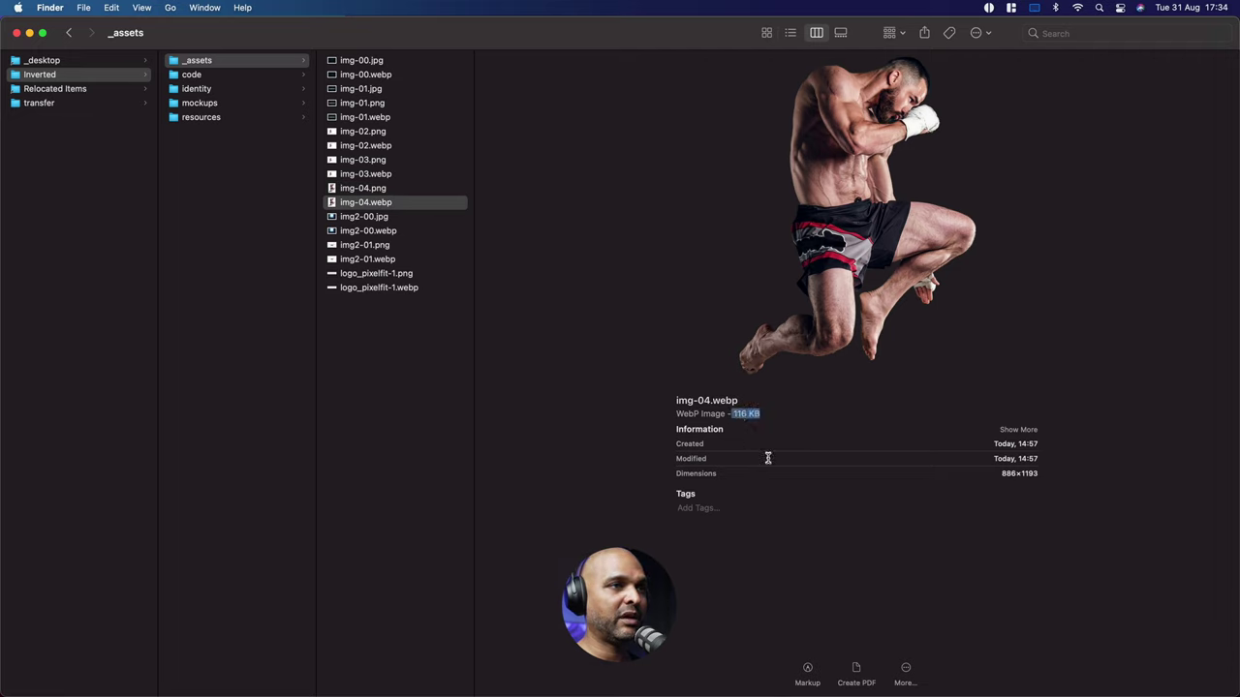
click(332, 204)
key(space)
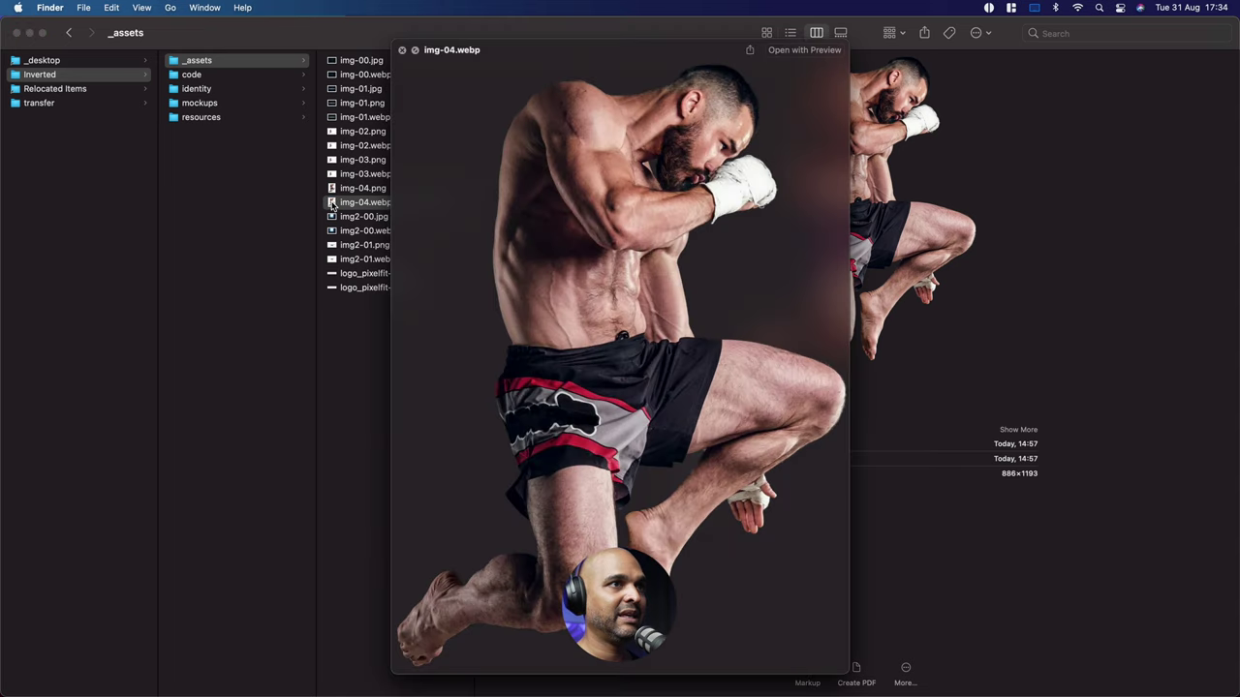
key(Up)
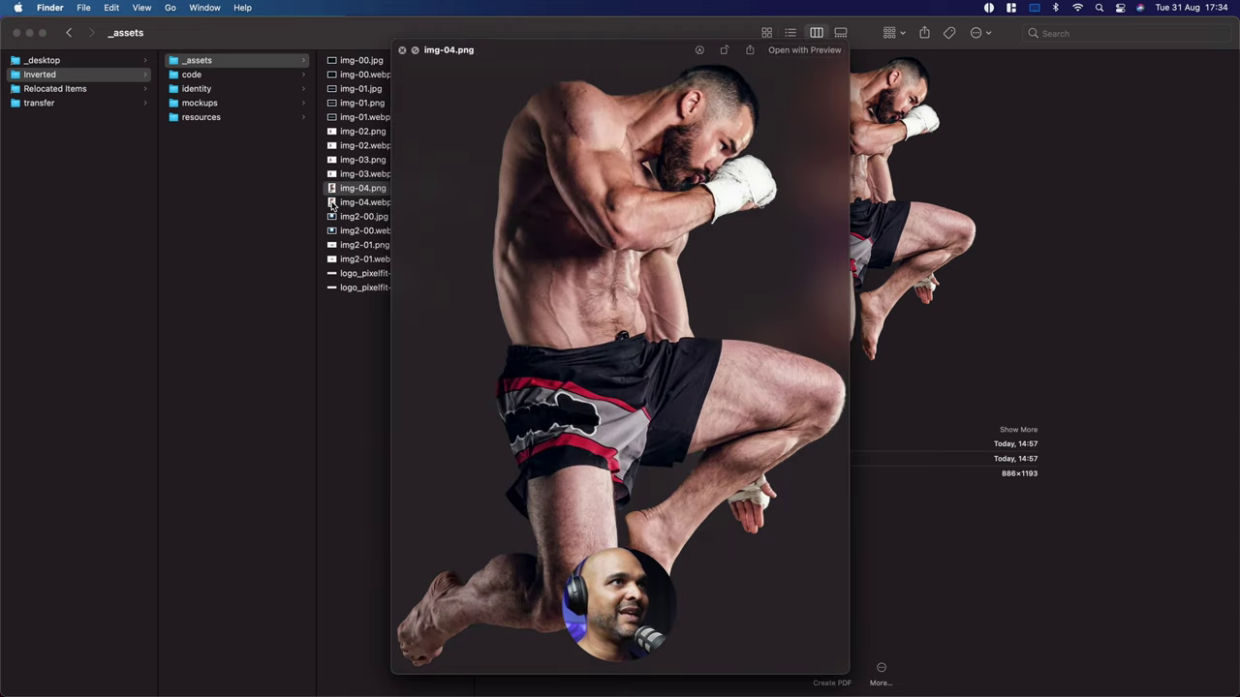
key(Down)
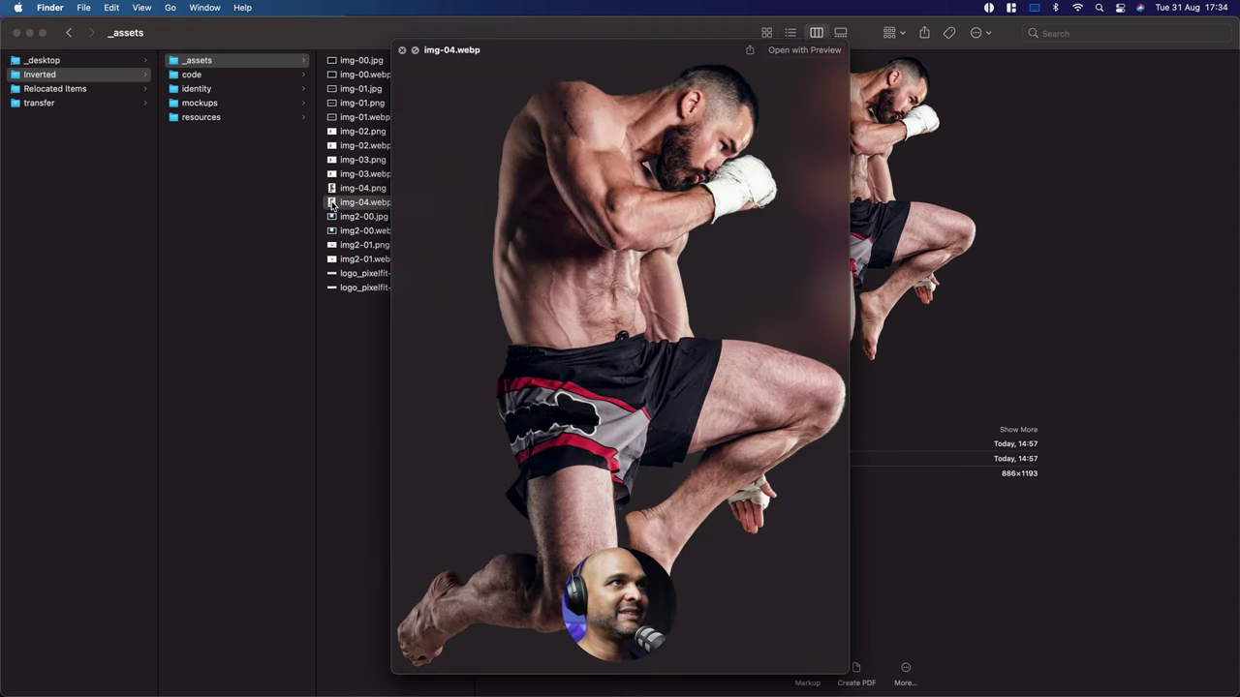
key(Up)
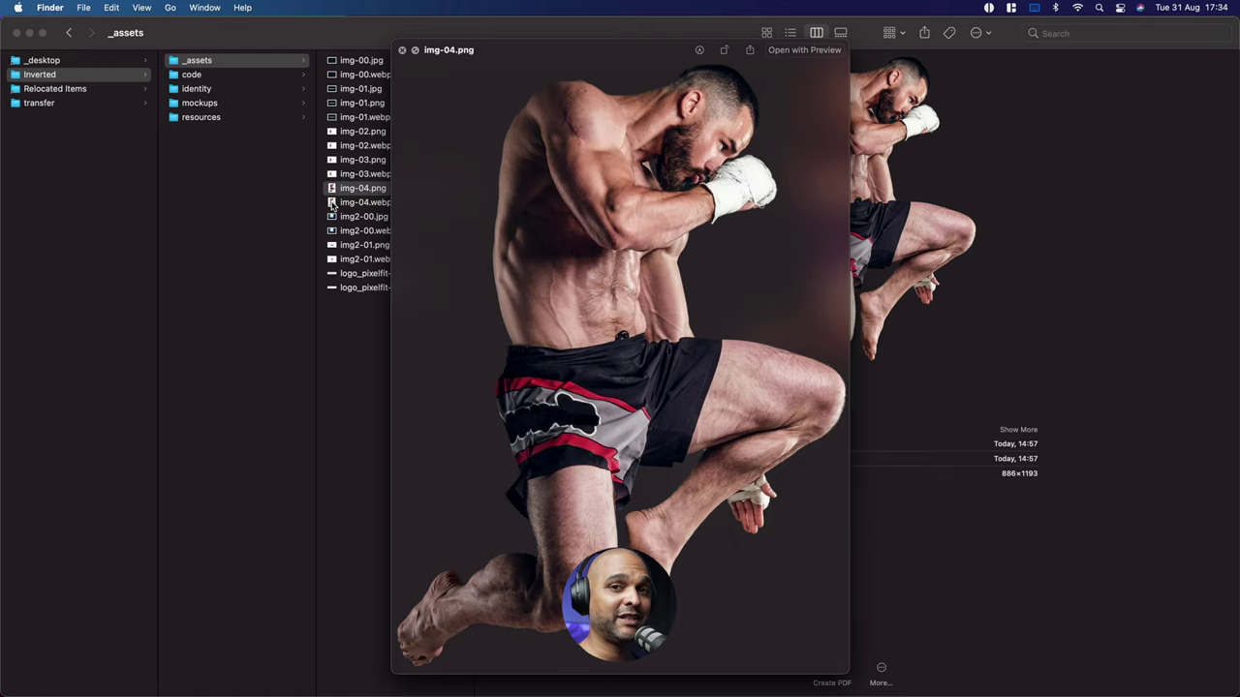
key(Down)
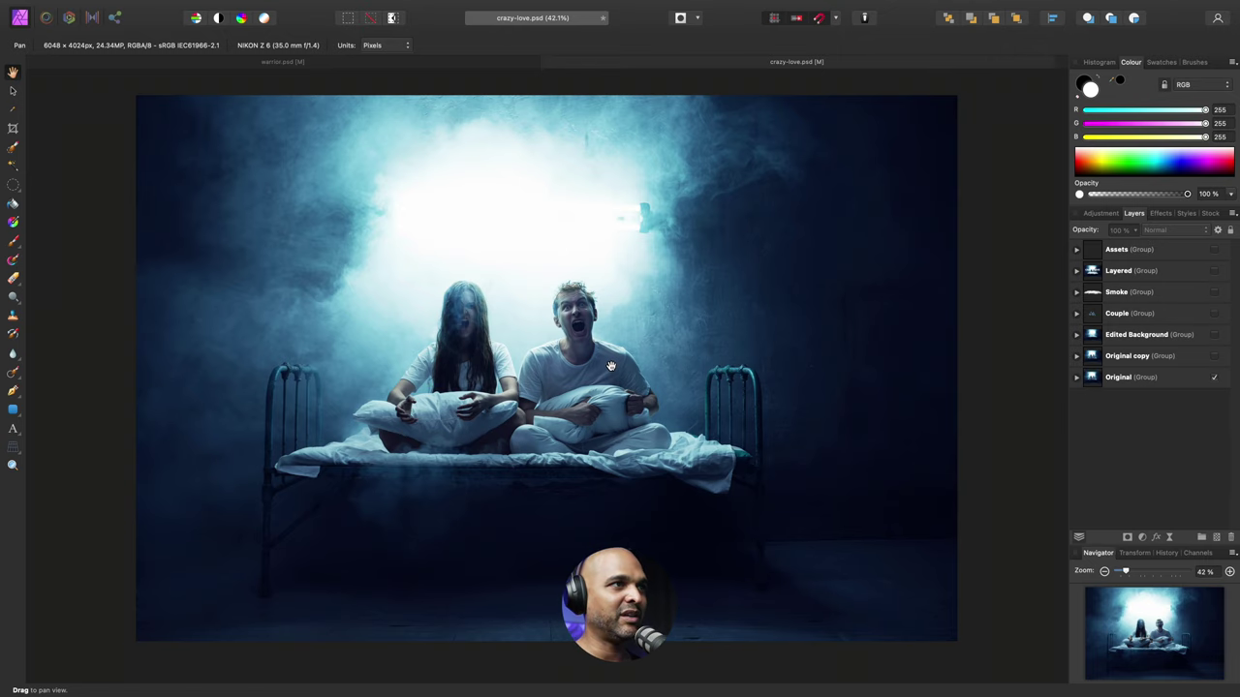
- In Affinity Photo, show and expand the Layered group of crazy-love.psd, and hide its COUPLE & SMOKE and Text groups to inspect the background
click(1214, 272)
click(1076, 271)
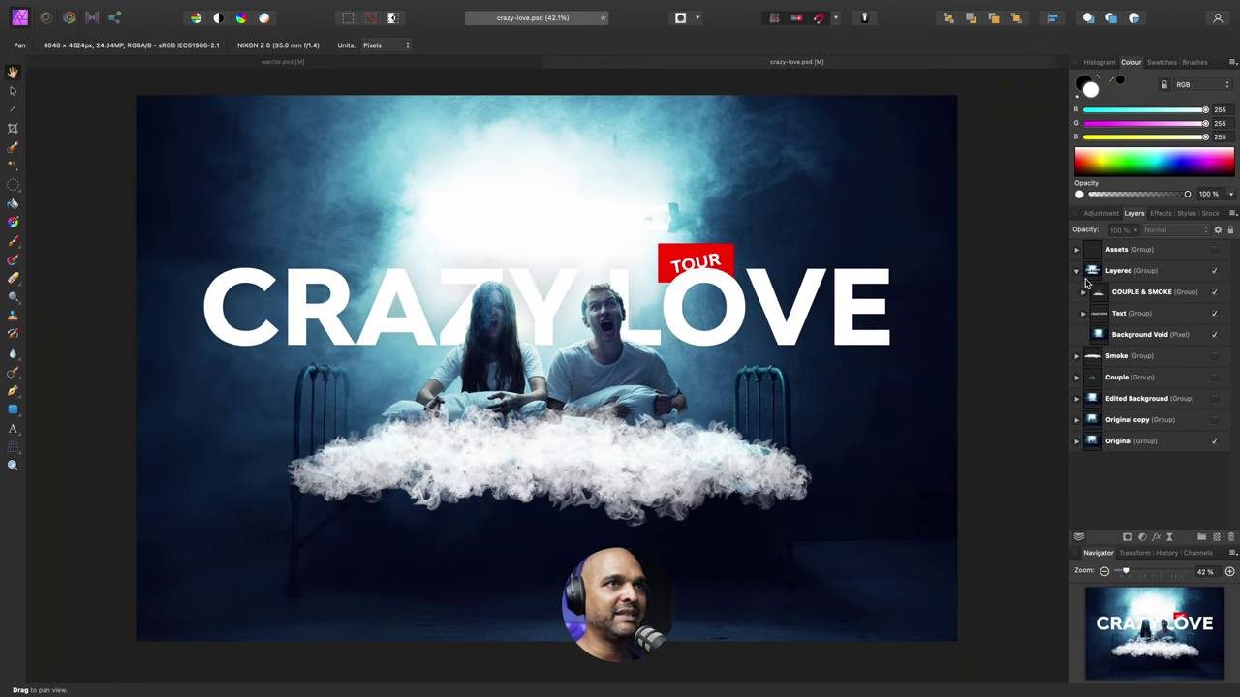
click(1216, 293)
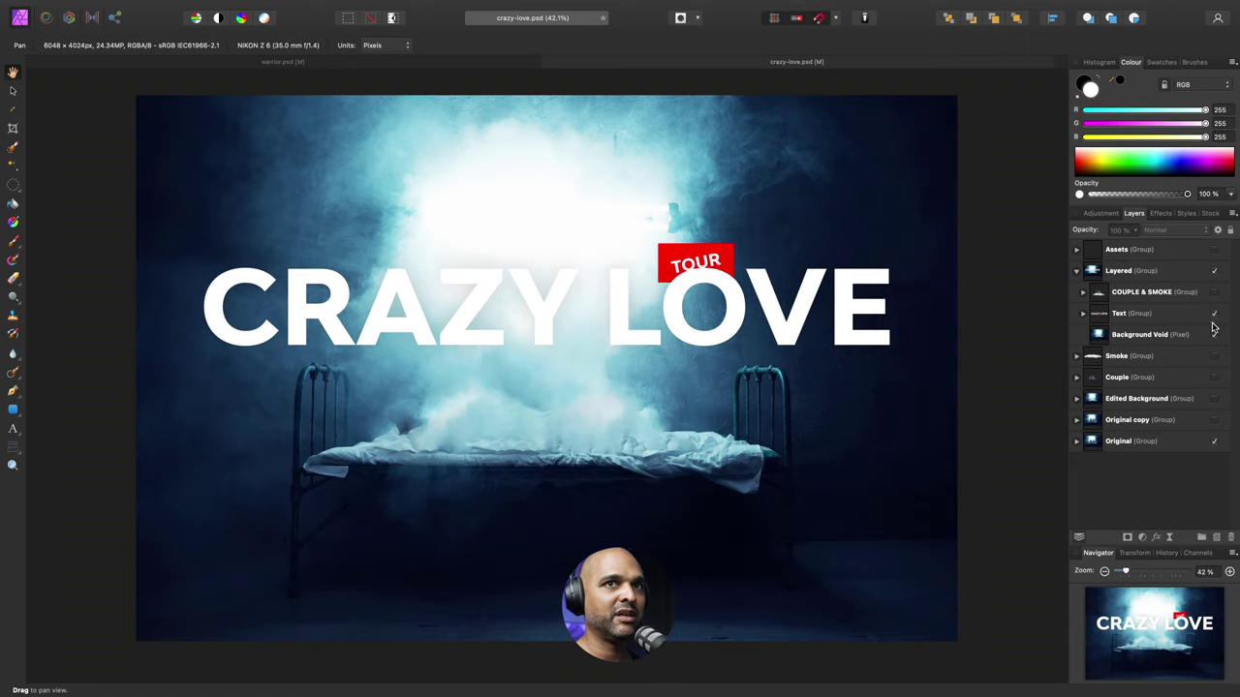
click(1215, 315)
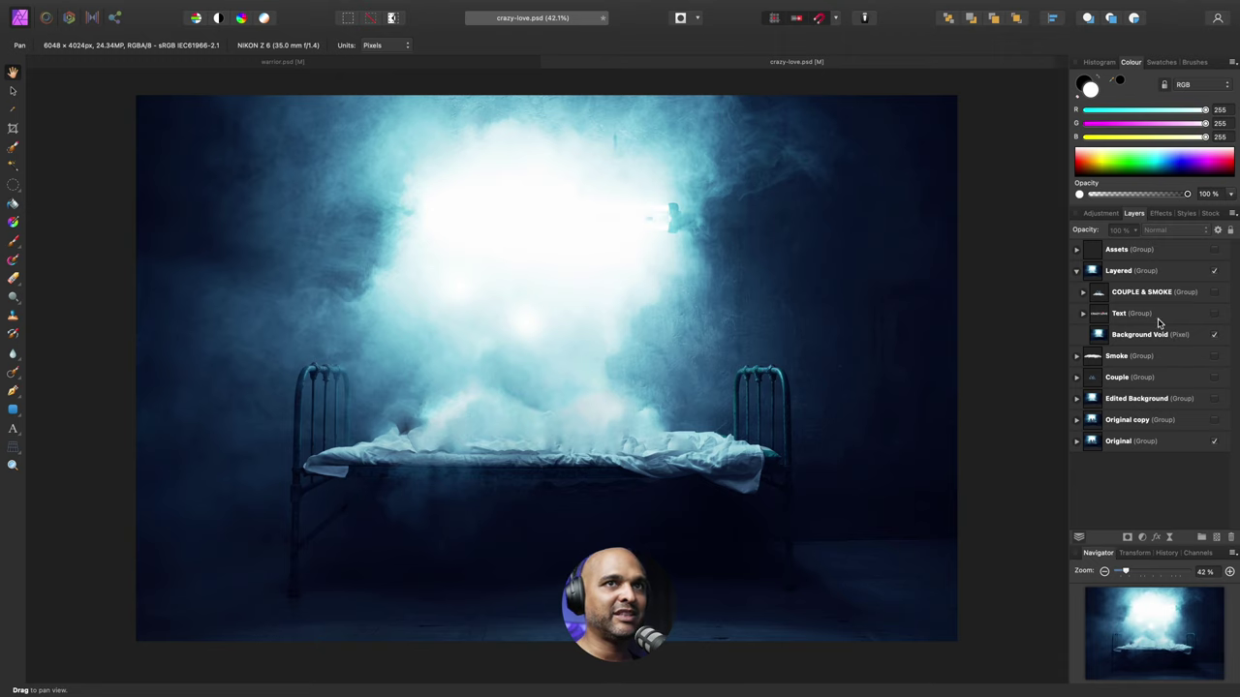
- Expand COUPLE & SMOKE and toggle the group and its Smoke layer to examine the parts, restoring the Text group's visibility
click(1214, 292)
click(1083, 292)
click(1214, 312)
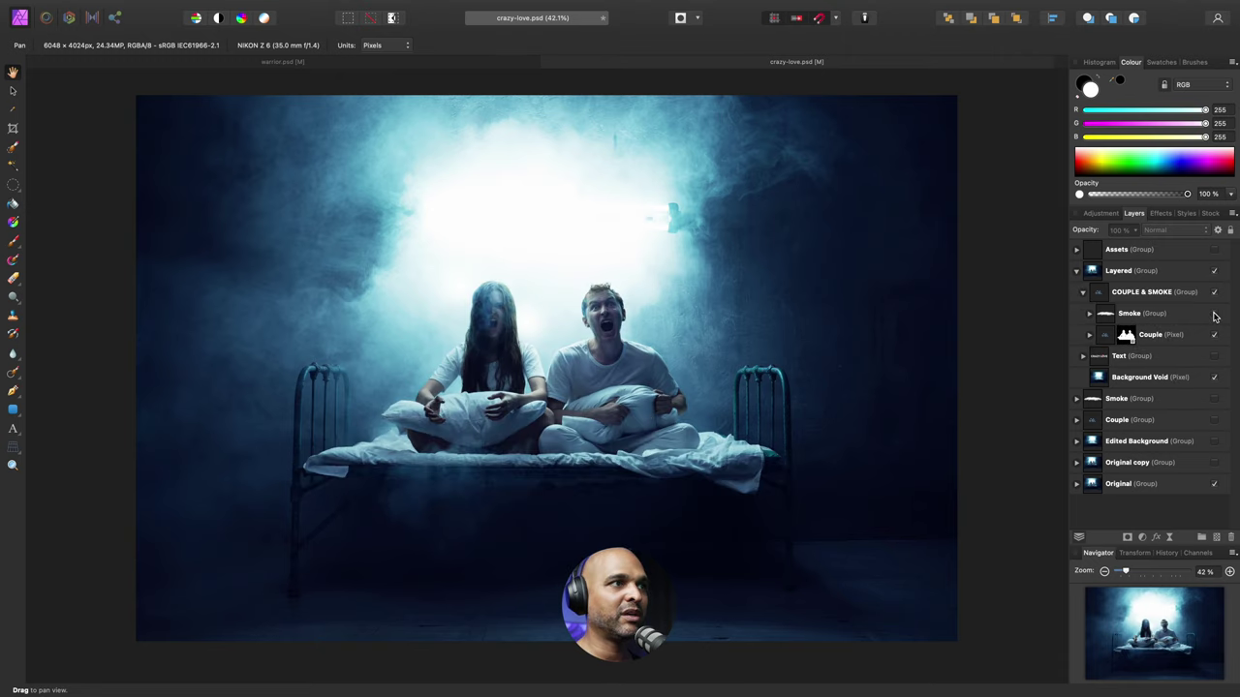
click(1215, 293)
click(1215, 292)
click(1215, 292)
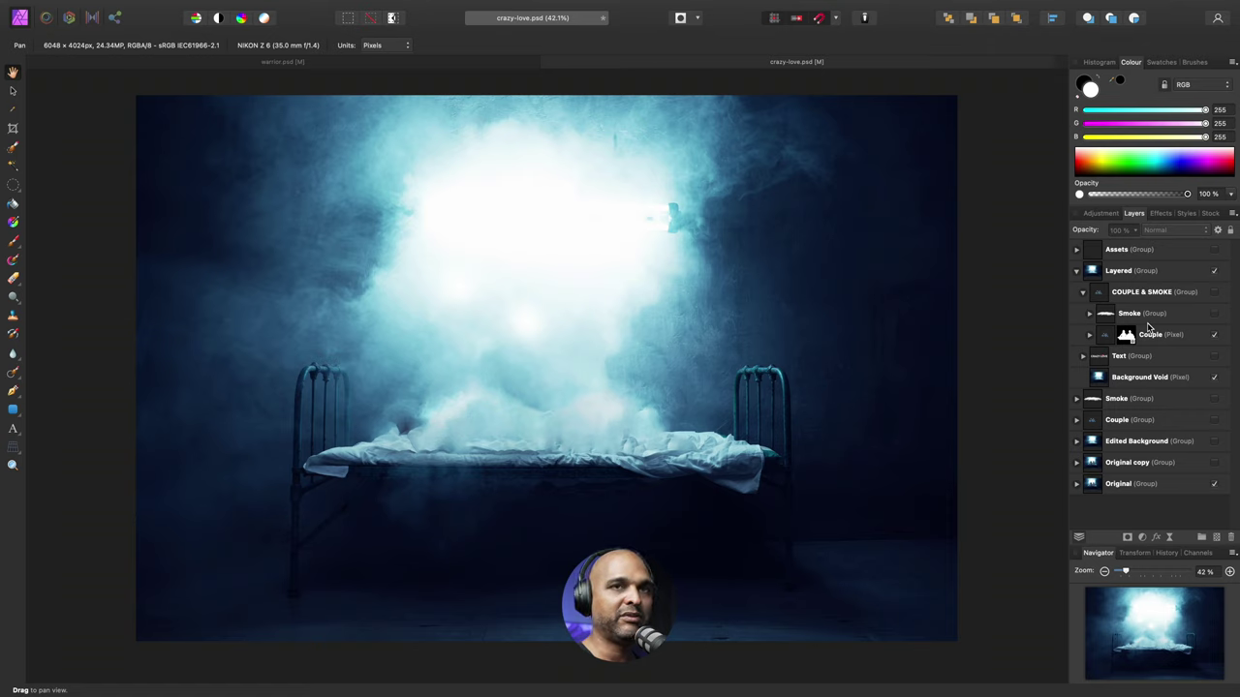
click(1215, 290)
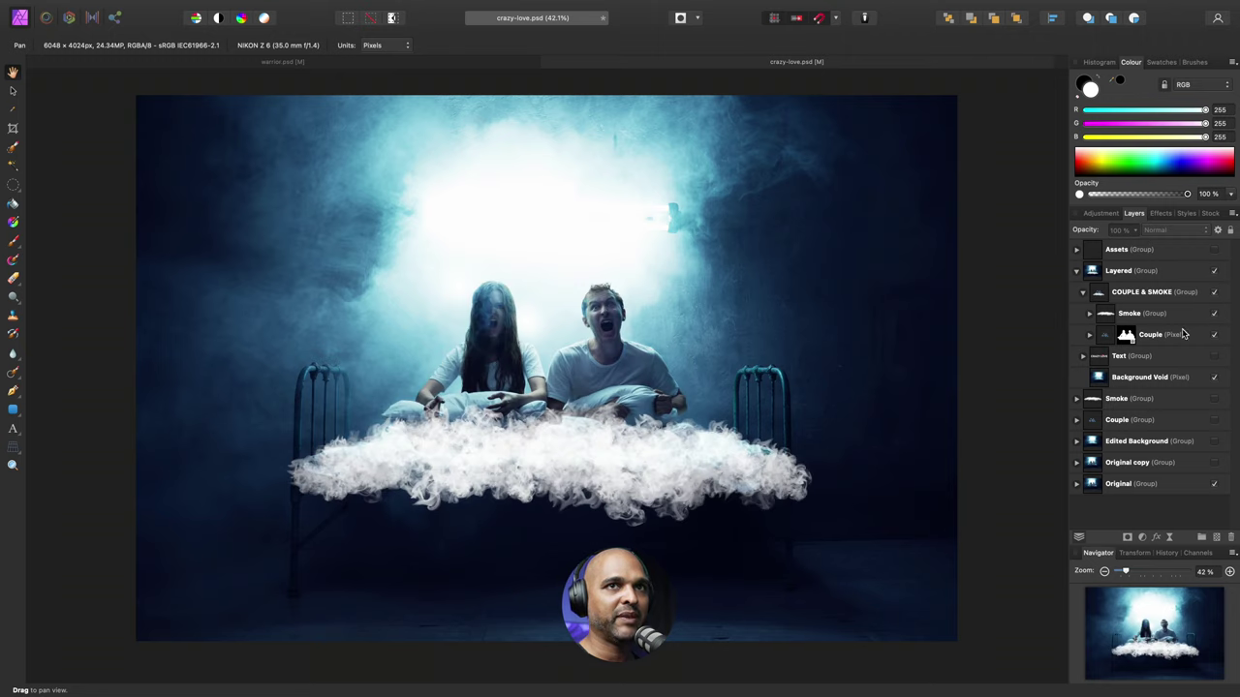
click(1216, 356)
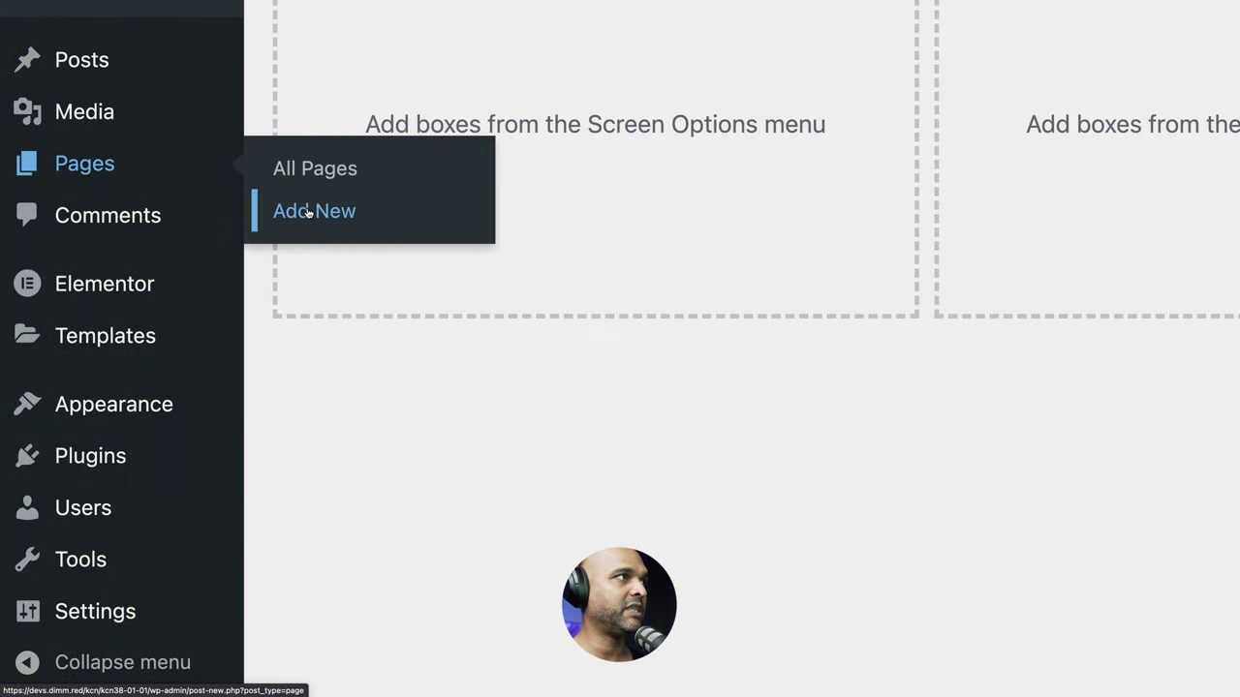
- In WordPress, add a new page titled Home and disable its title in the Astra settings
click(308, 212)
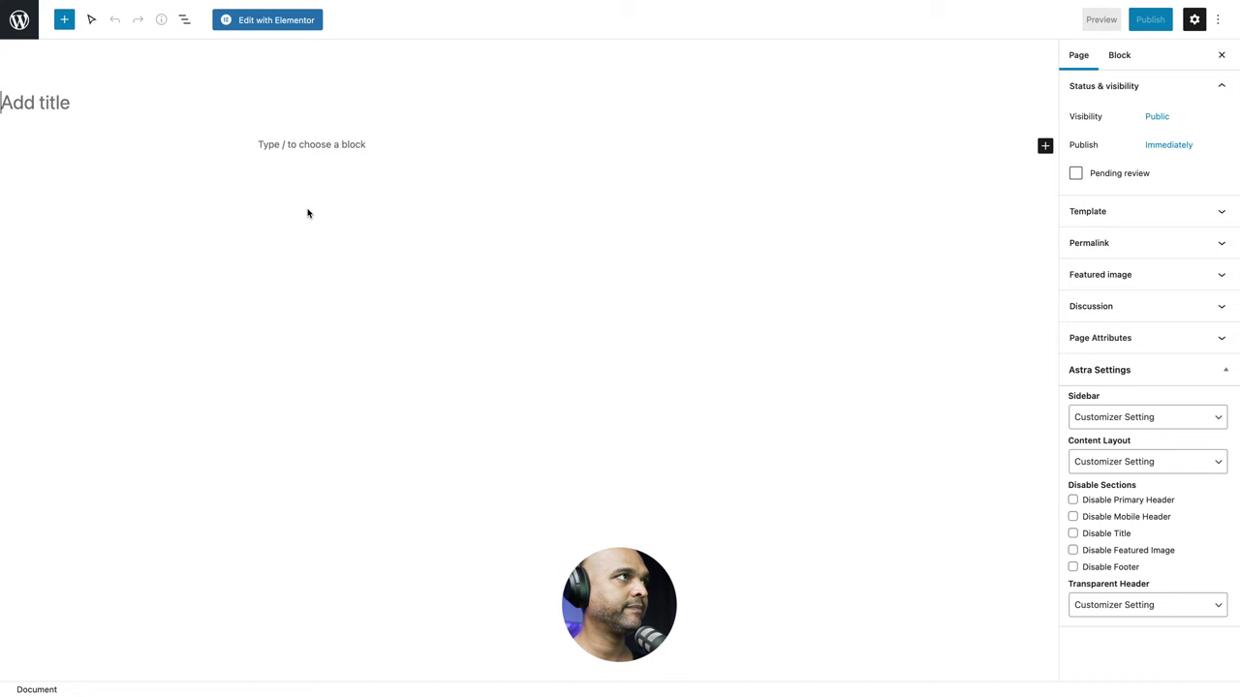
text(Home)
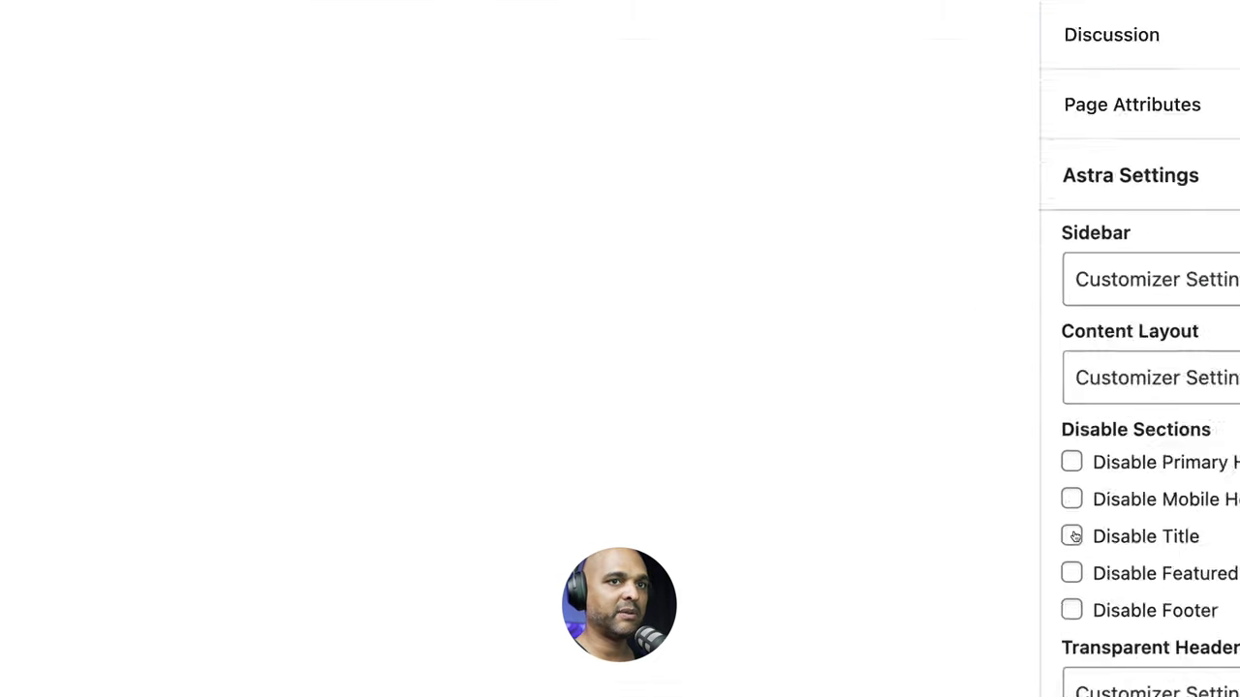
click(1071, 535)
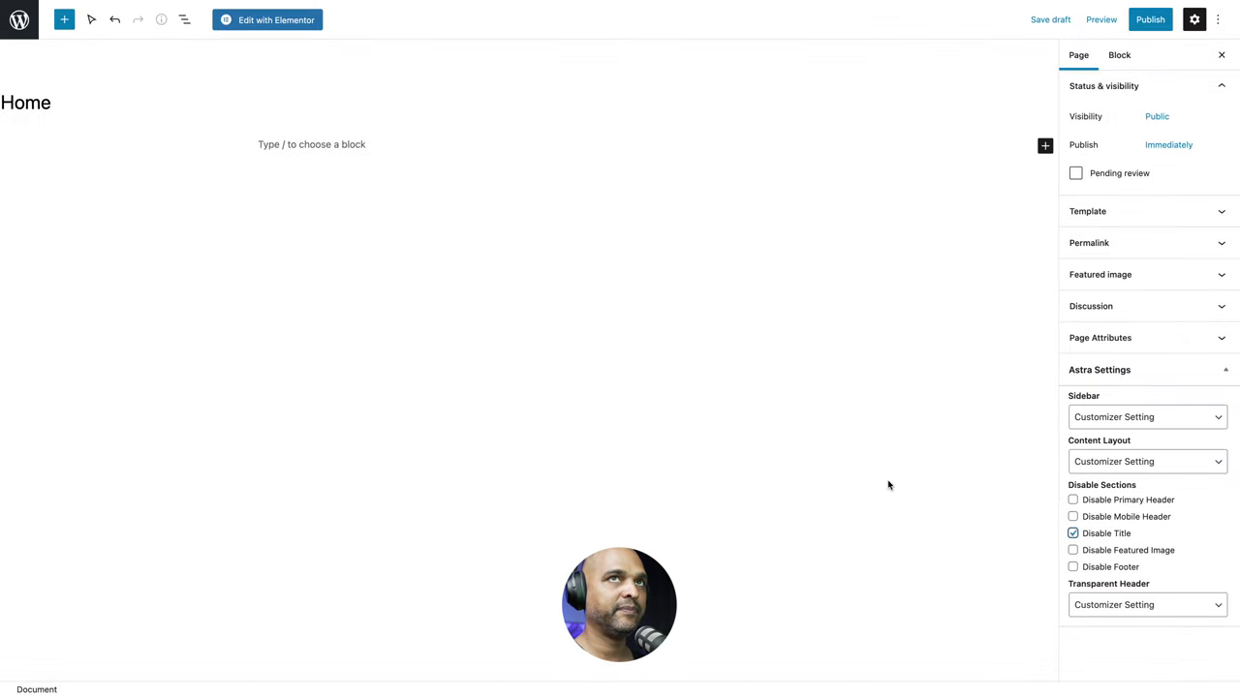
- Publish the Home page and open it for editing with Elementor
click(1151, 19)
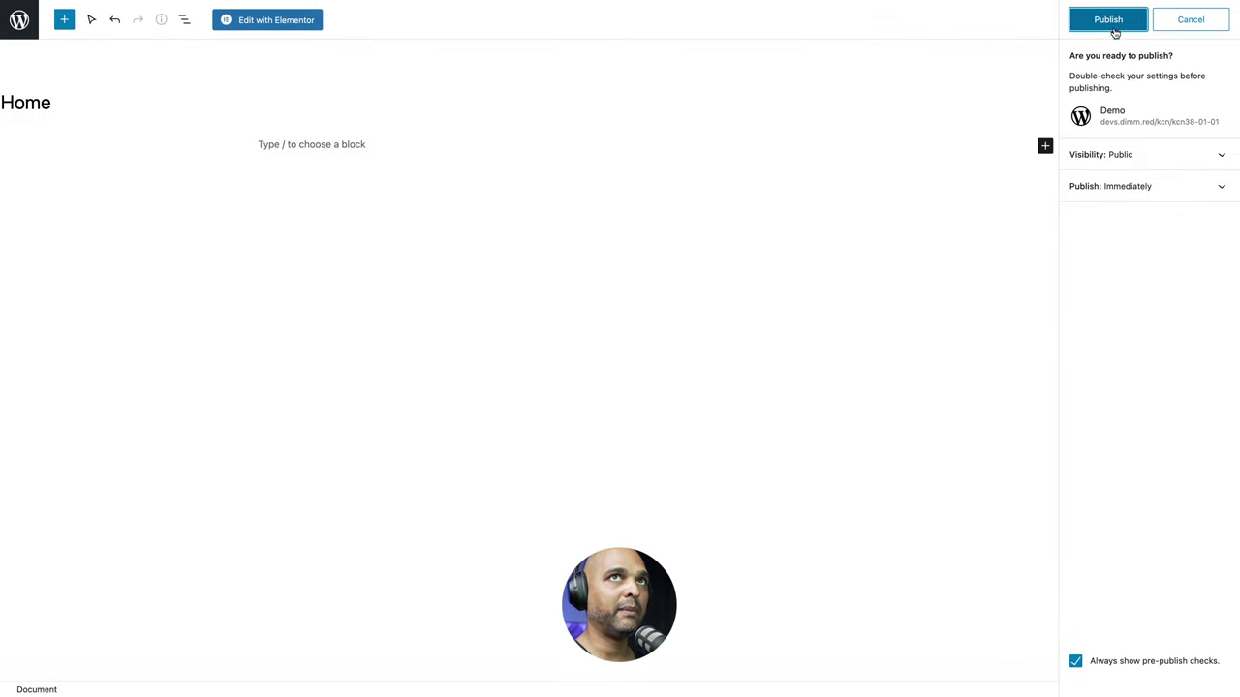
click(1109, 21)
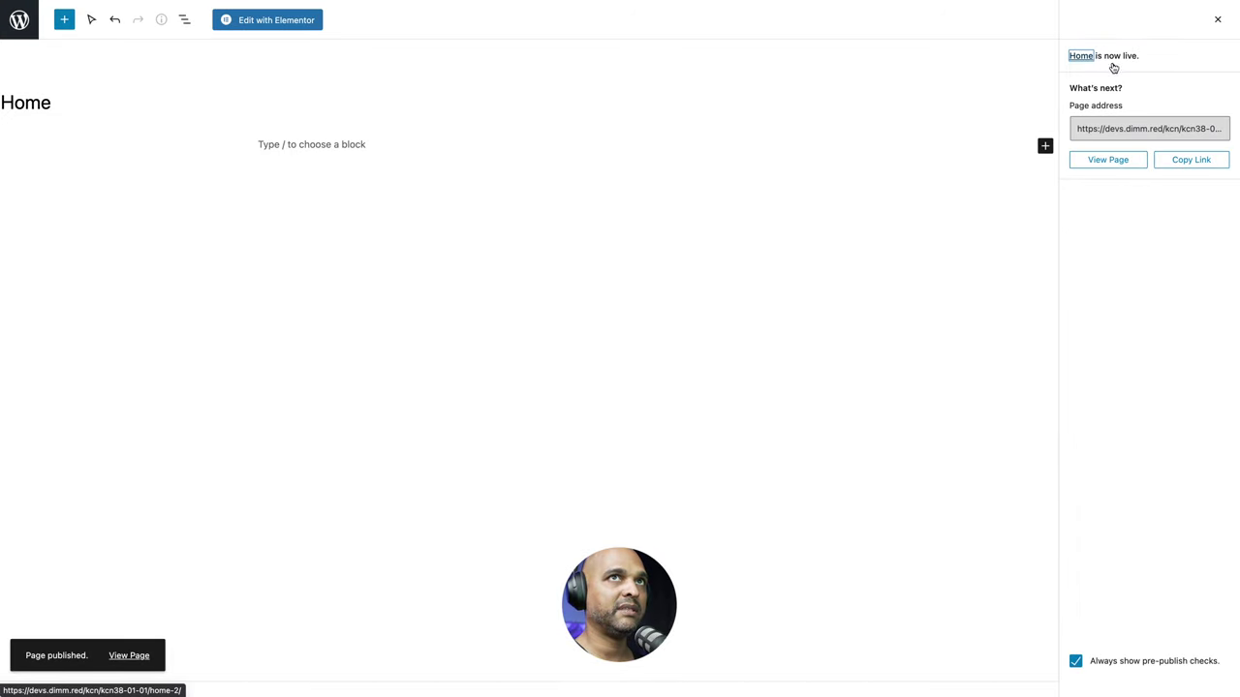
click(274, 21)
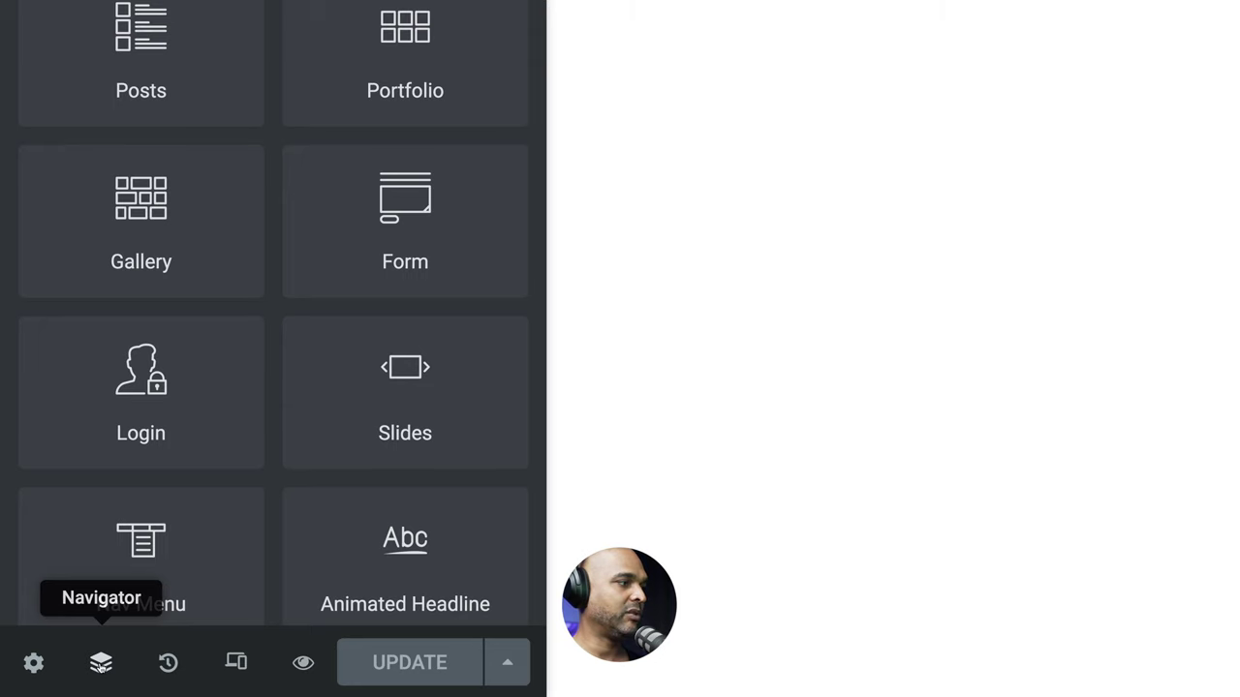
- Open the Navigator, toggle its display off and on, and move it clear of the empty section's add control
click(101, 664)
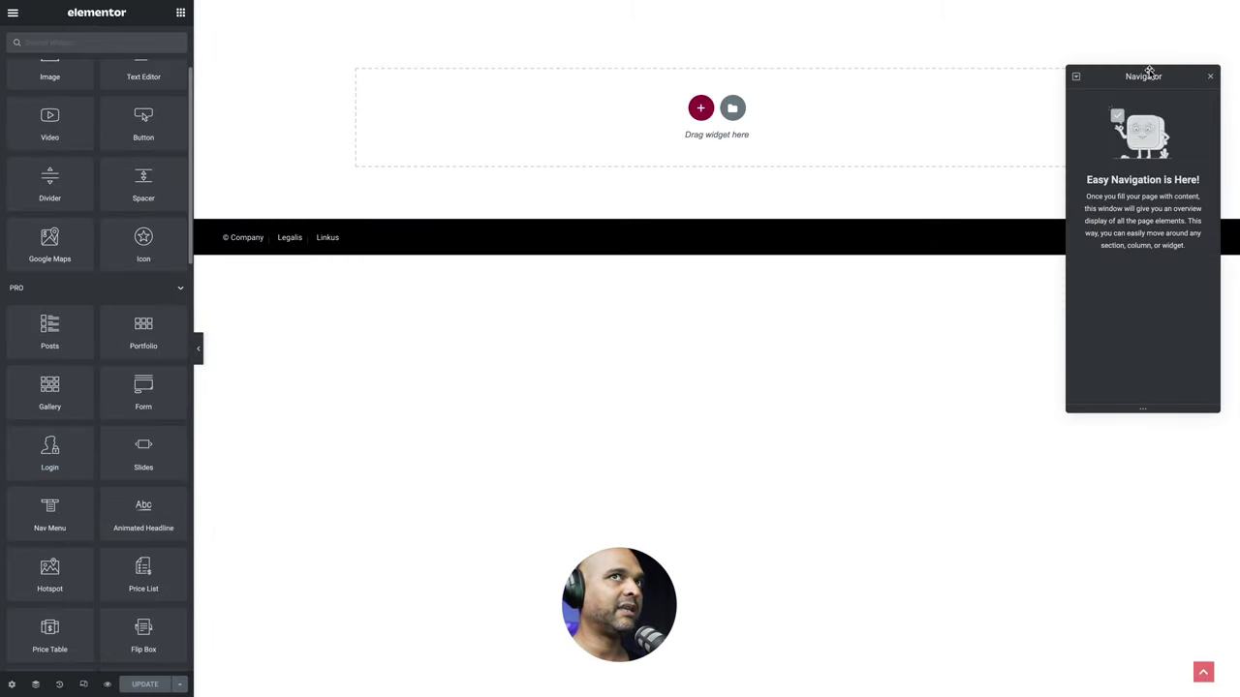
drag(1149, 69, 1042, 87)
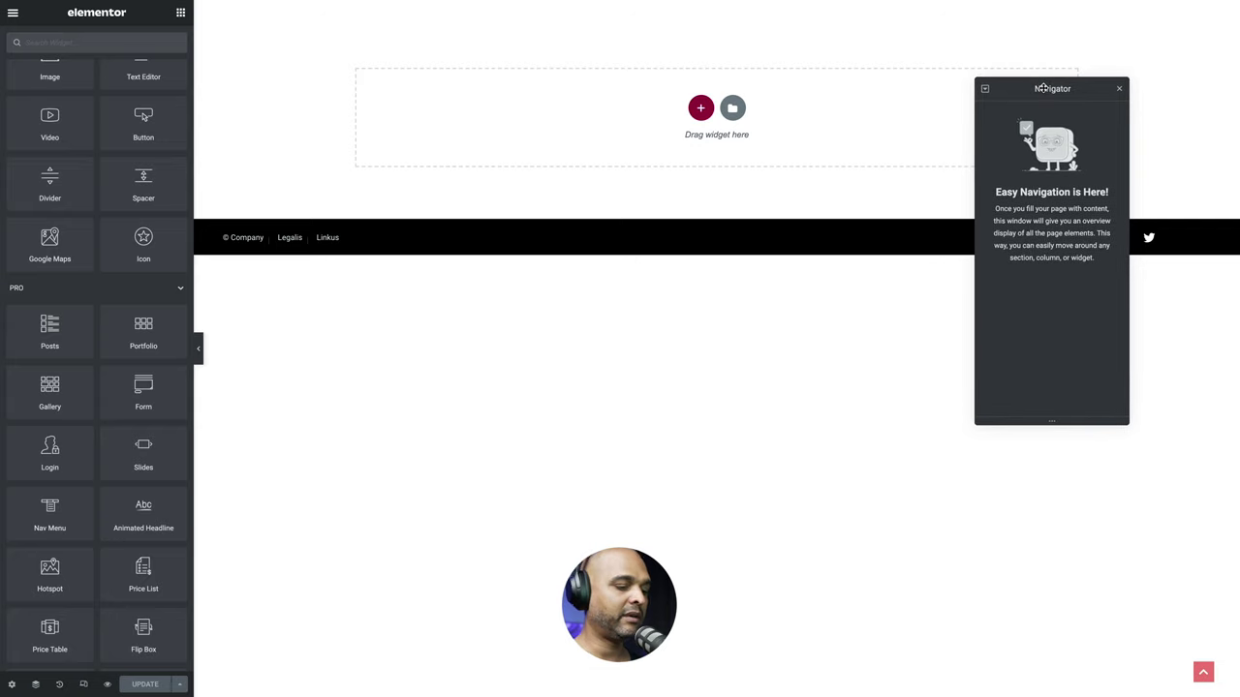
key(ctrl+i)
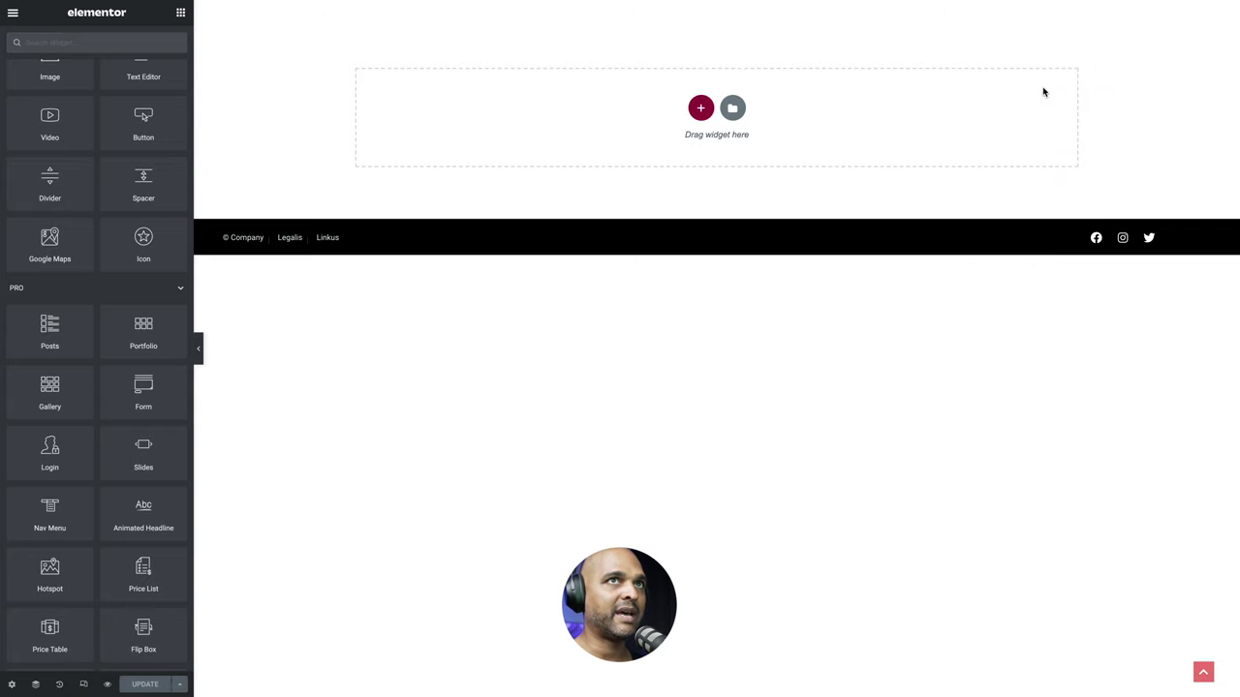
key(ctrl+i)
key(ctrl+i)
key(ctrl+i)
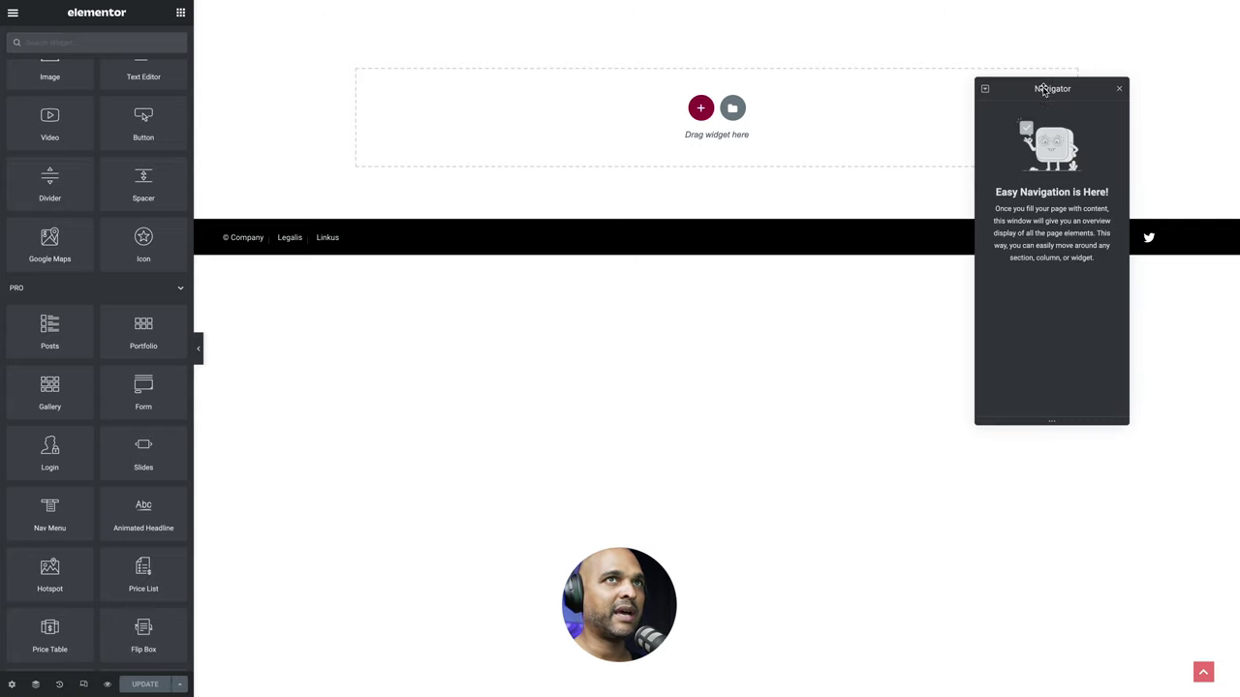
drag(1041, 88, 1053, 239)
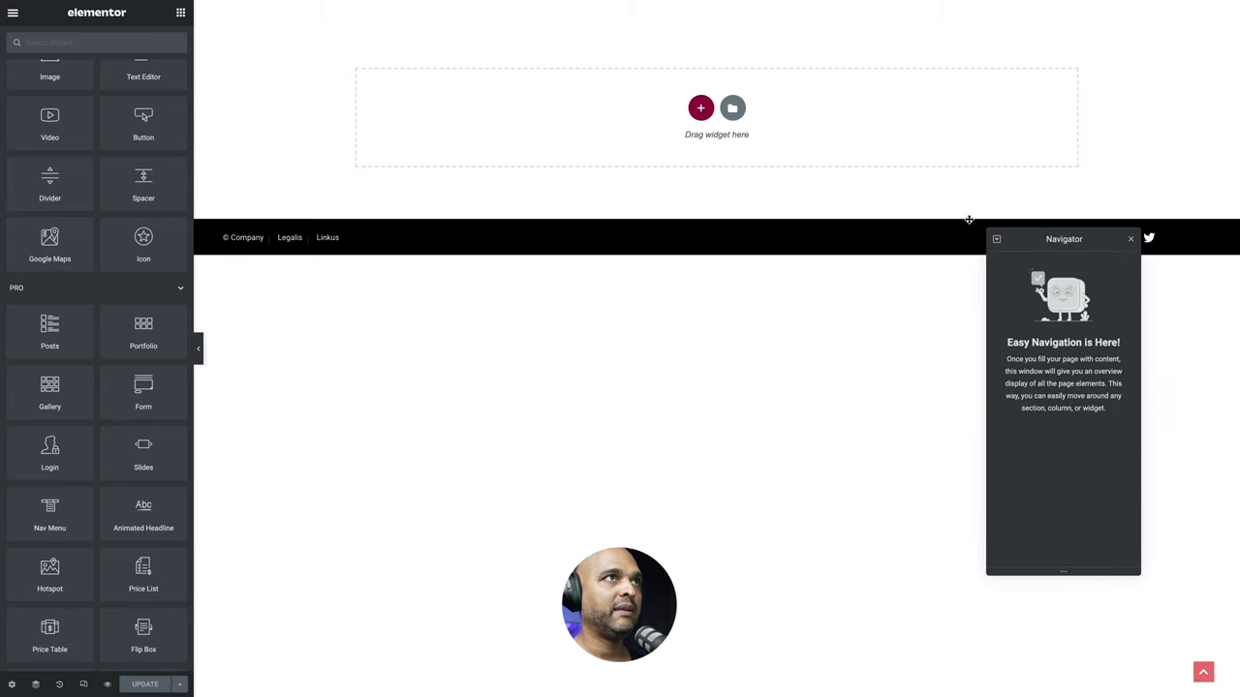
- Add a single-column section to the page and set its content width to Full Width
click(702, 108)
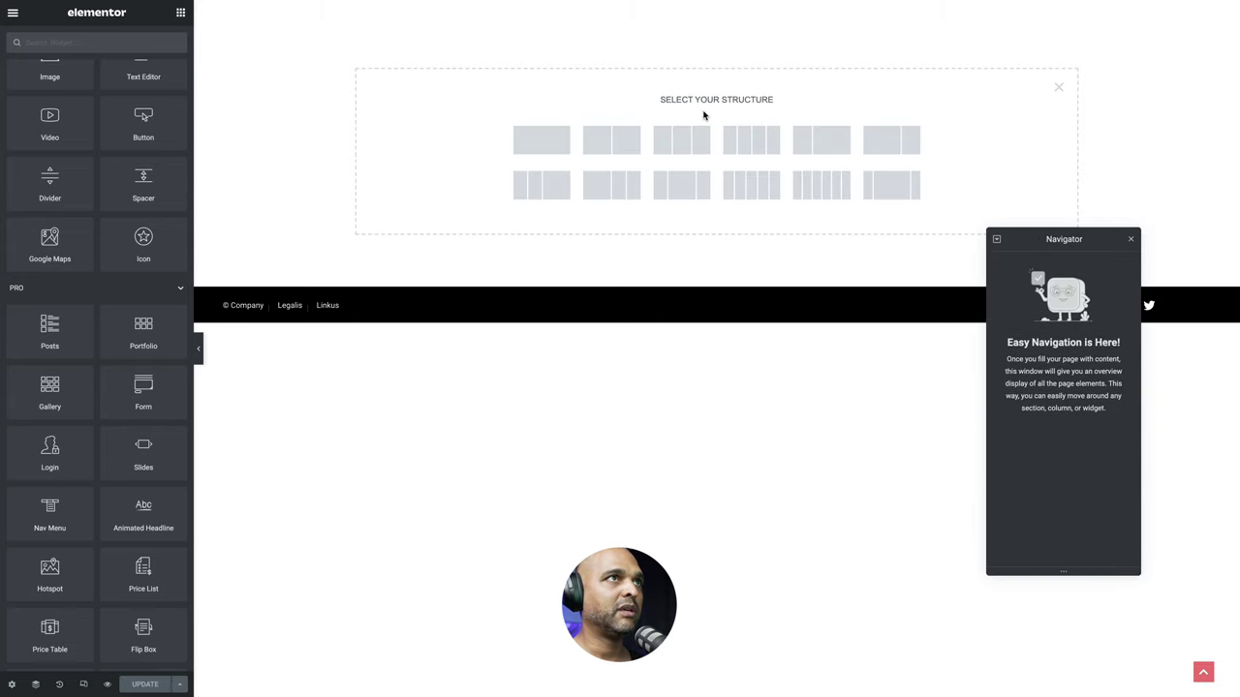
click(550, 144)
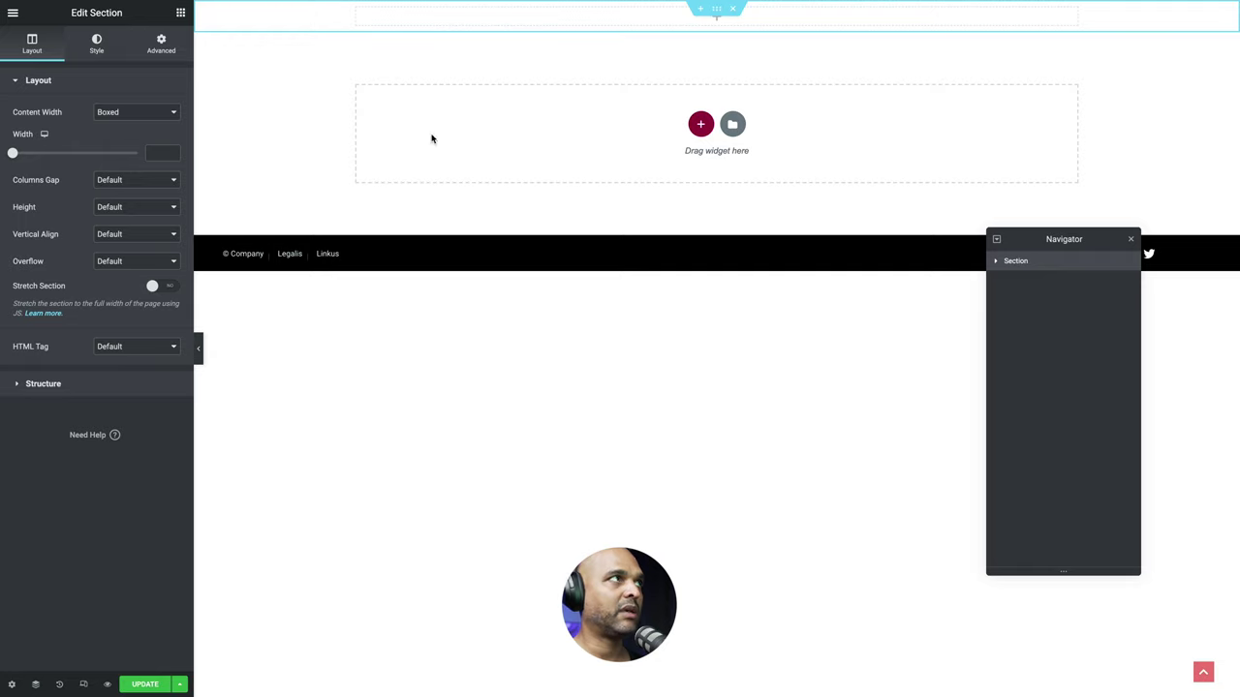
click(124, 112)
click(118, 125)
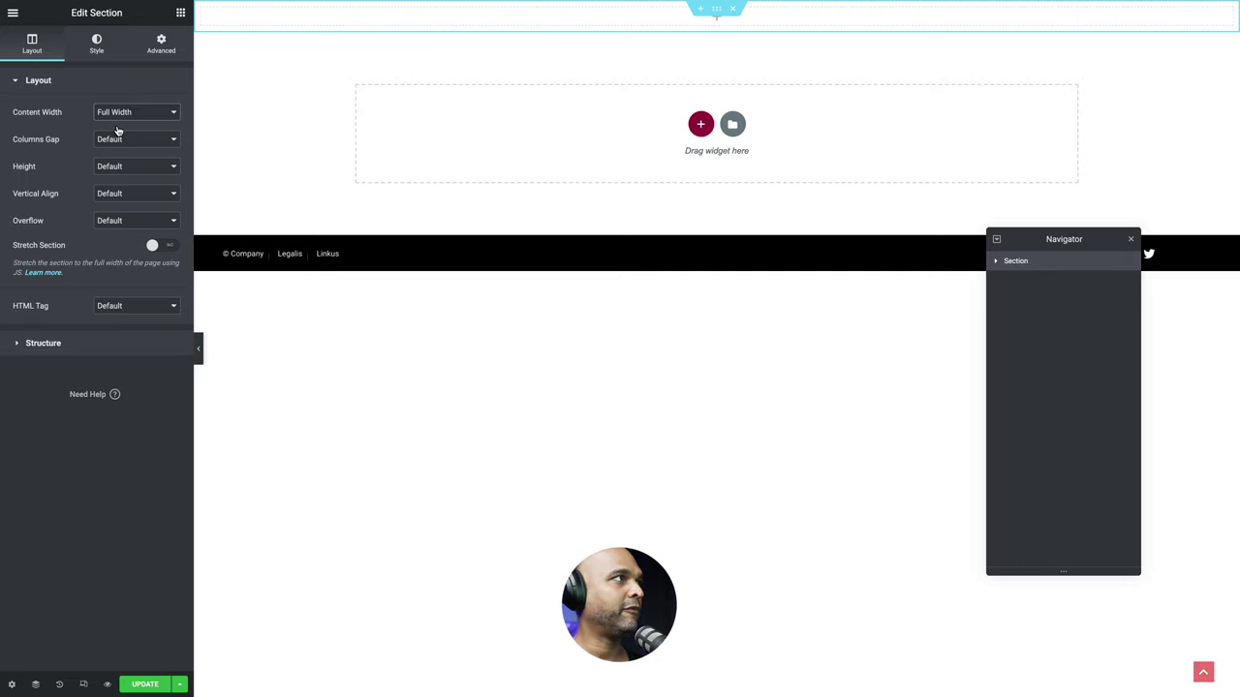
- Set the section's height to Min Height with a minimum of 100 VH
click(108, 167)
click(119, 194)
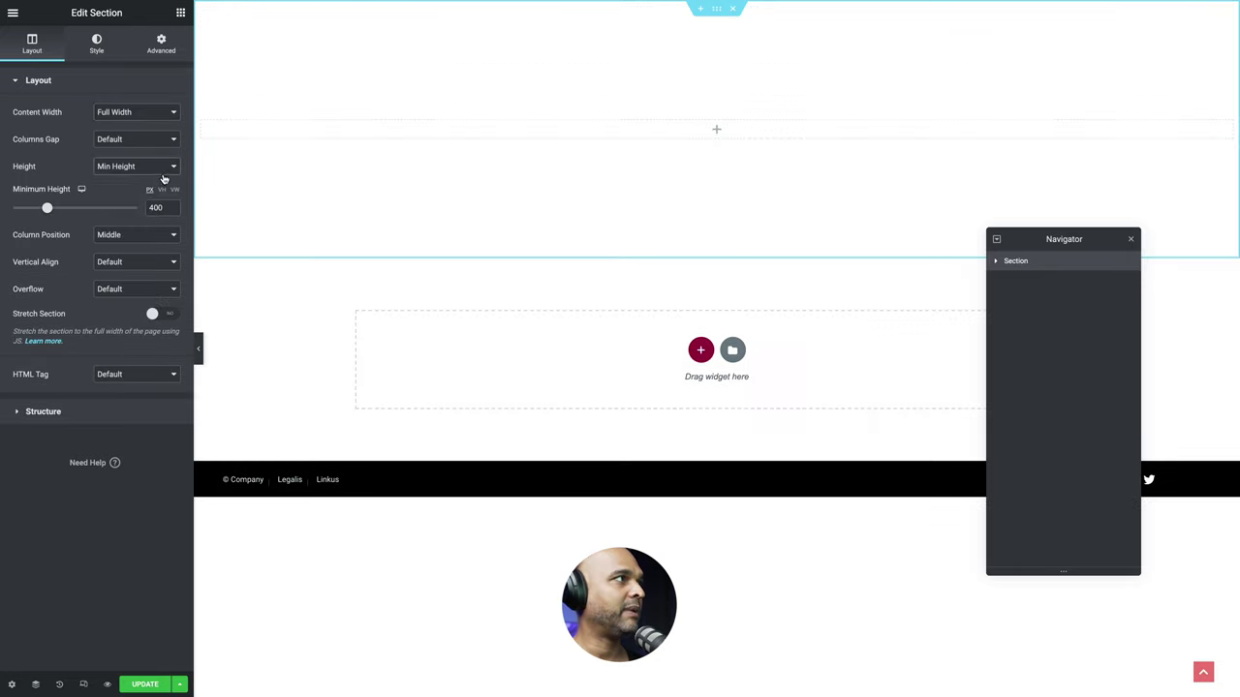
double_click(157, 207)
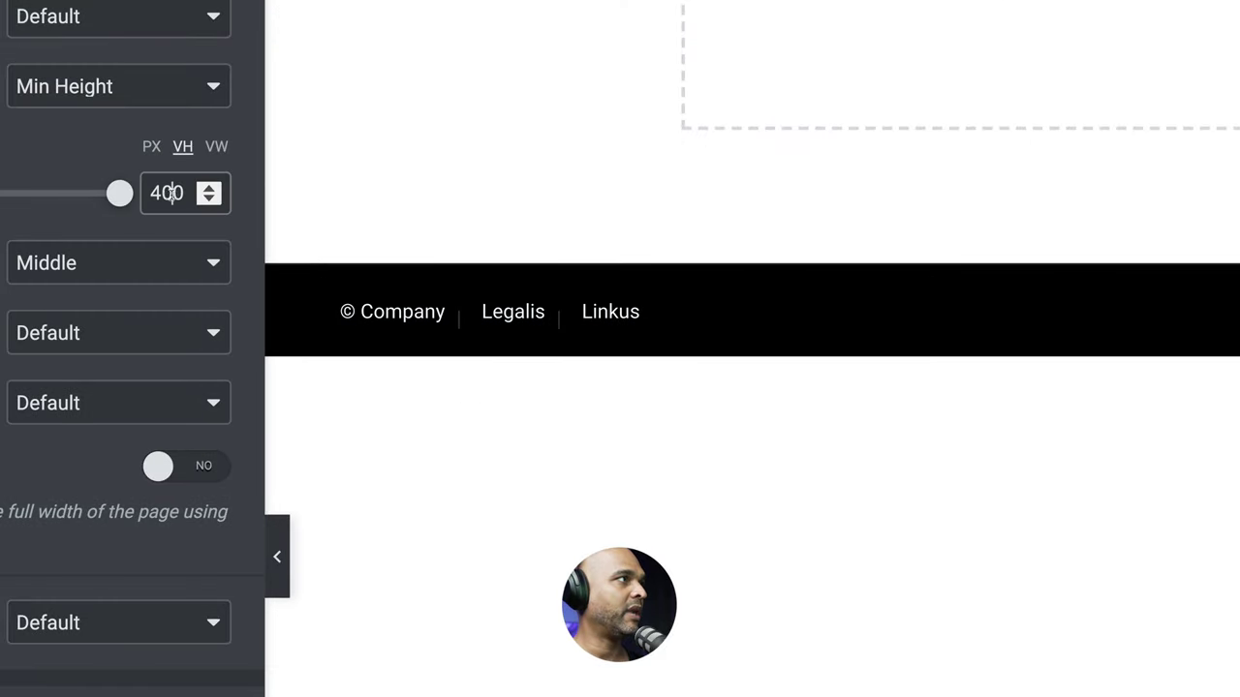
text(100)
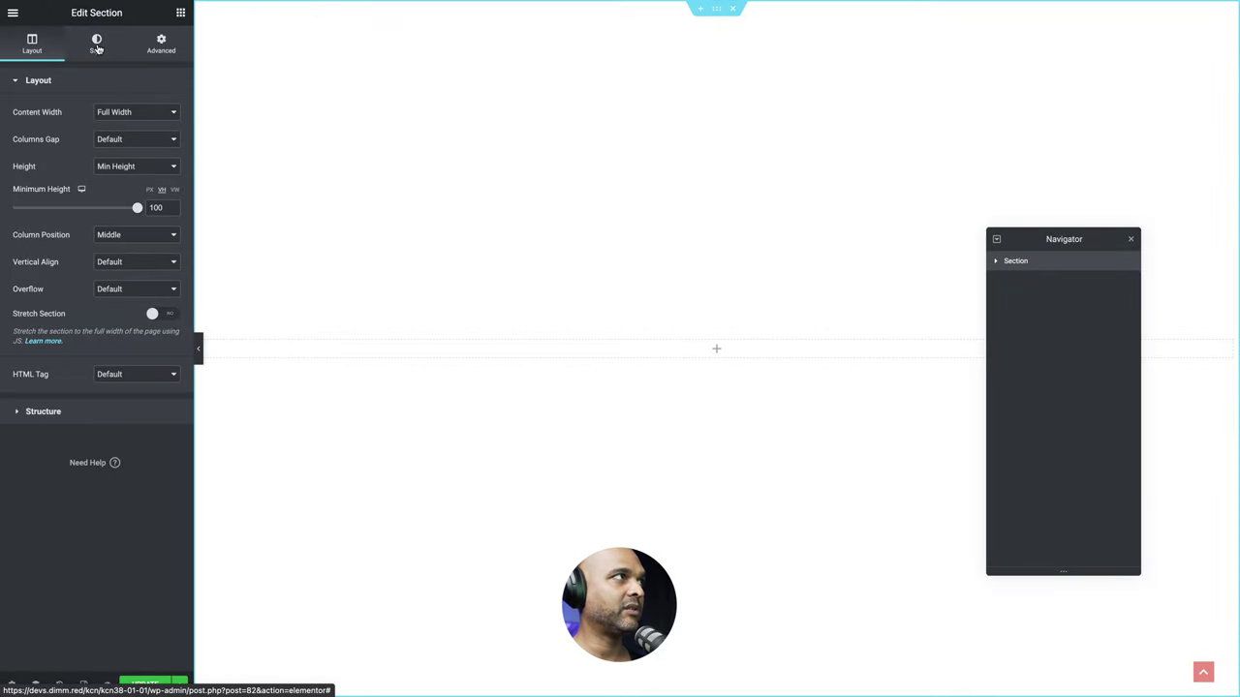
- Give the section a Classic background using the WARRIOR image img-01.webp from the media library
click(97, 46)
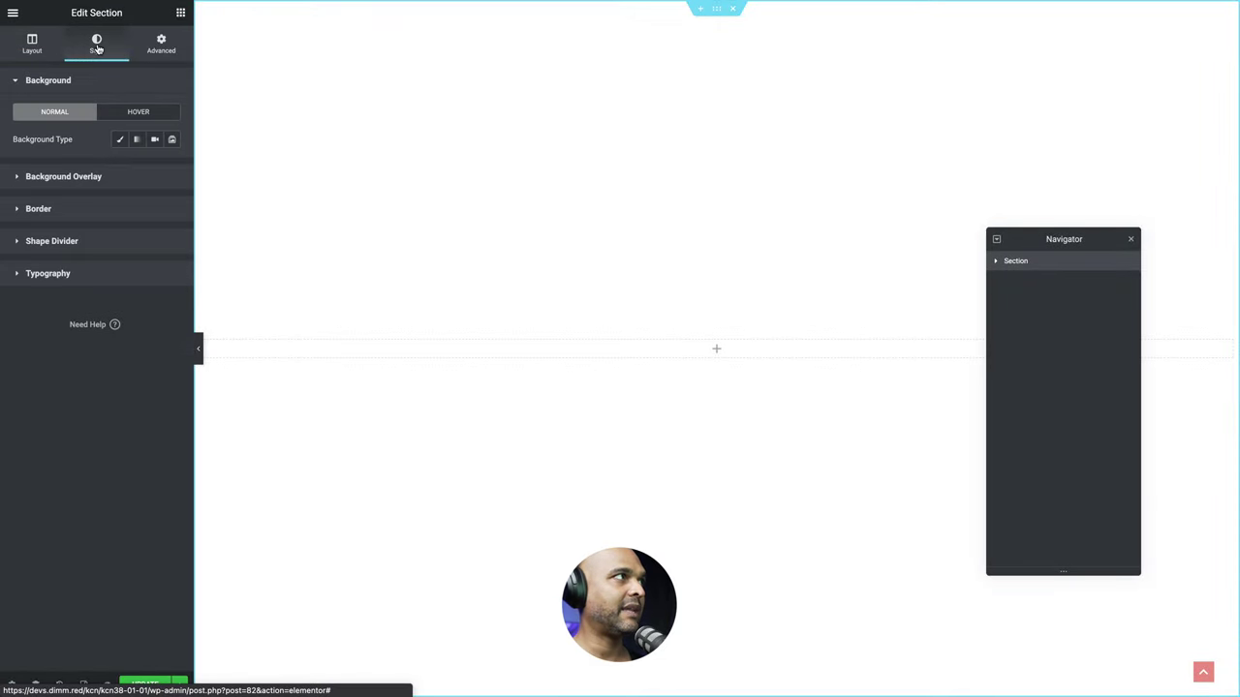
click(120, 142)
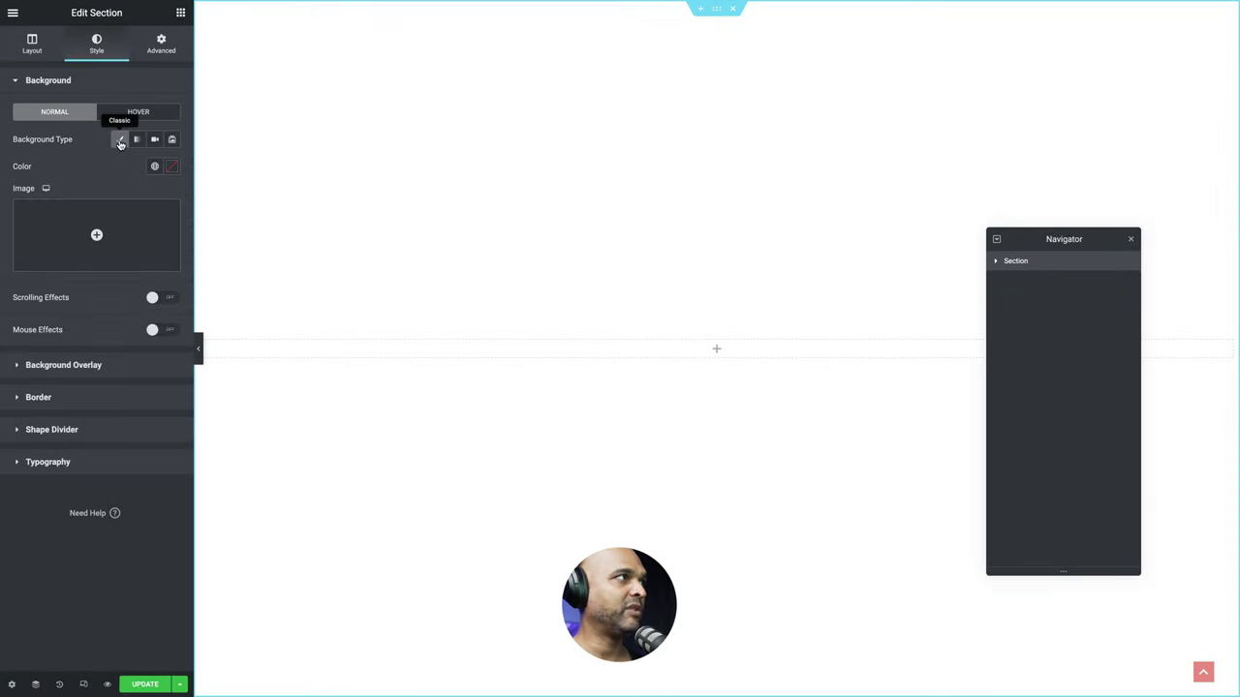
click(98, 221)
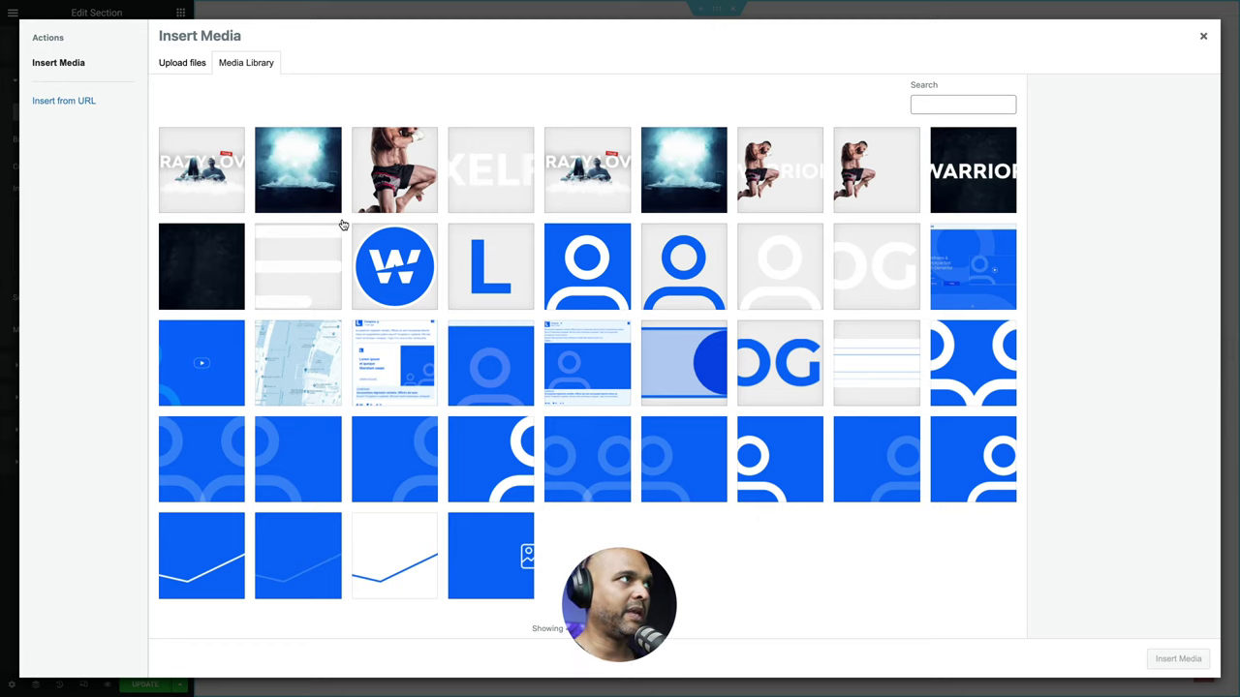
click(978, 188)
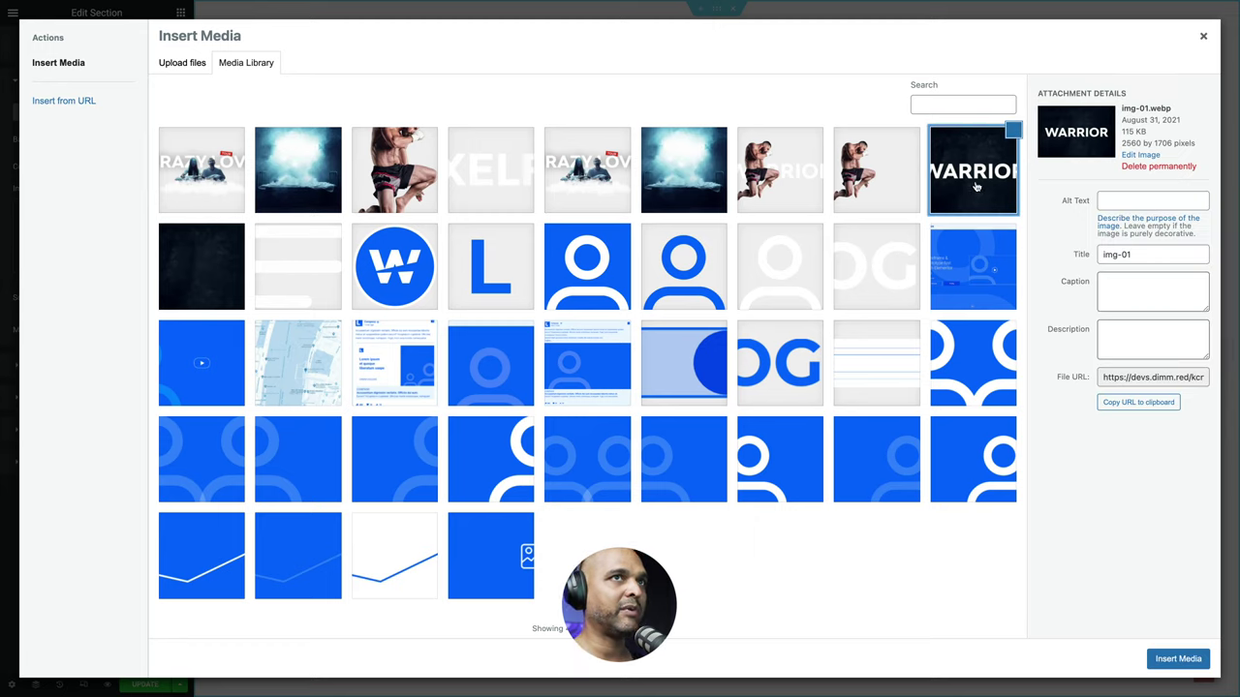
click(1173, 657)
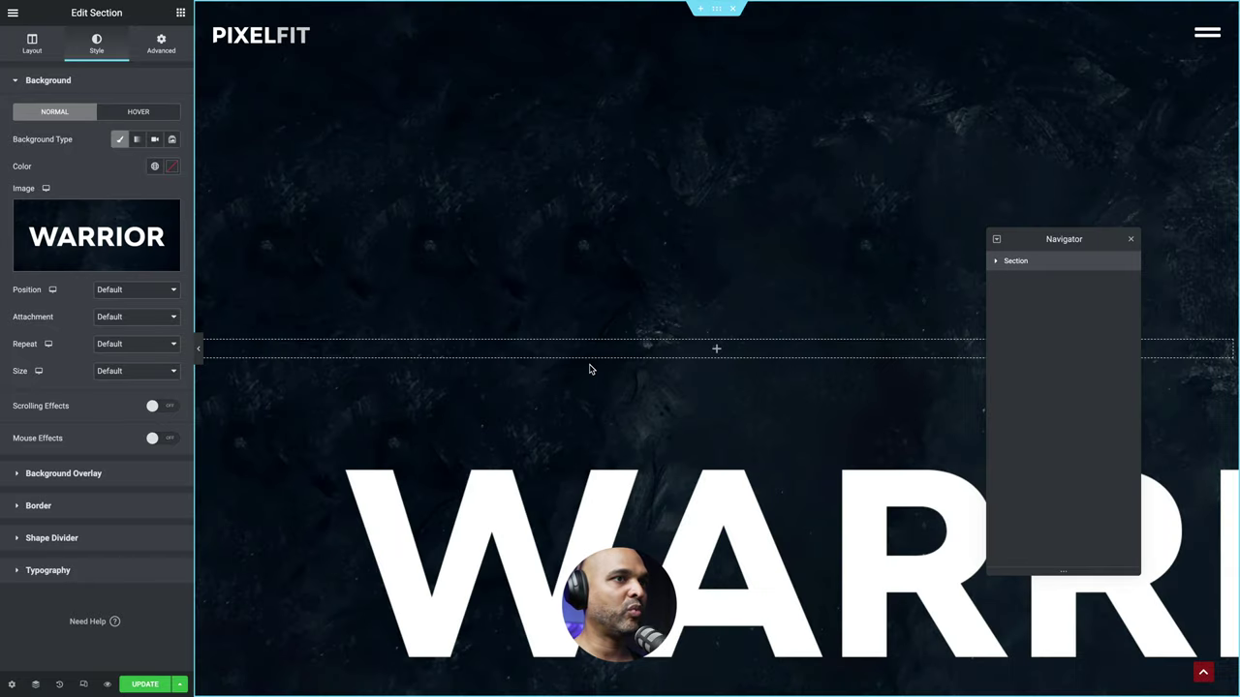
- Set the section's background image to No-repeat with its size set to Cover
click(112, 349)
click(115, 359)
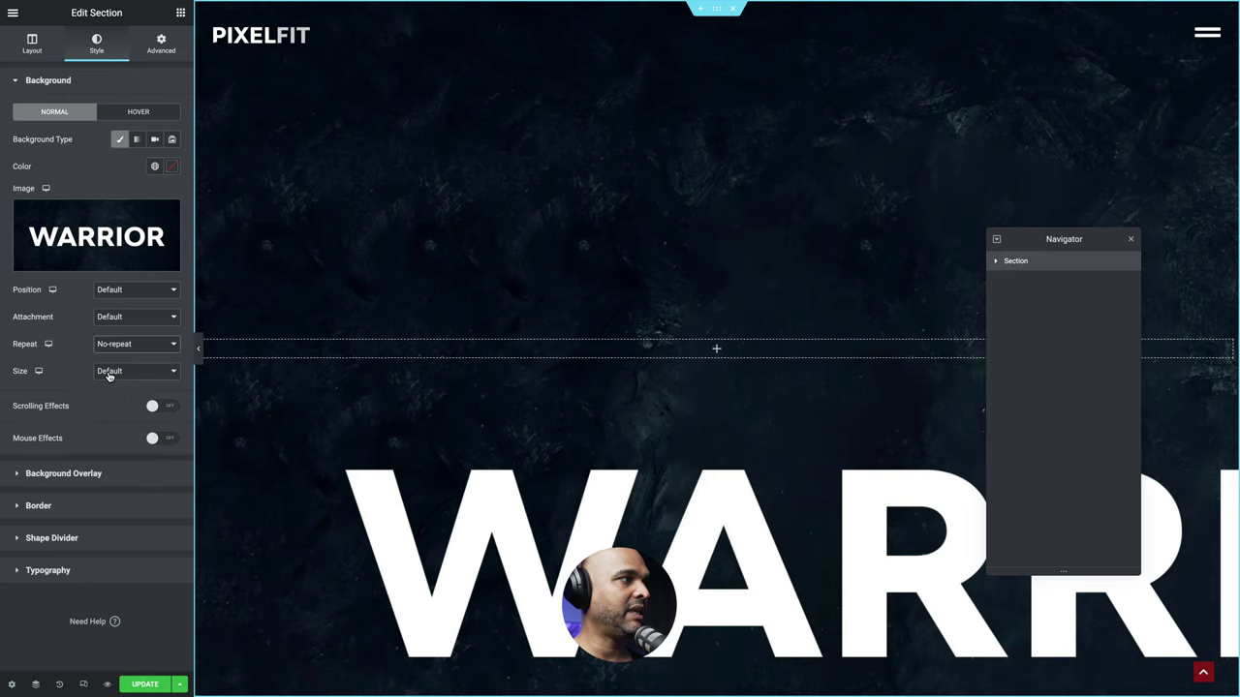
click(109, 372)
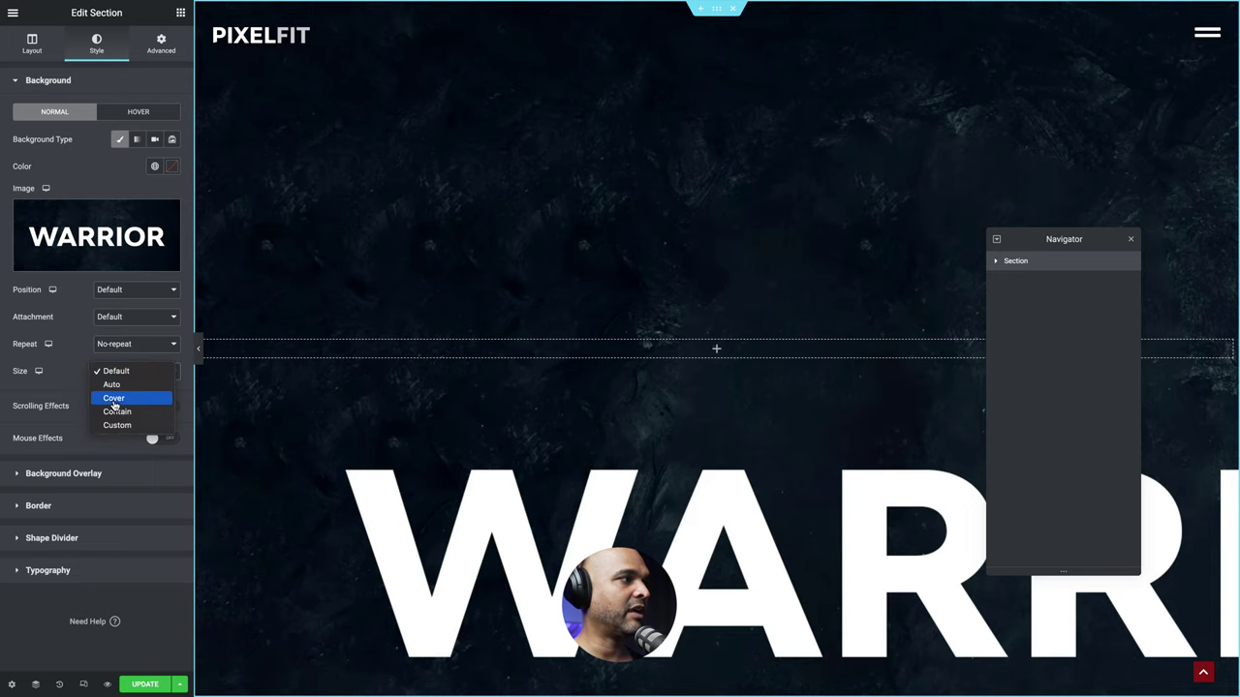
click(113, 403)
- Set the padding of the section and of its column to 0 on all sides
click(162, 49)
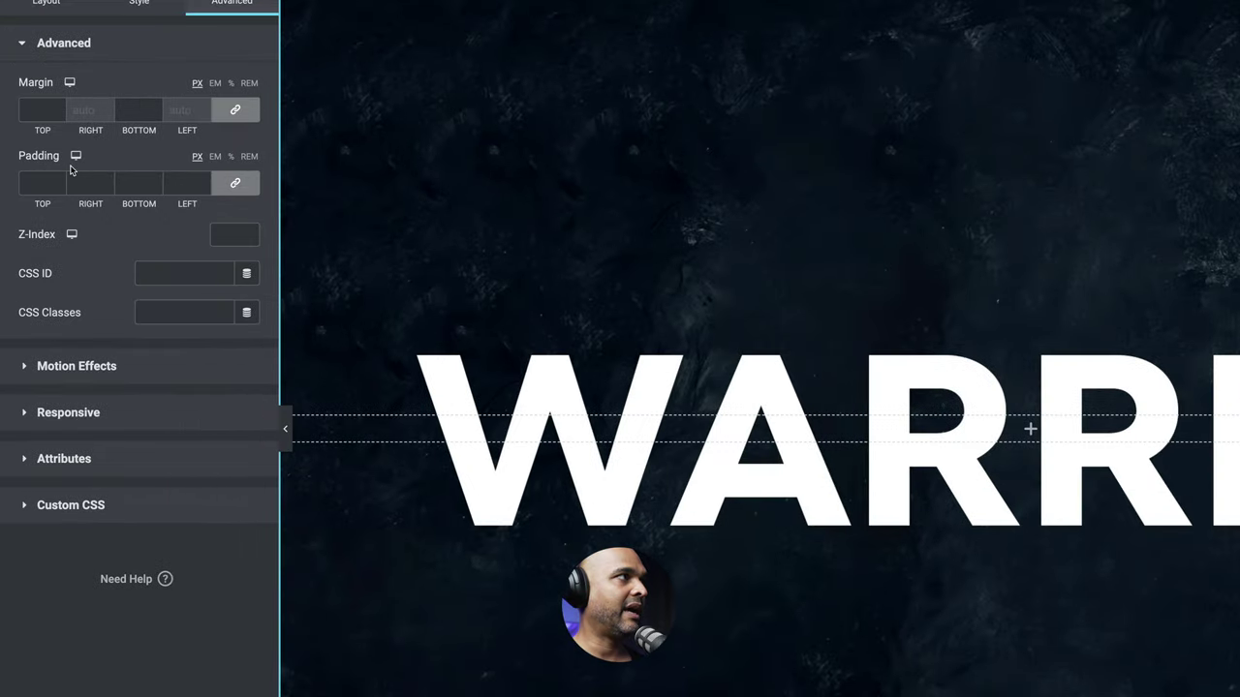
click(43, 183)
text(0)
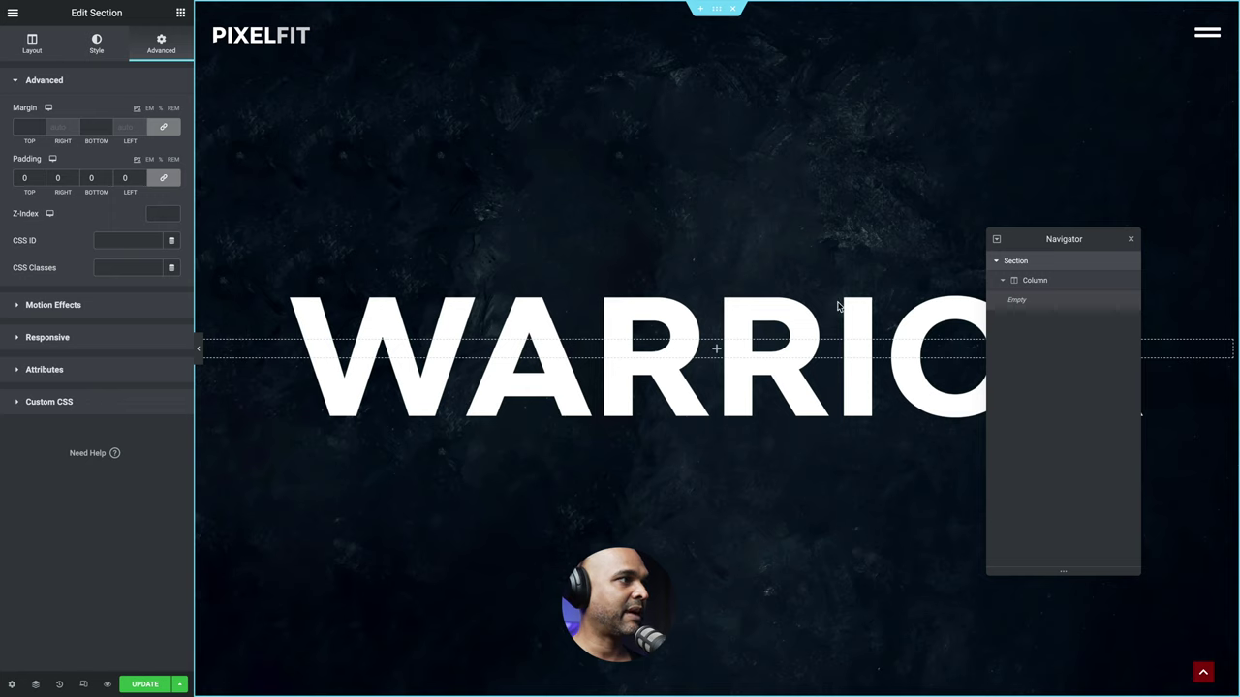
click(1037, 284)
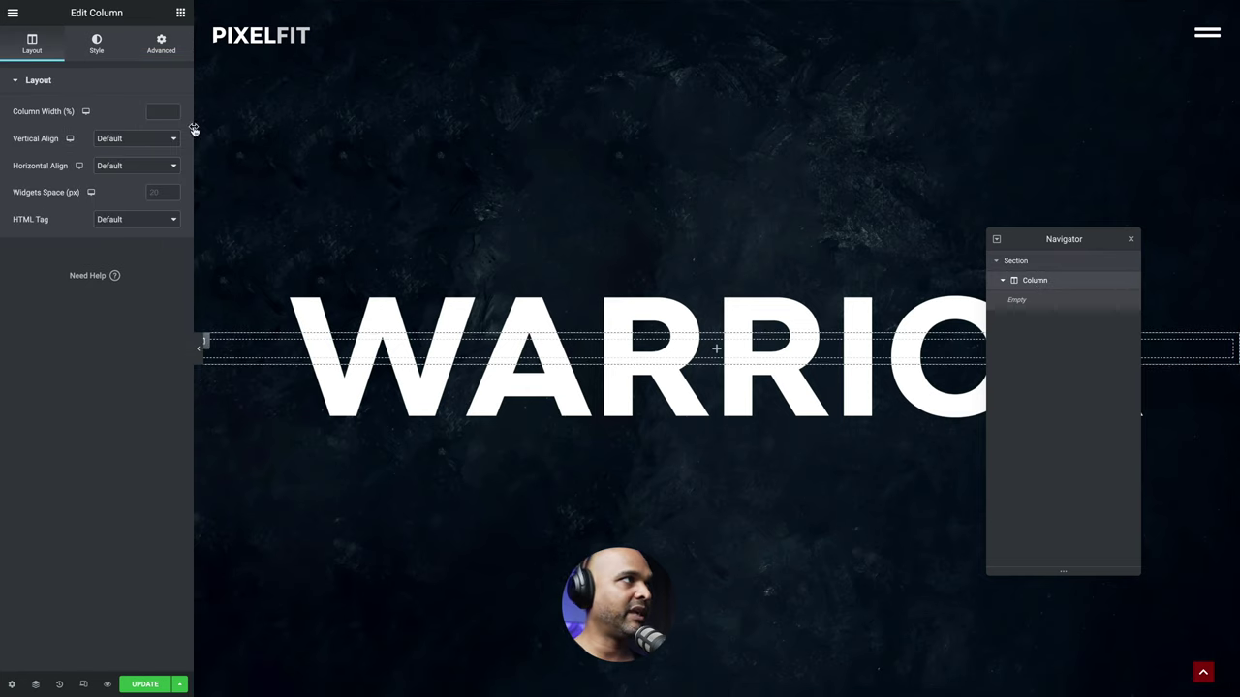
click(158, 51)
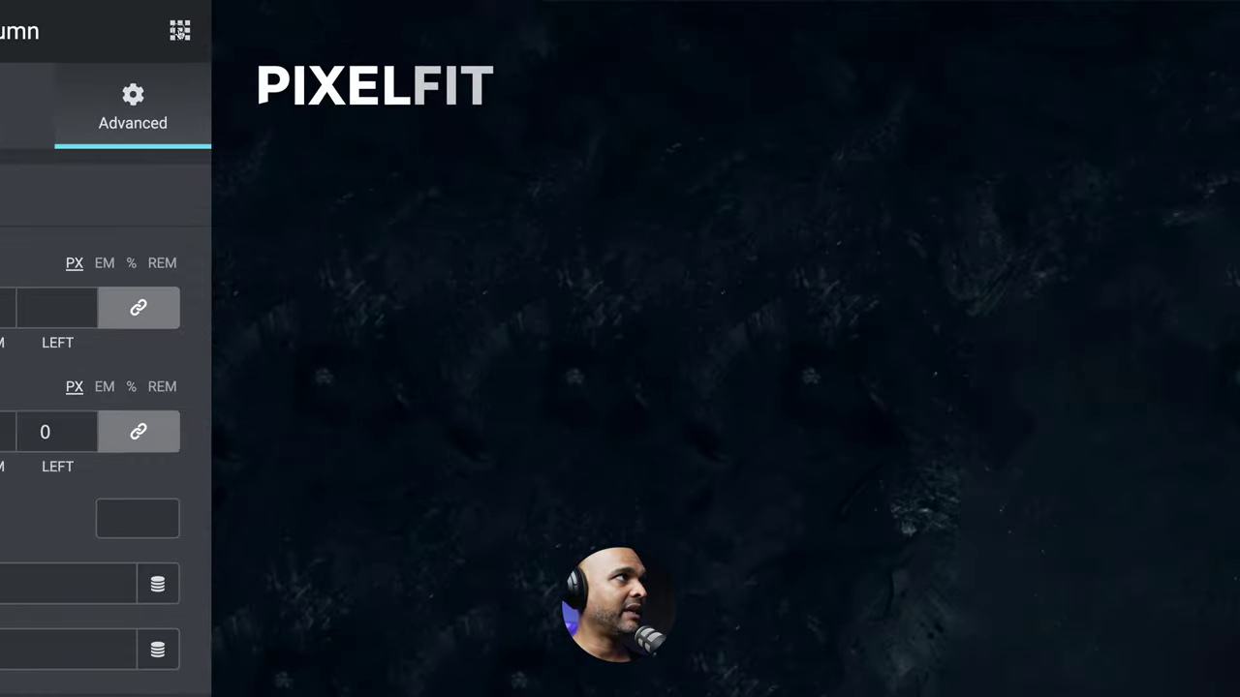
- Add an Inner Section inside the column and set its content width to Full Width
click(181, 14)
drag(50, 134, 397, 361)
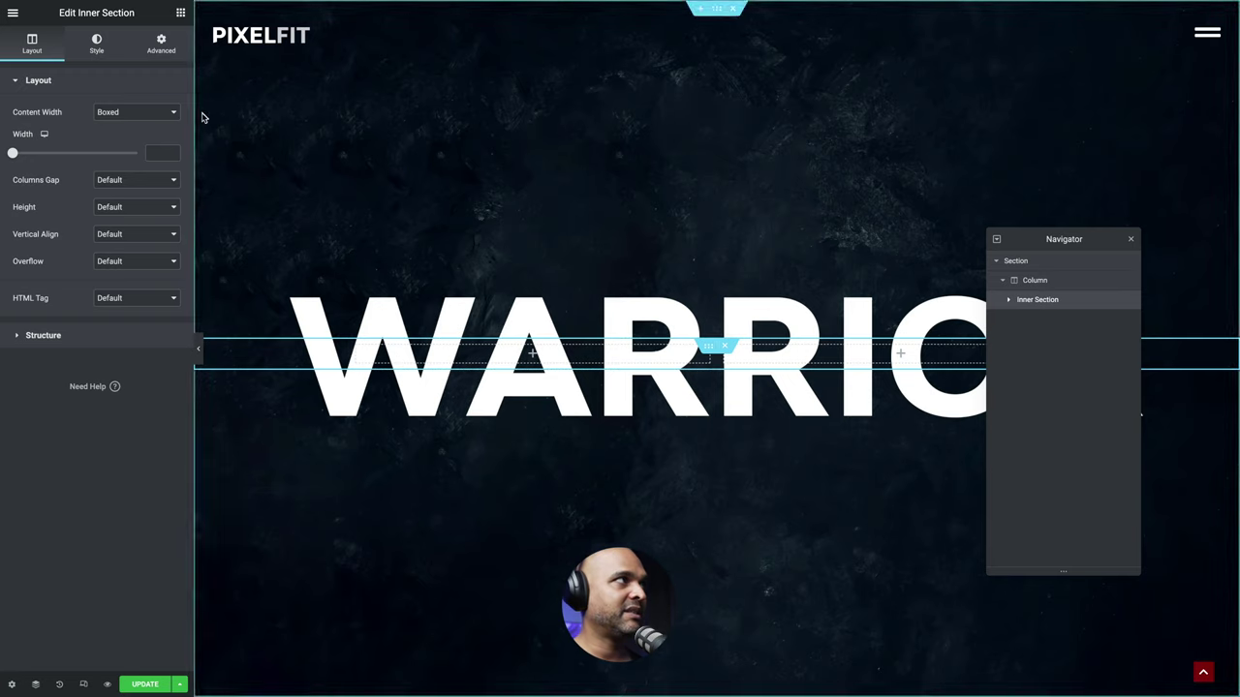
click(118, 113)
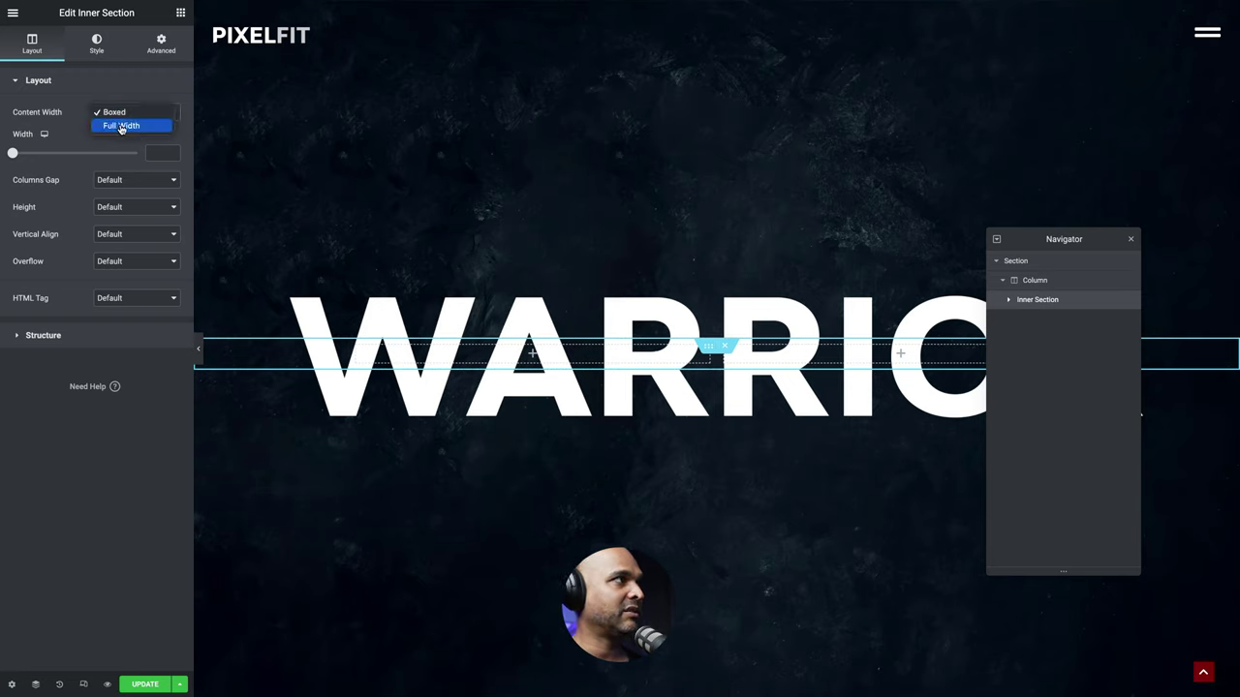
click(106, 134)
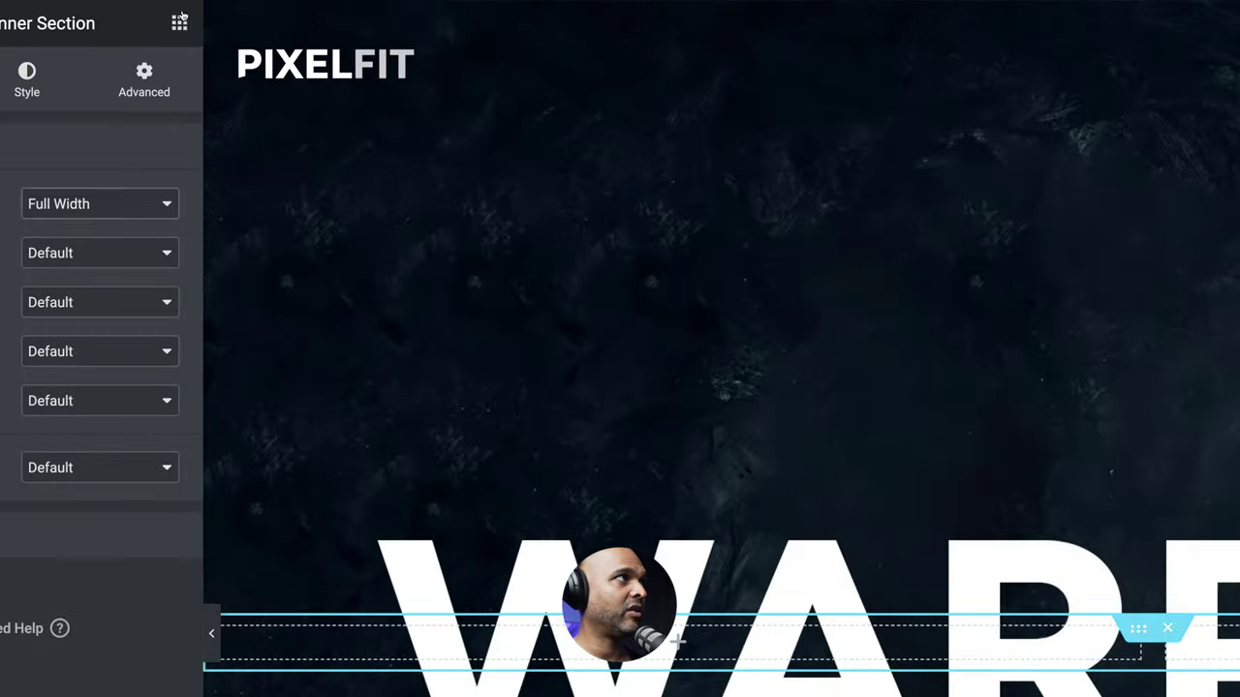
- Add an Image widget to the inner section's first column and insert the fighter image img-04.webp from the media library
click(181, 13)
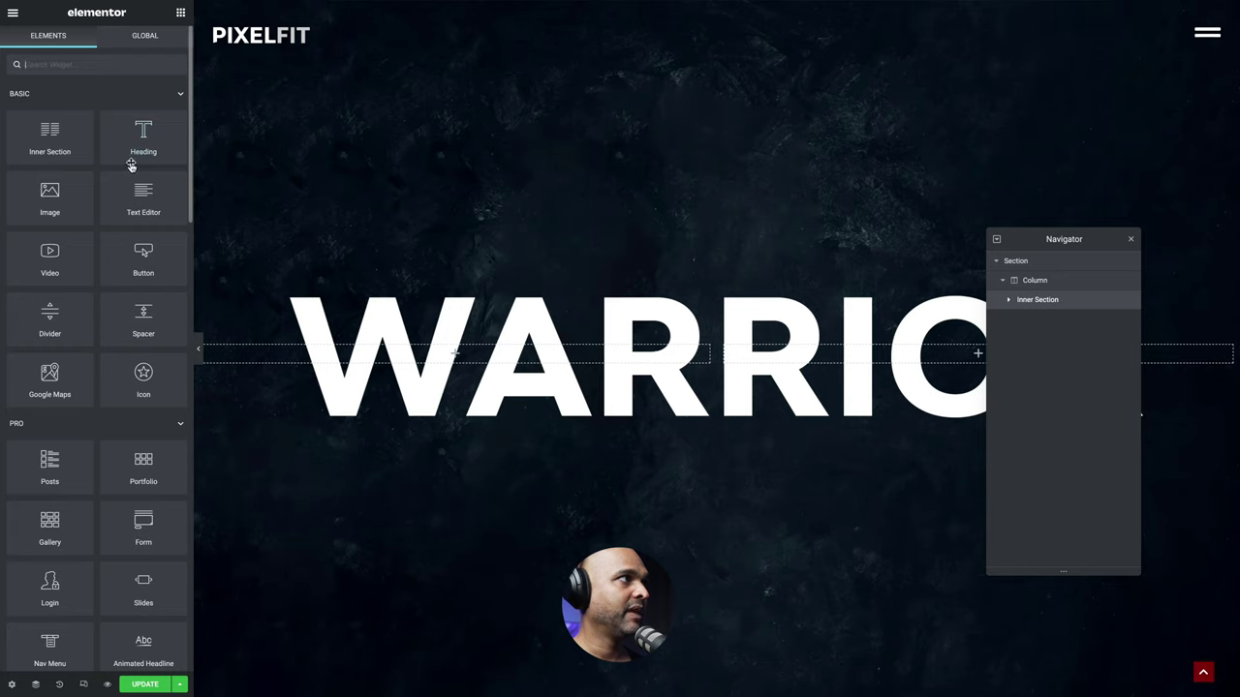
drag(49, 192, 354, 358)
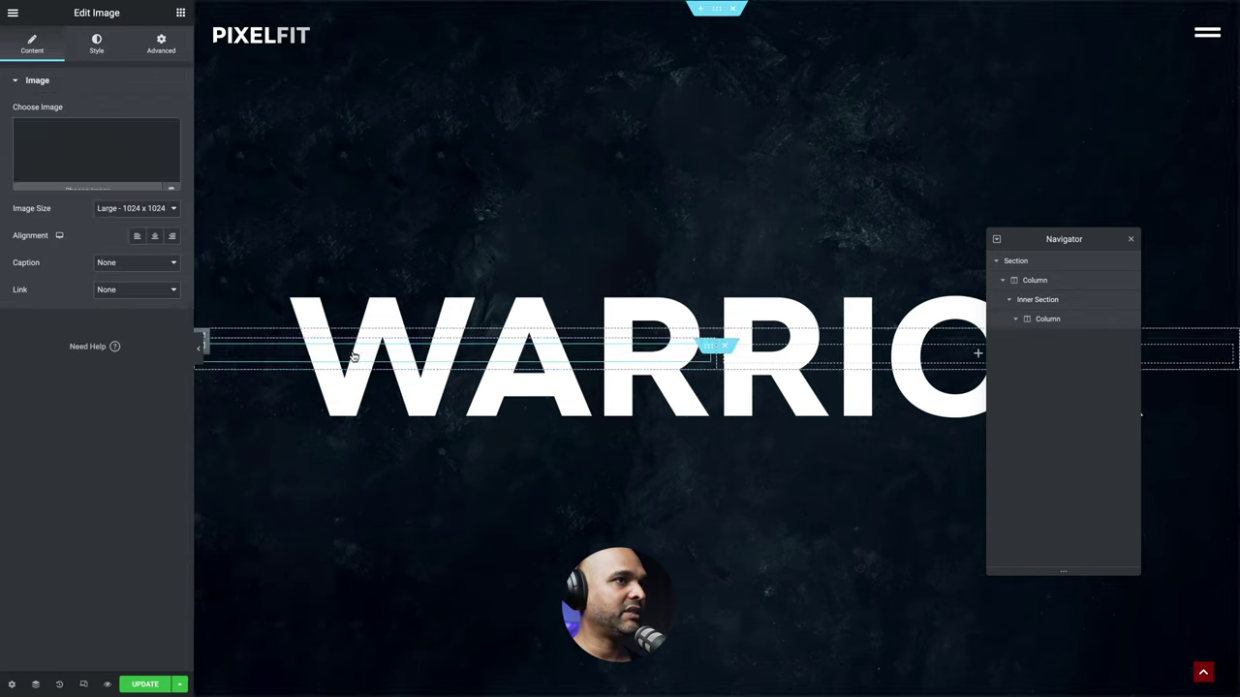
click(107, 141)
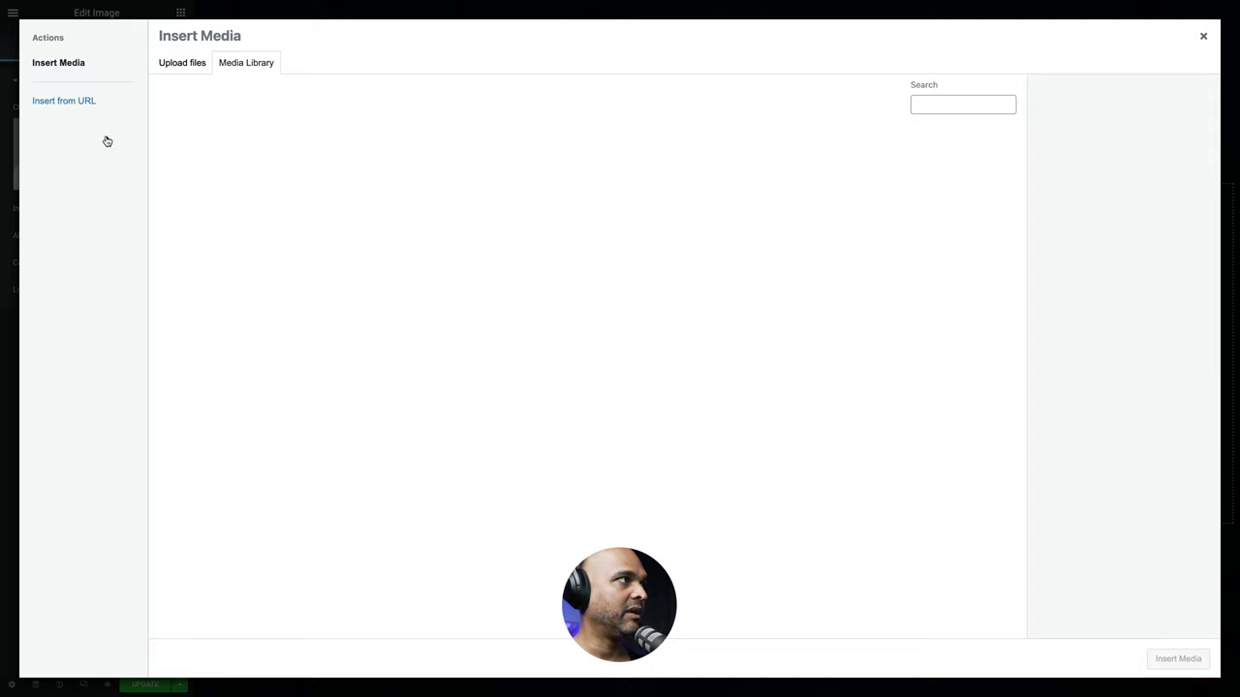
click(393, 189)
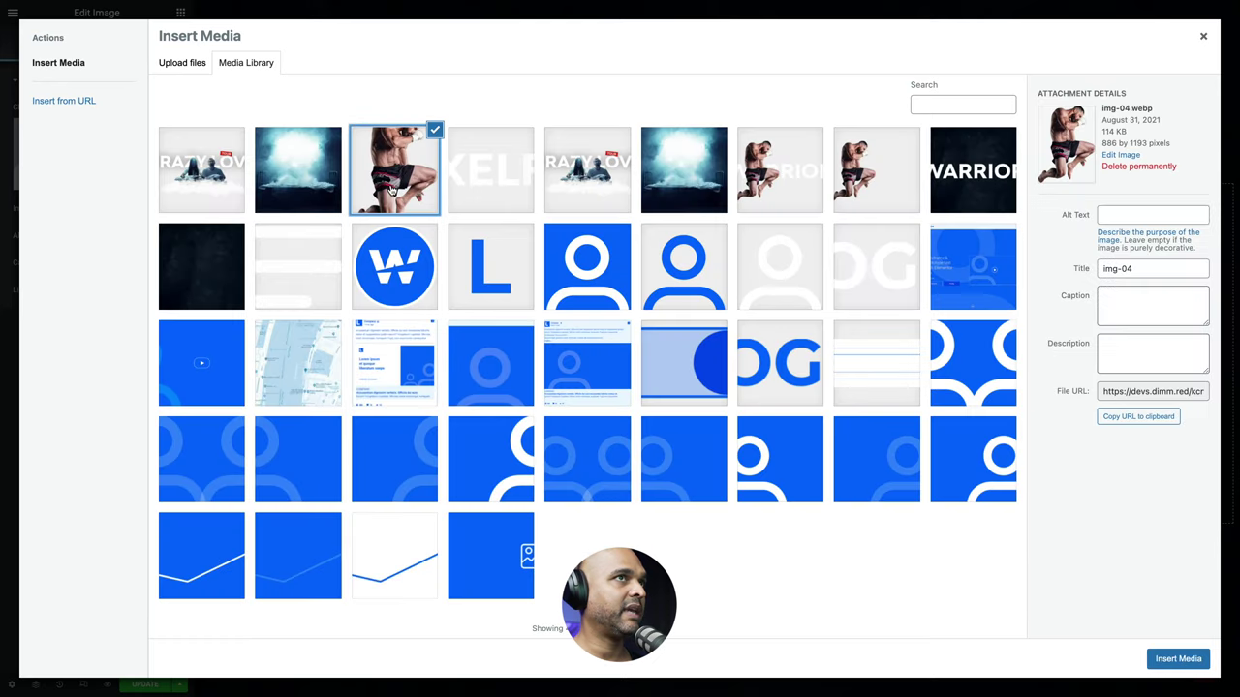
click(1168, 661)
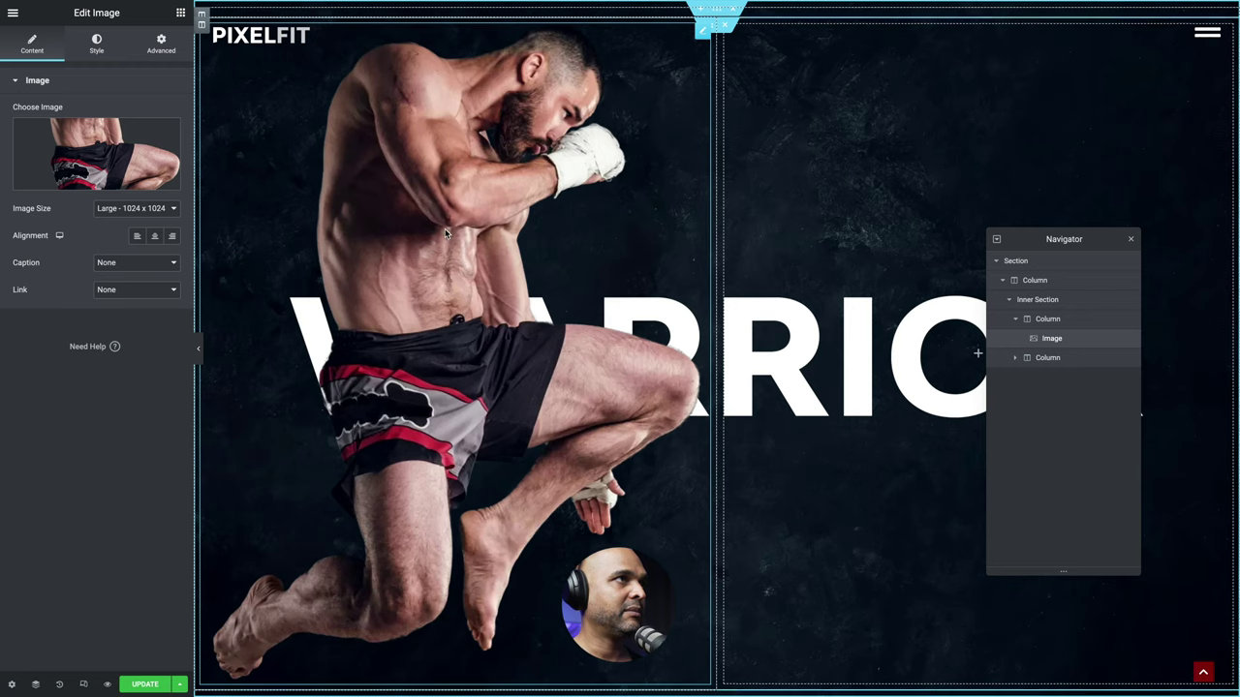
- Set the fighter image's width to 60%
click(97, 46)
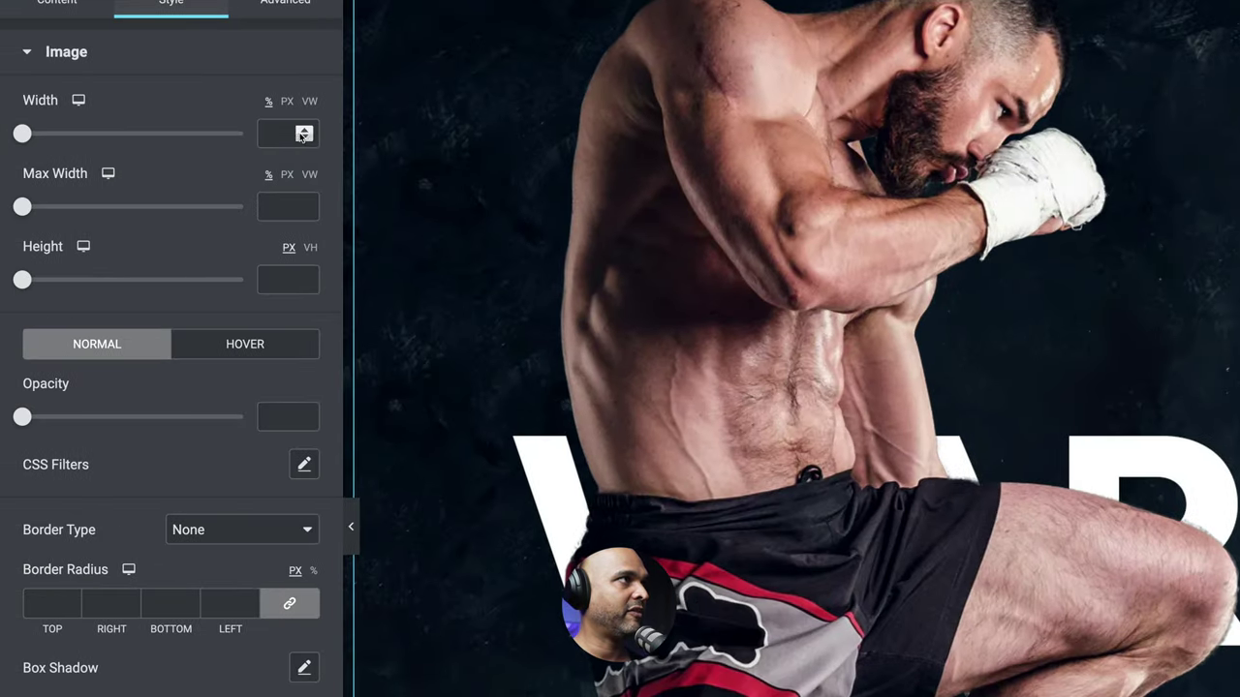
click(286, 135)
text(60)
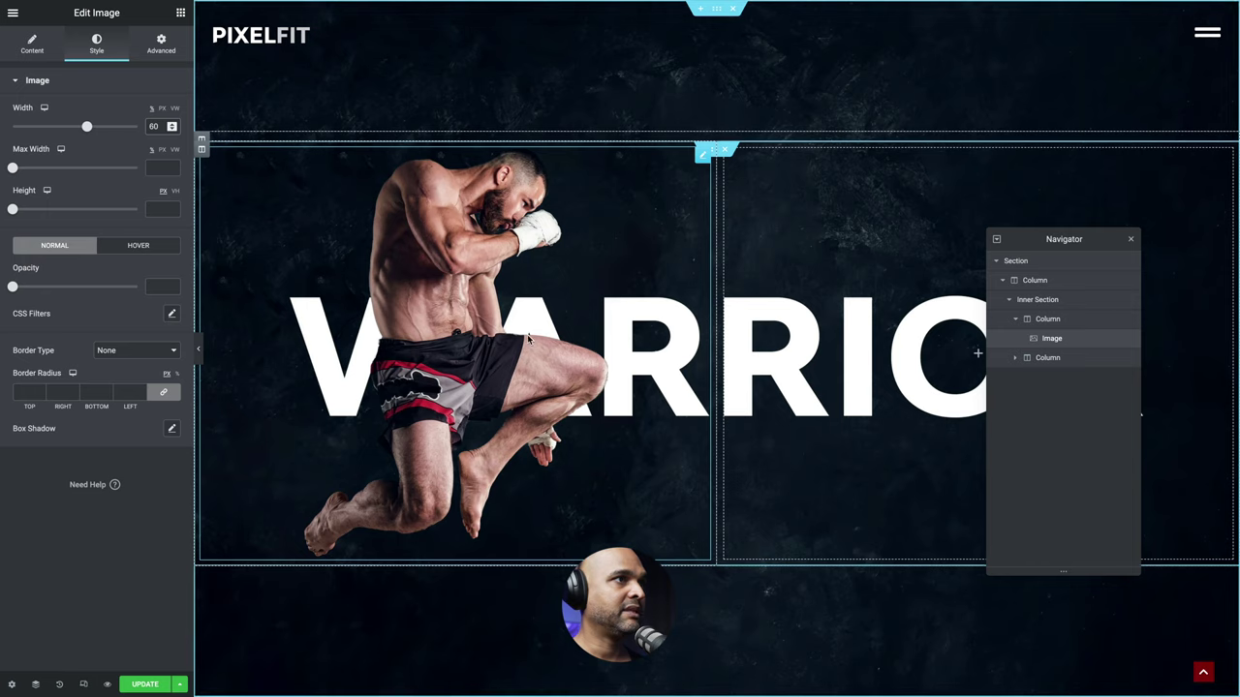
- Set the vertical alignment of the inner section's second column to Middle
click(1044, 360)
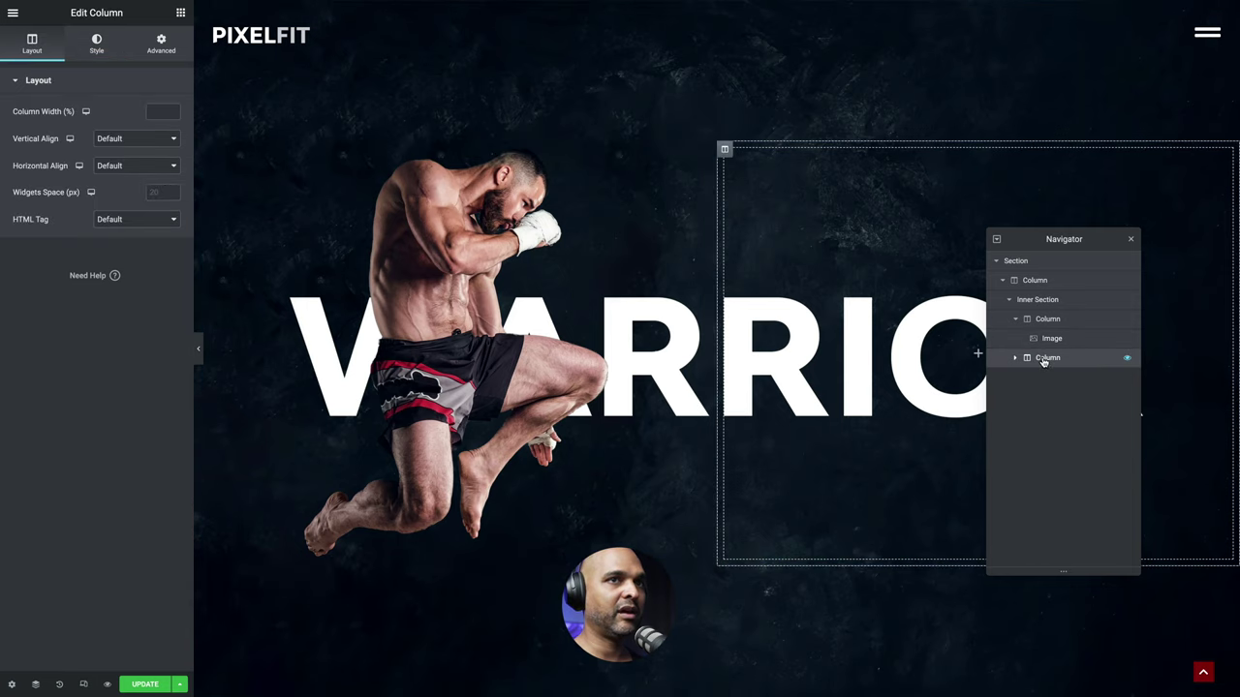
click(107, 143)
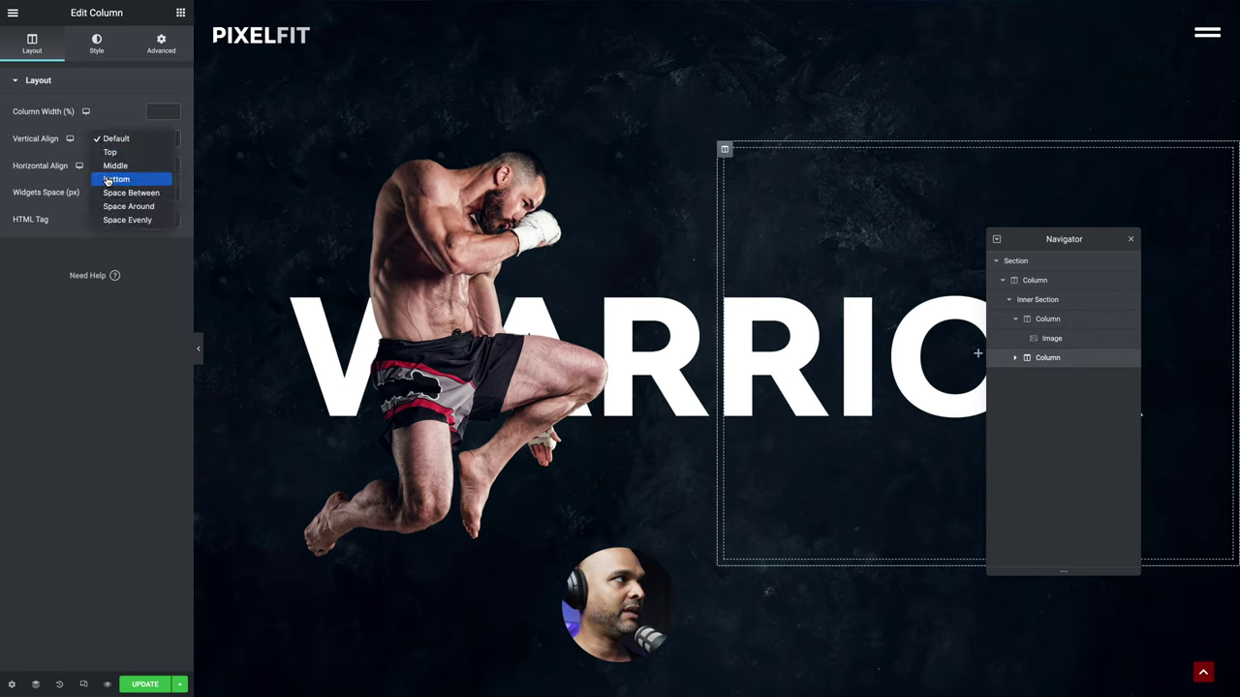
click(109, 166)
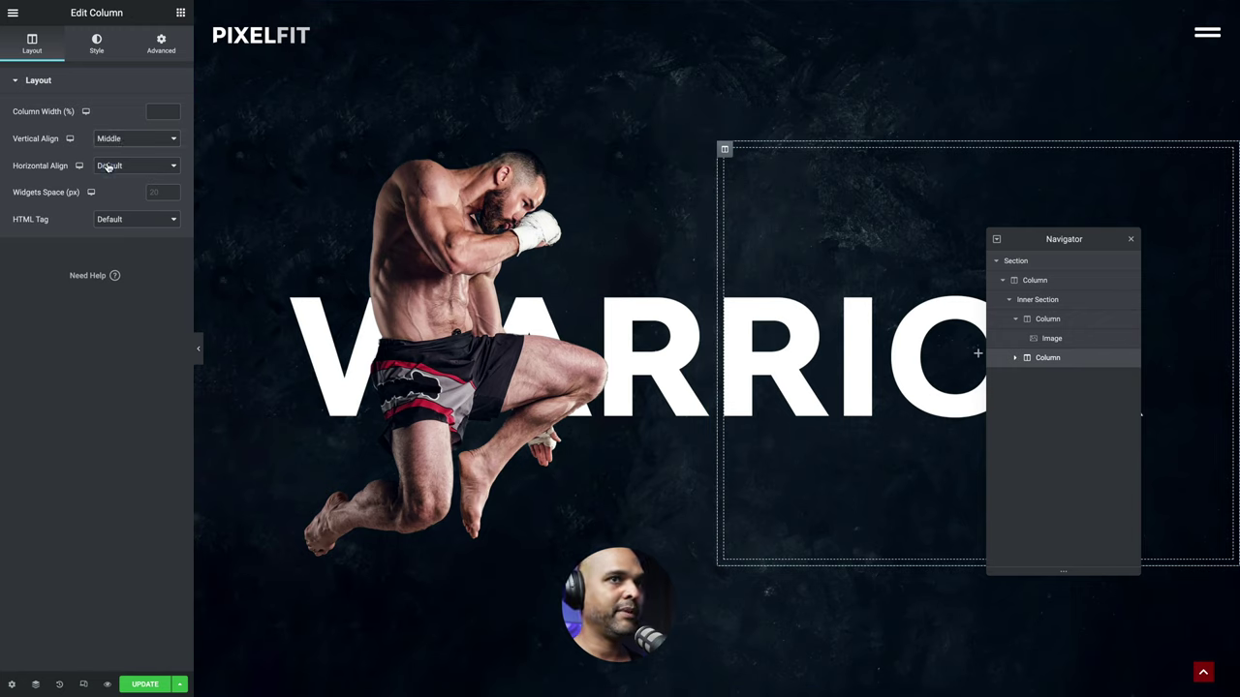
- Add a Button widget to the inner section's second column and set its text to START NOW
click(181, 12)
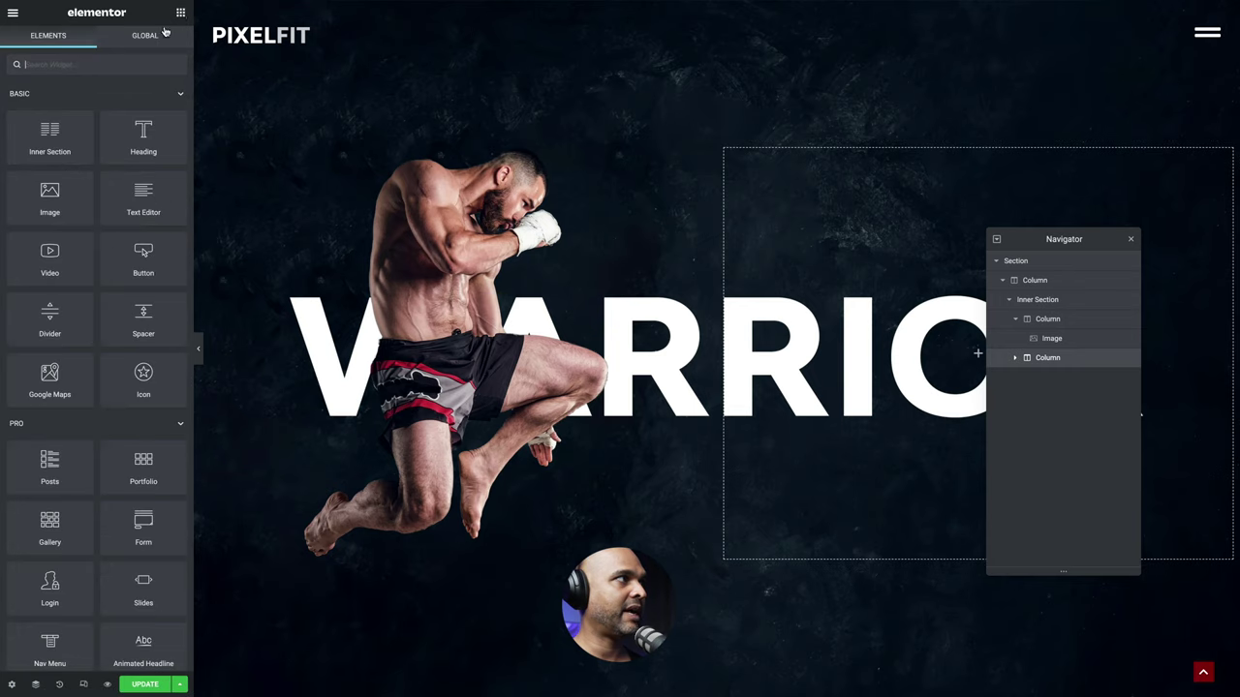
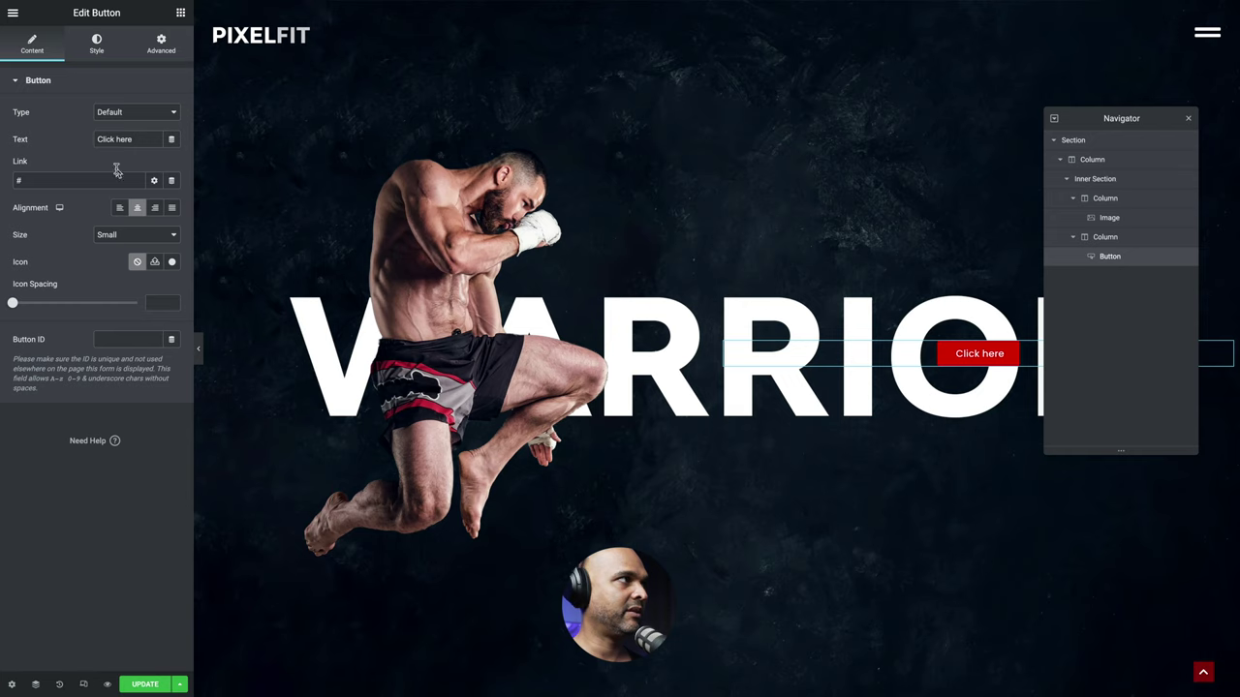
triple_click(116, 140)
text(START NOW)
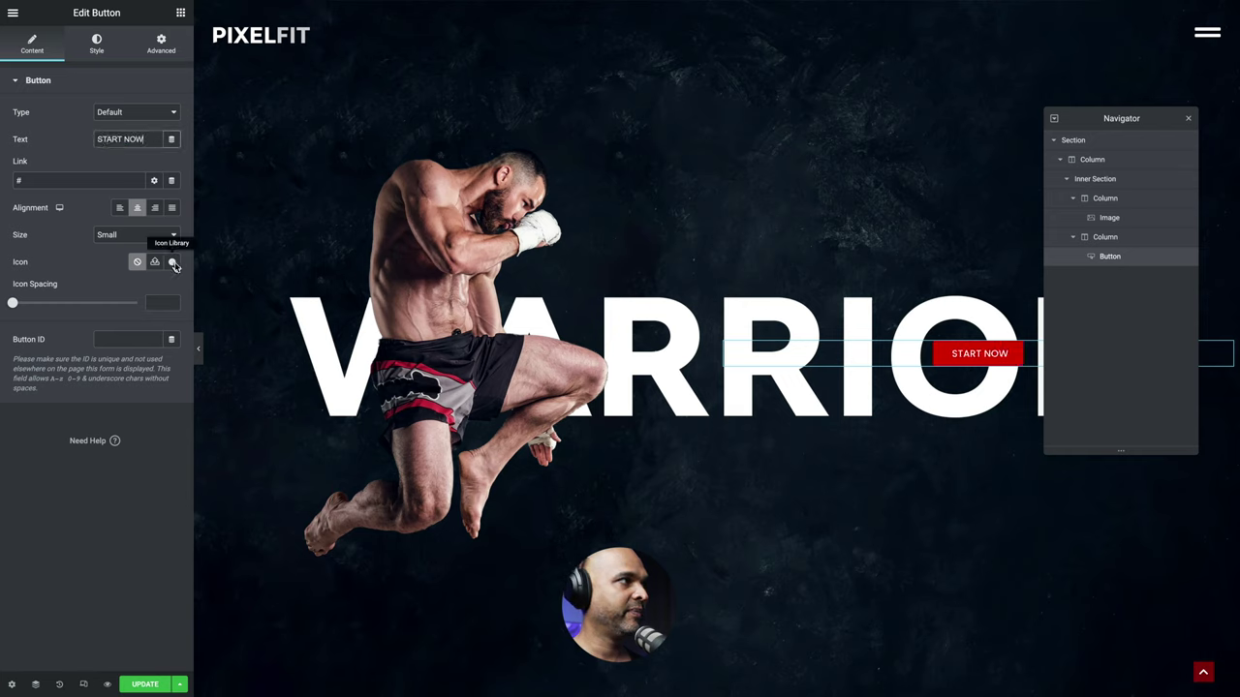
- Search the icon library for a ticket and give the button the Ticket alt icon
click(172, 263)
click(507, 151)
text(ticke)
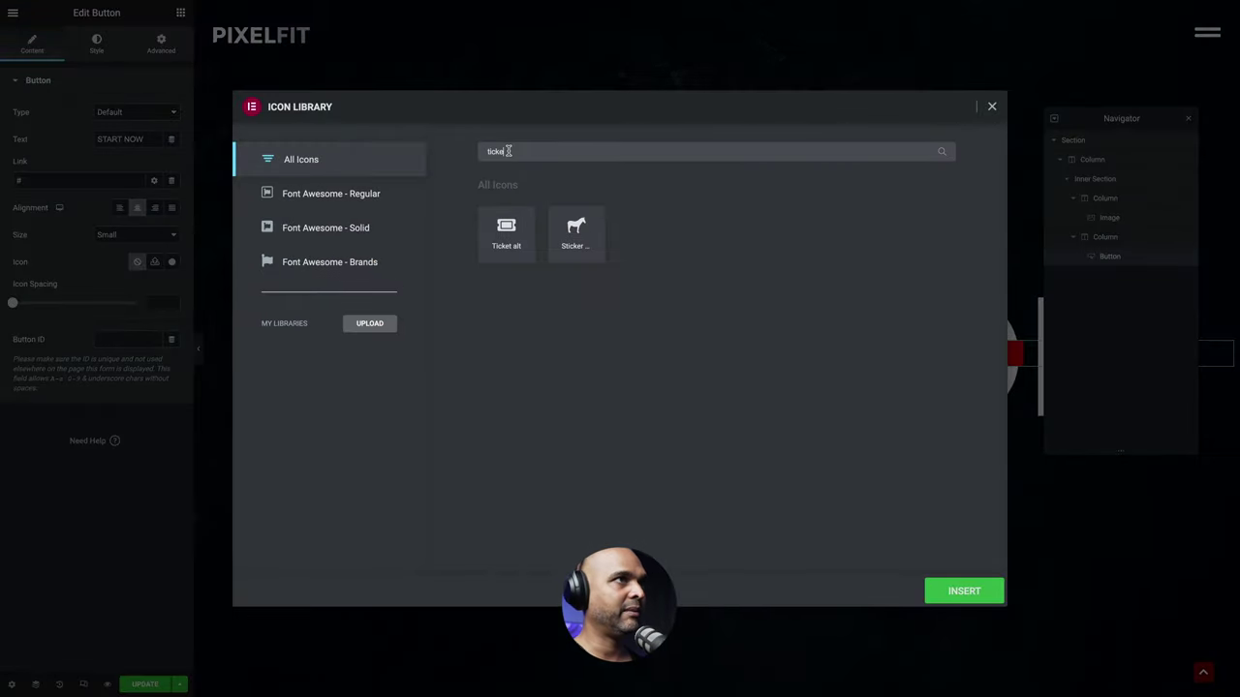
click(504, 236)
click(964, 592)
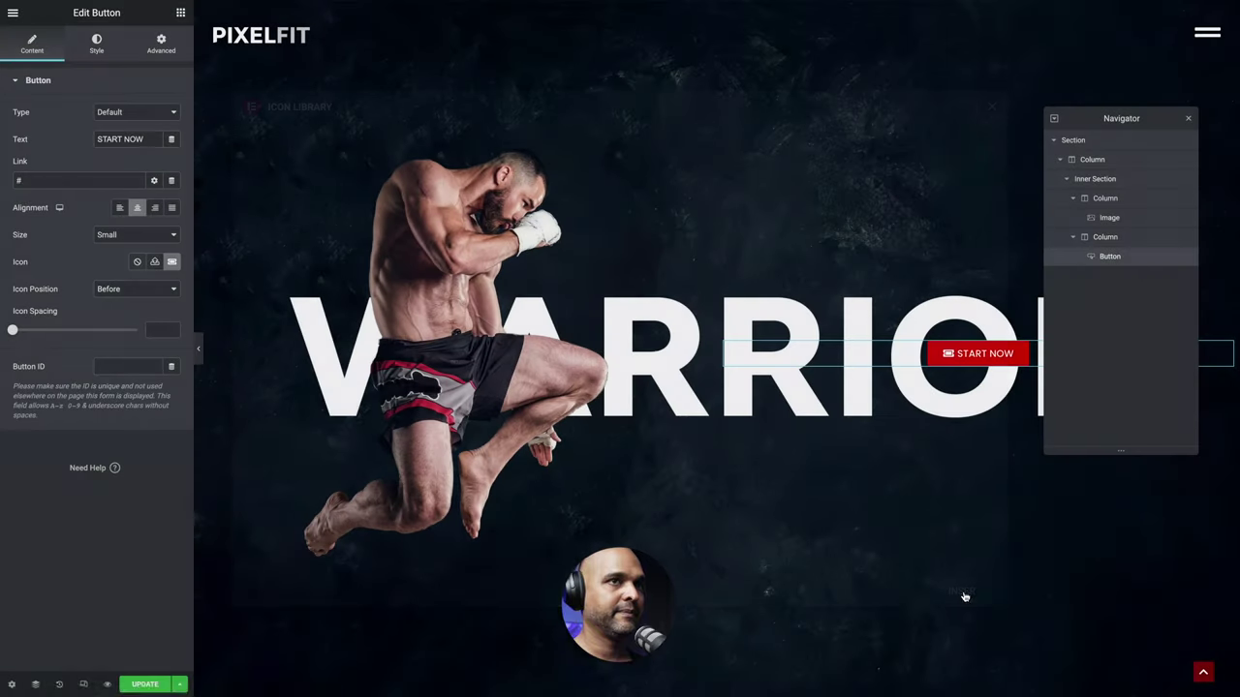
- Place the button's icon after the text with an icon spacing of 12
click(116, 289)
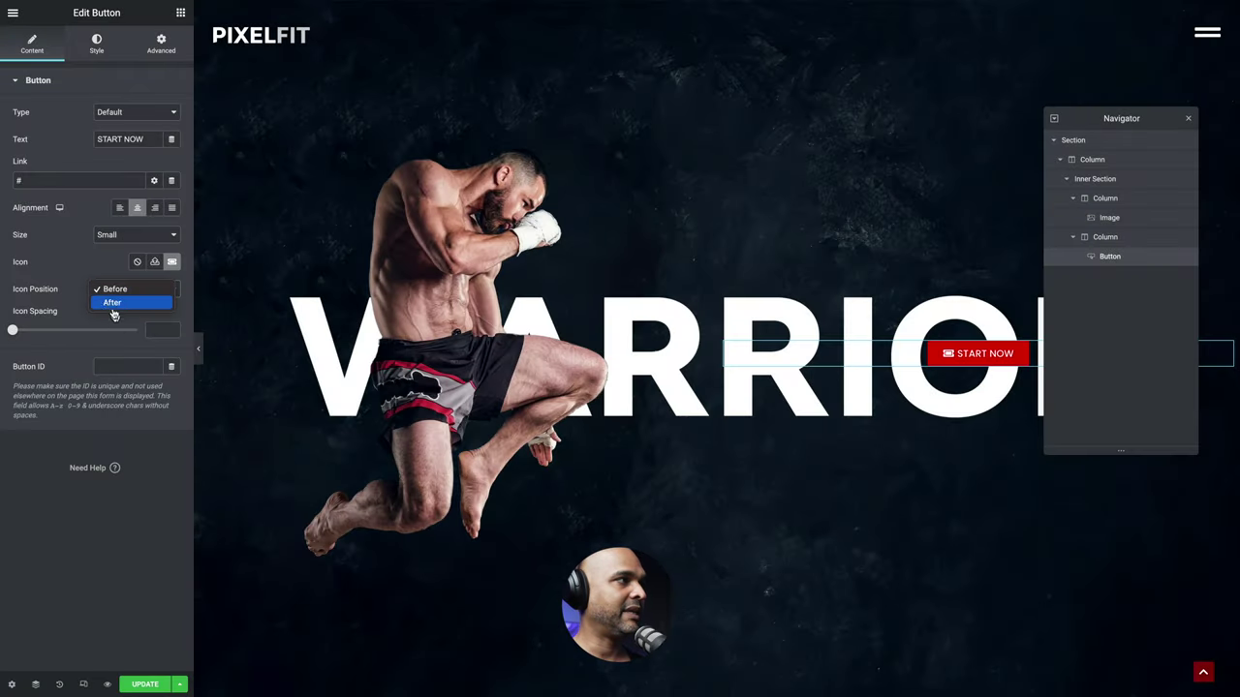
click(112, 303)
click(150, 329)
text(12)
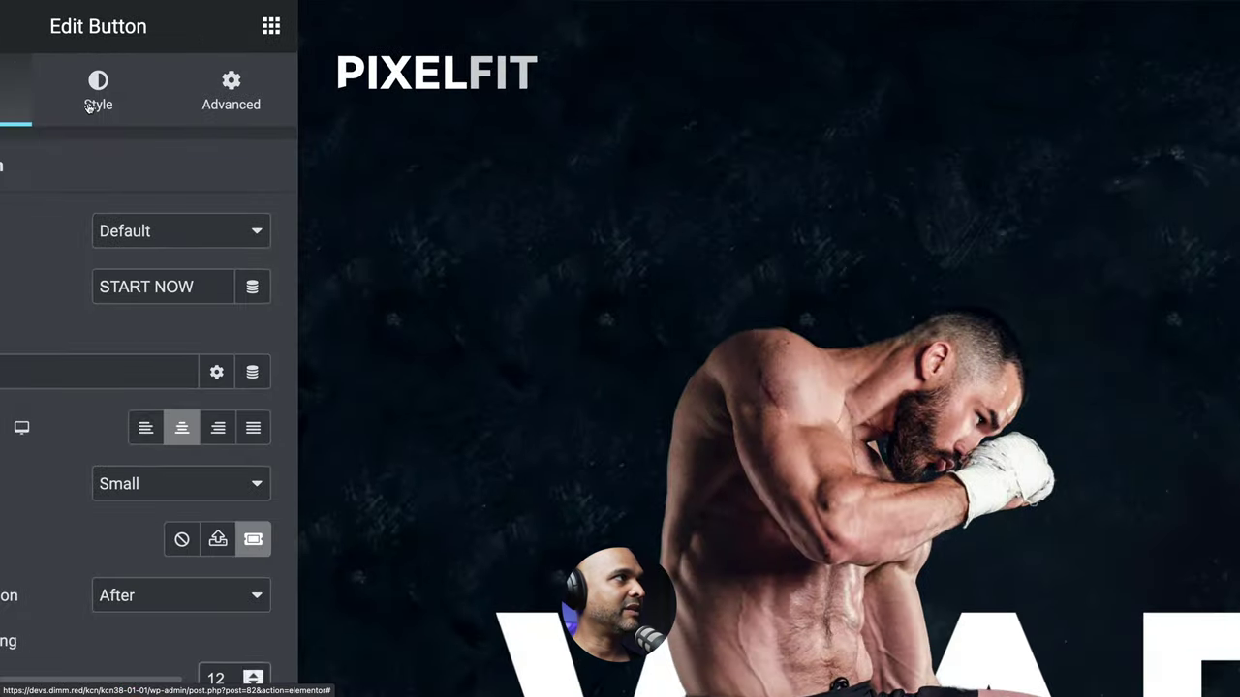
- Set the button's normal text color to white
click(93, 52)
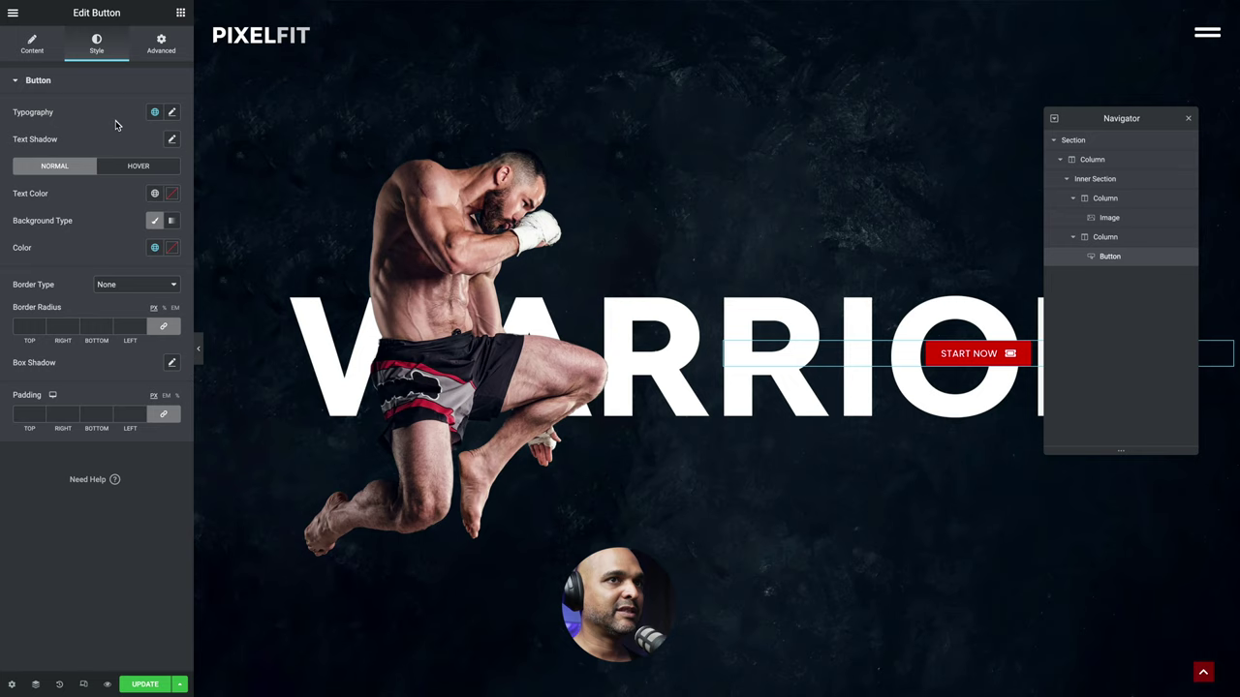
click(171, 198)
drag(92, 275, 53, 211)
click(90, 194)
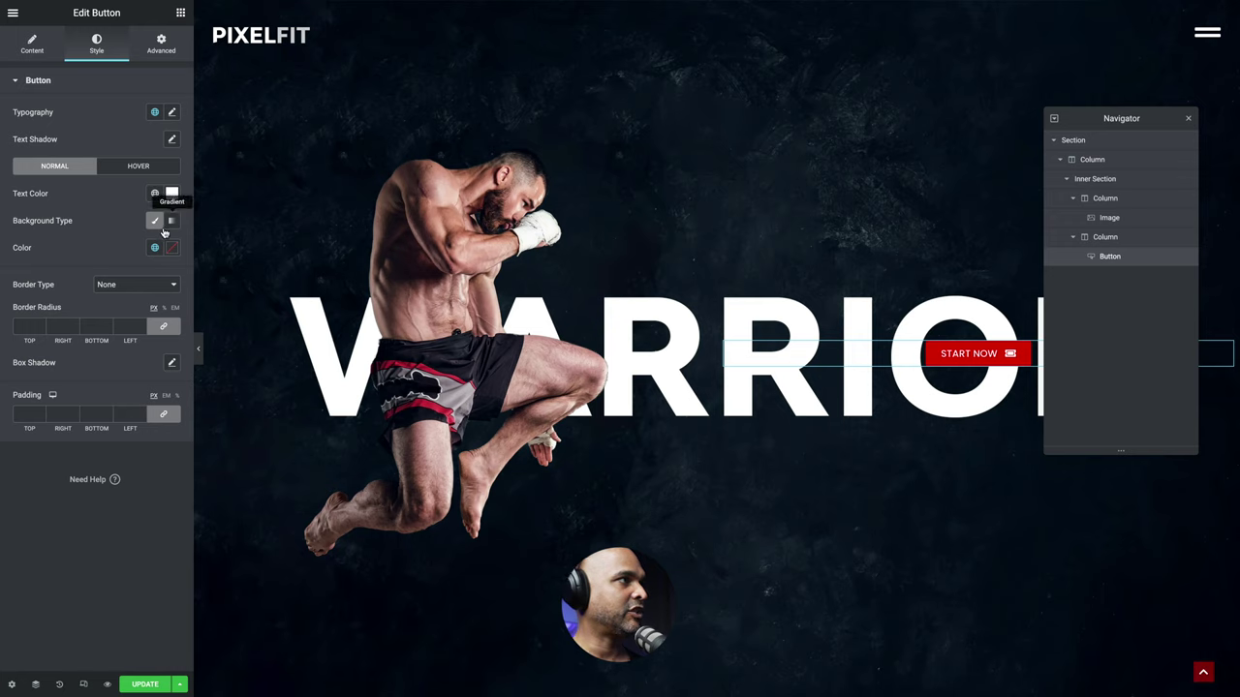
- Try a muted custom red for the button's background, then assign the global Accent color to it
click(171, 249)
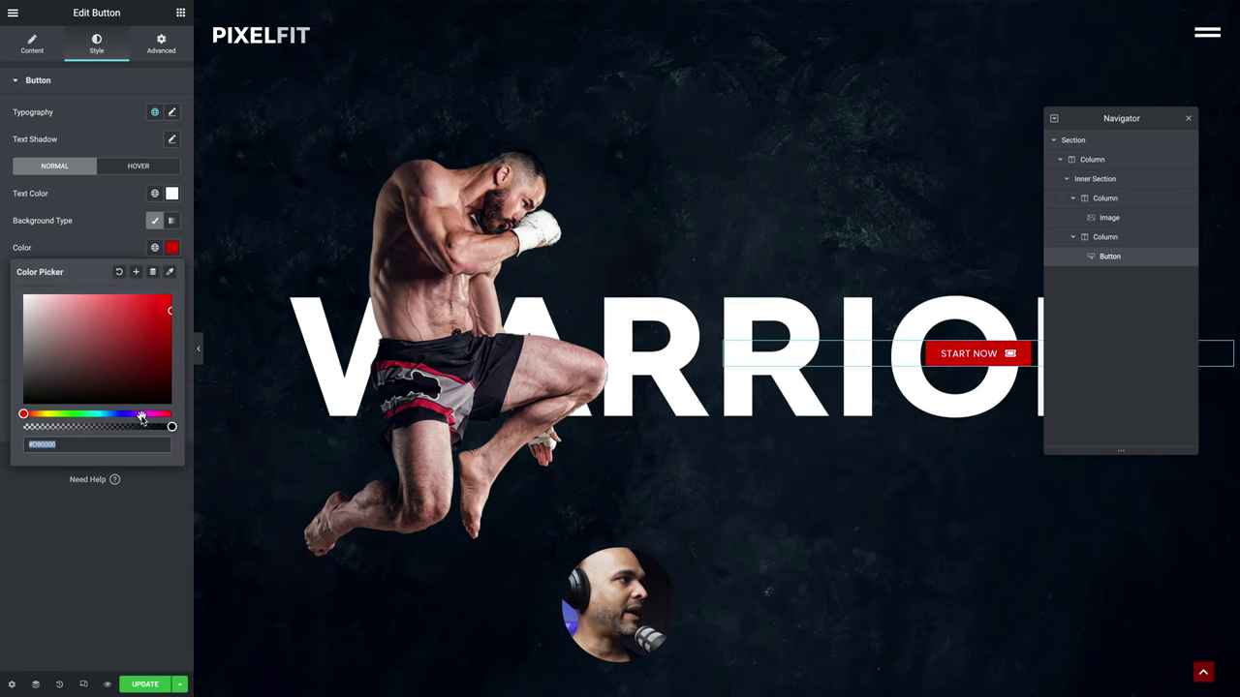
mouse_move(114, 337)
mouse_down()
mouse_move(146, 362)
mouse_move(86, 341)
mouse_up()
click(151, 250)
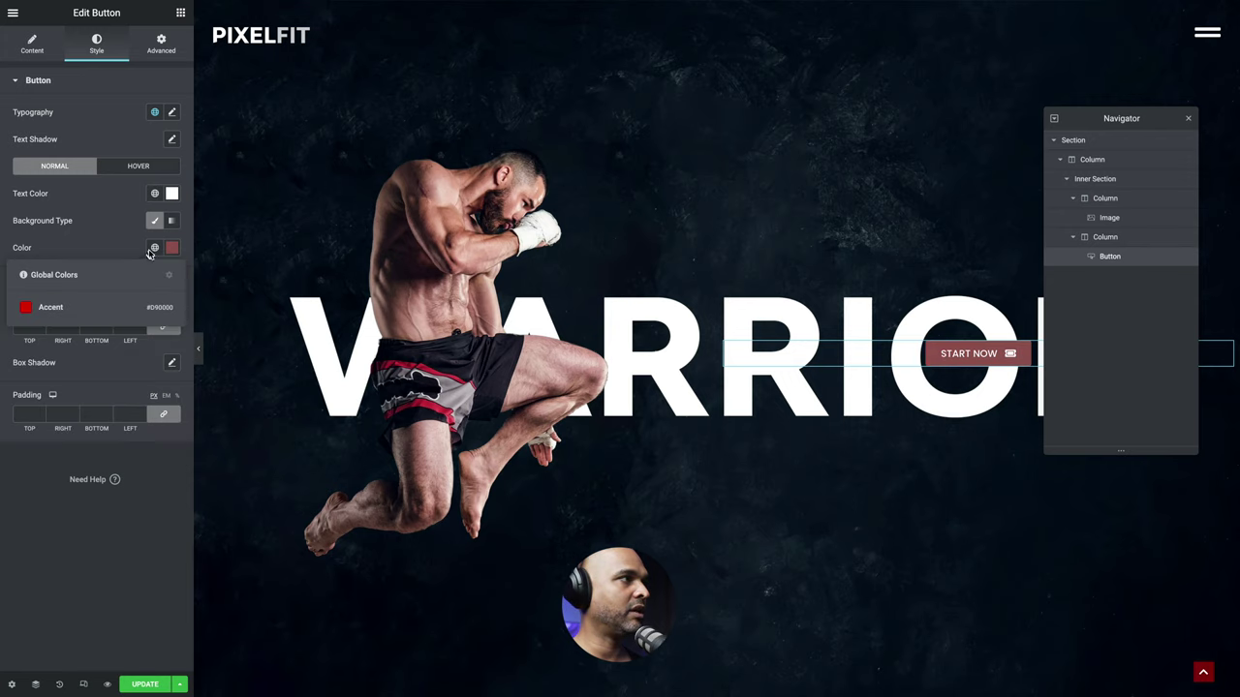
click(52, 306)
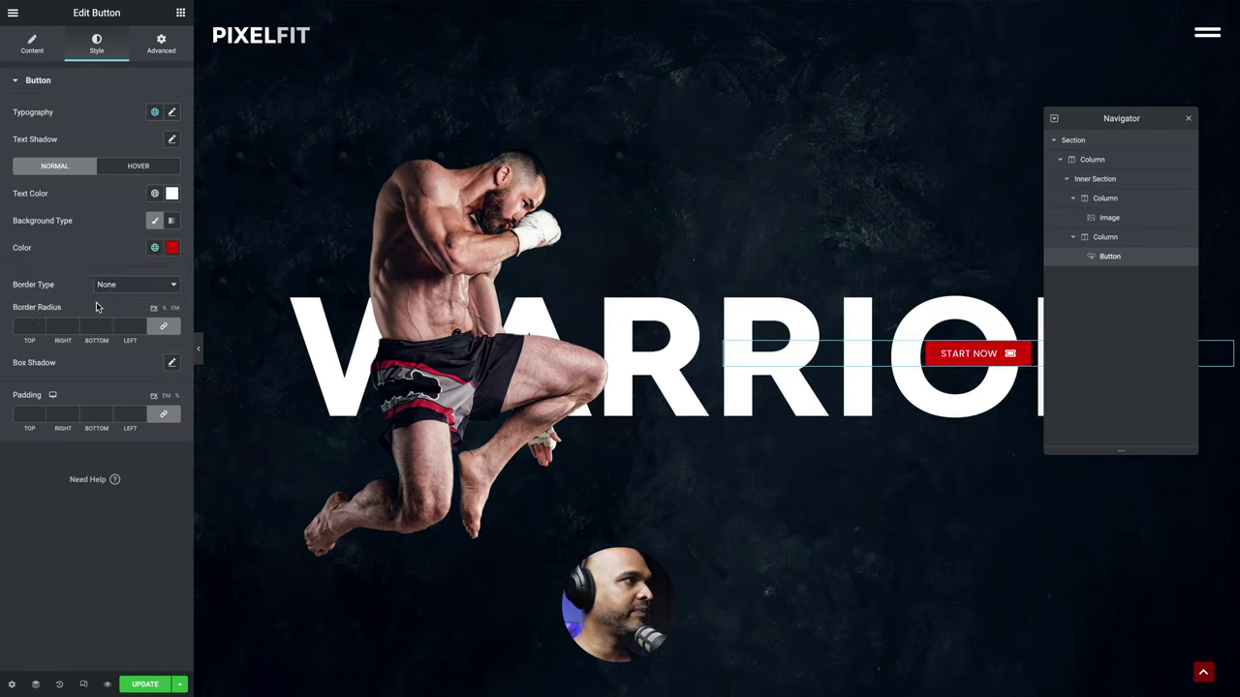
- Give the button a Solid border 1 px wide on all sides in the global Accent color
click(110, 285)
click(106, 295)
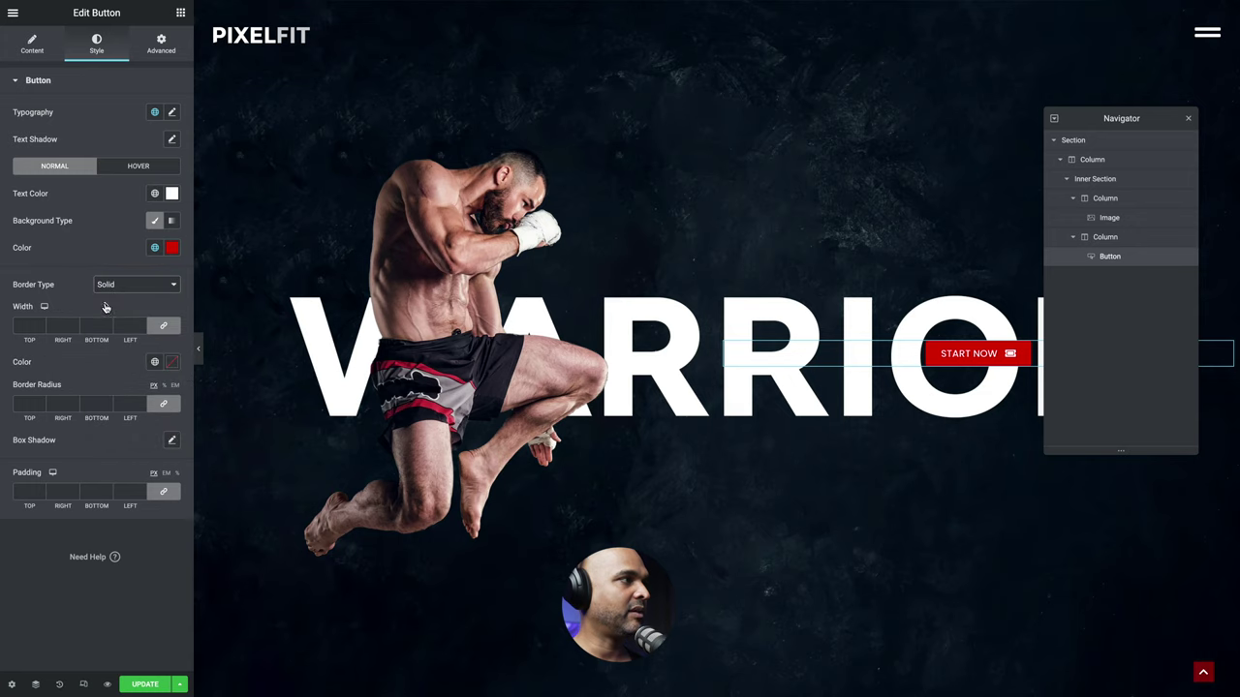
click(74, 323)
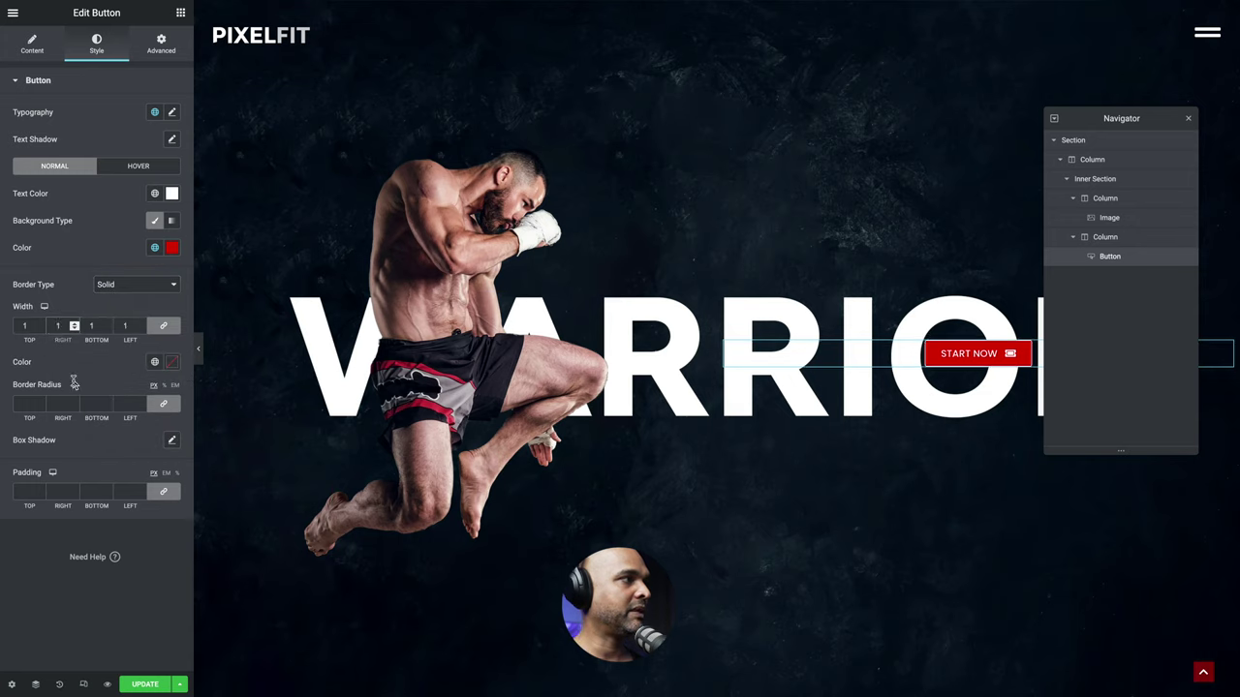
click(155, 362)
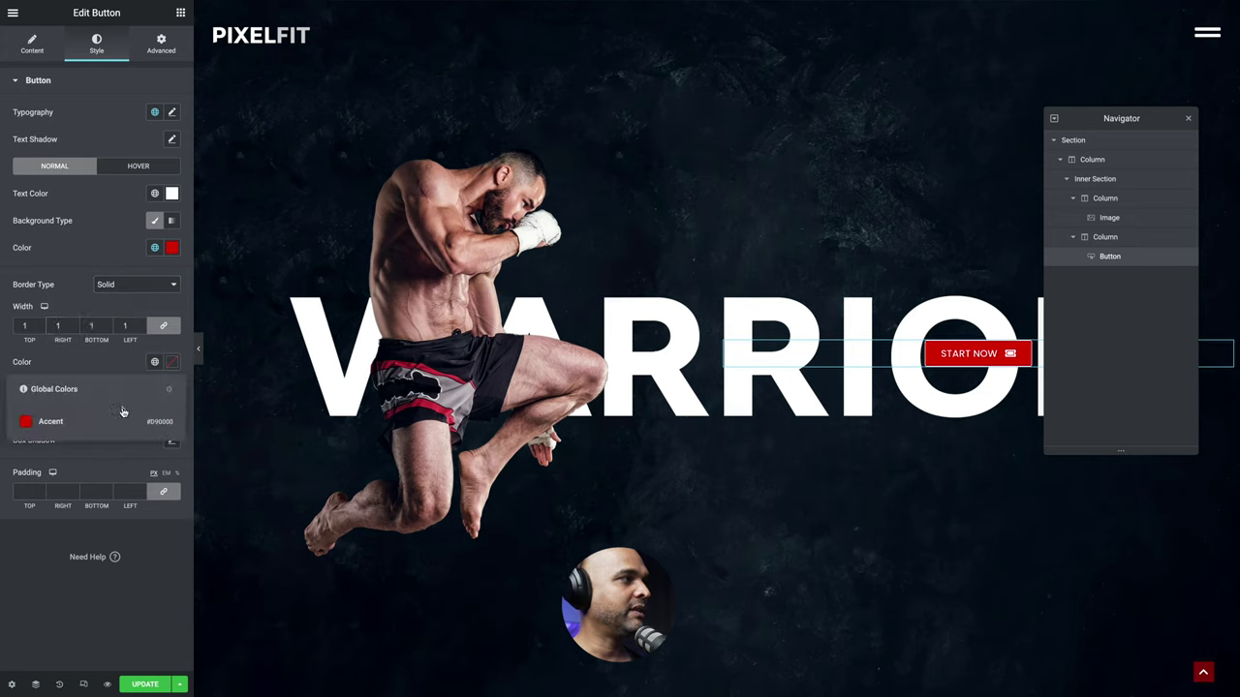
click(64, 428)
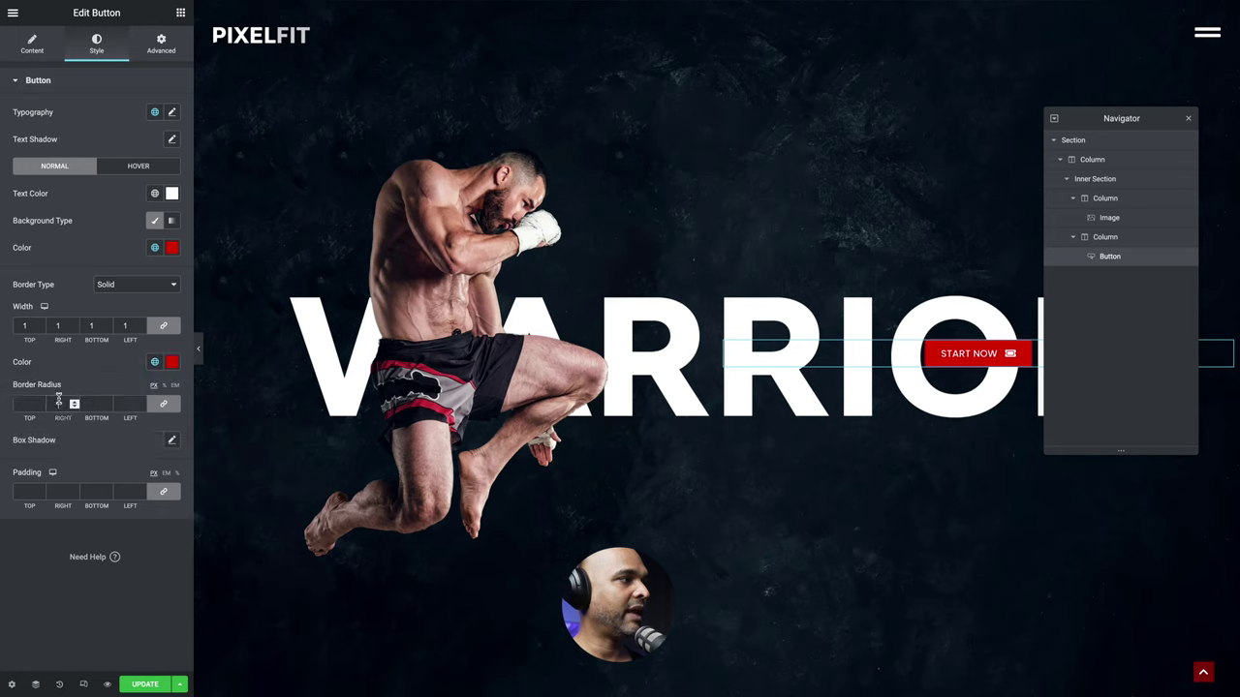
- Set the button's border radius to 90 px and its padding to 22 px vertically and 80 px horizontally
text(90)
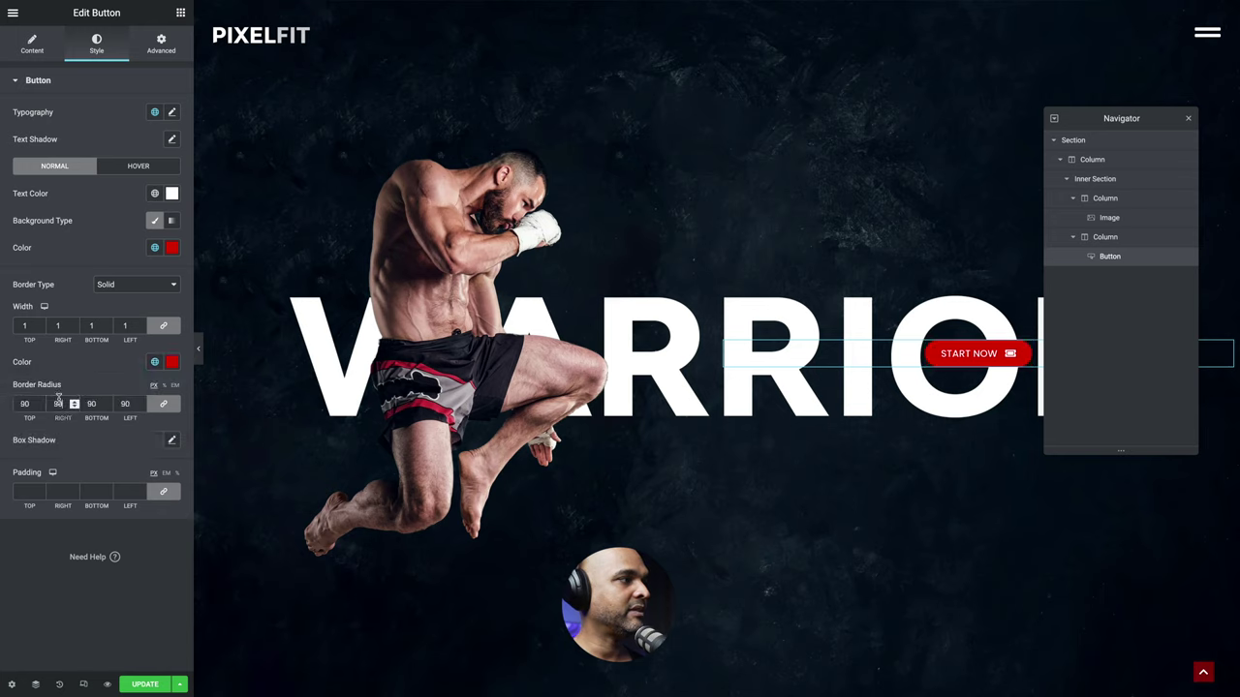
click(161, 494)
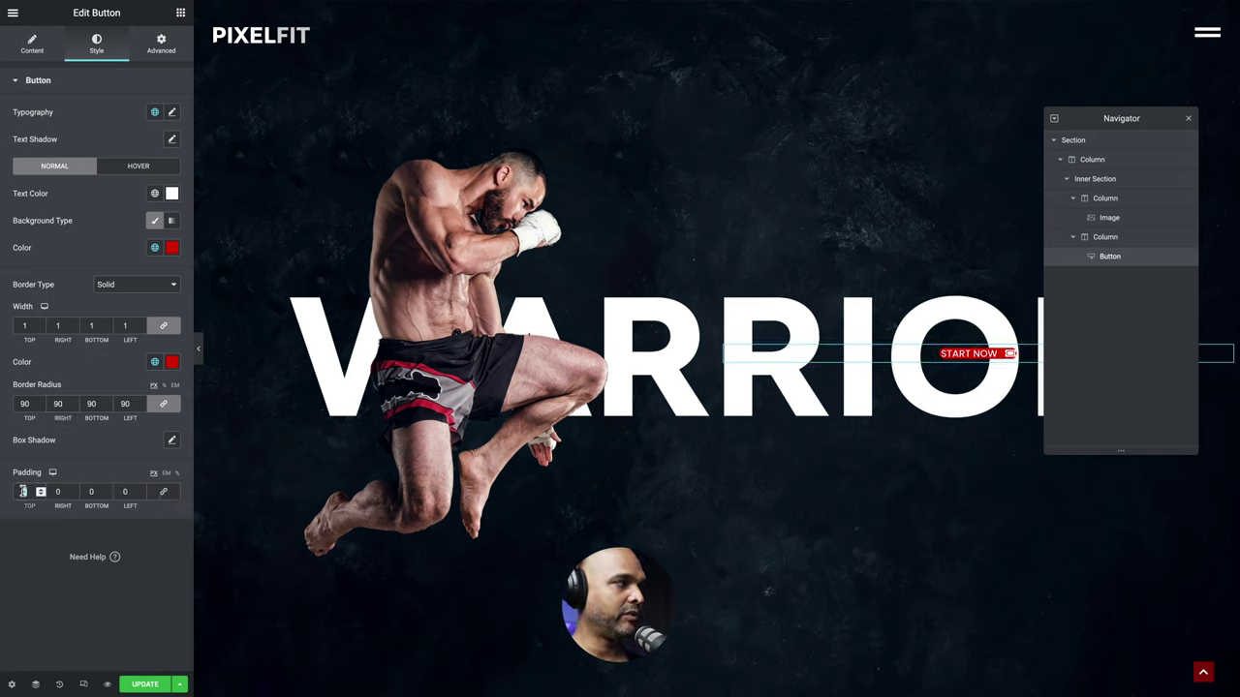
text(10)
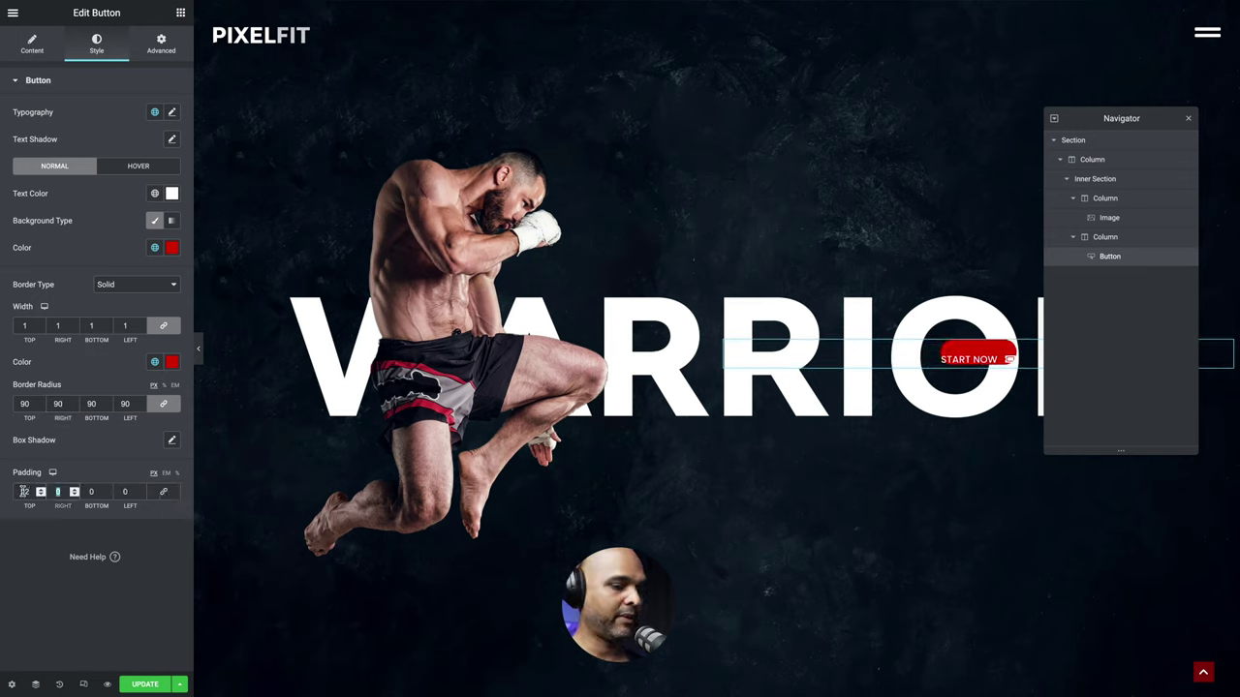
text(80)
key(Tab)
text(22)
key(Tab)
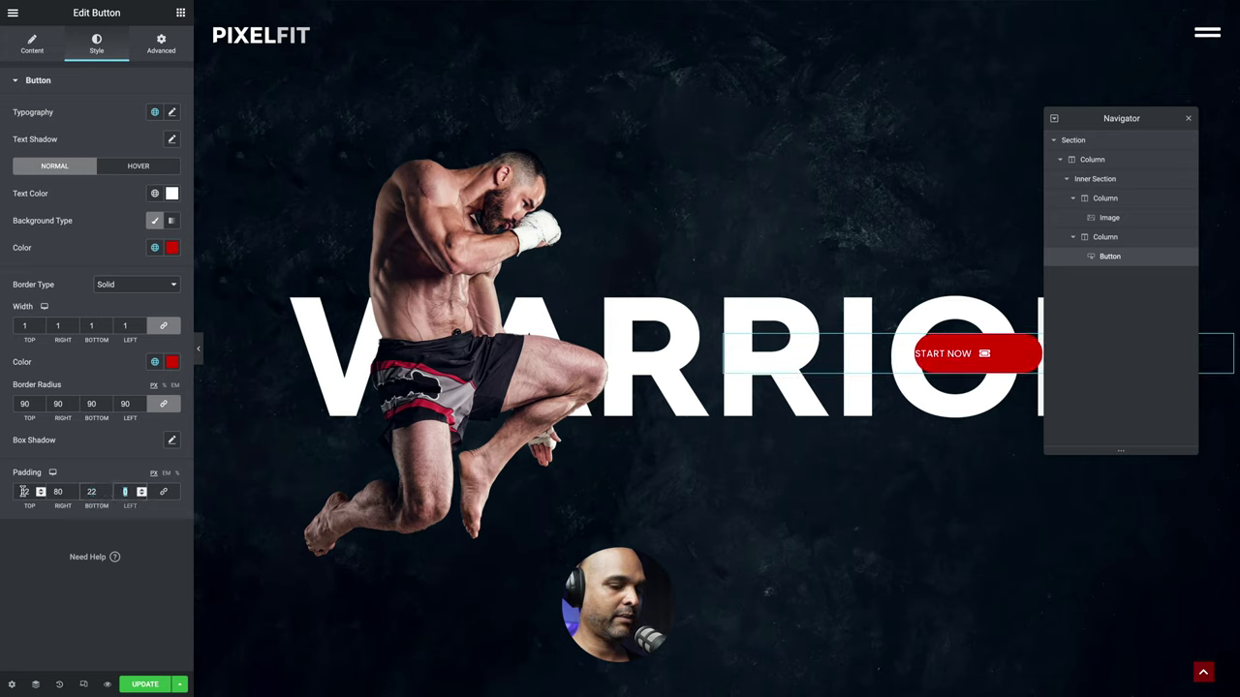
text(80)
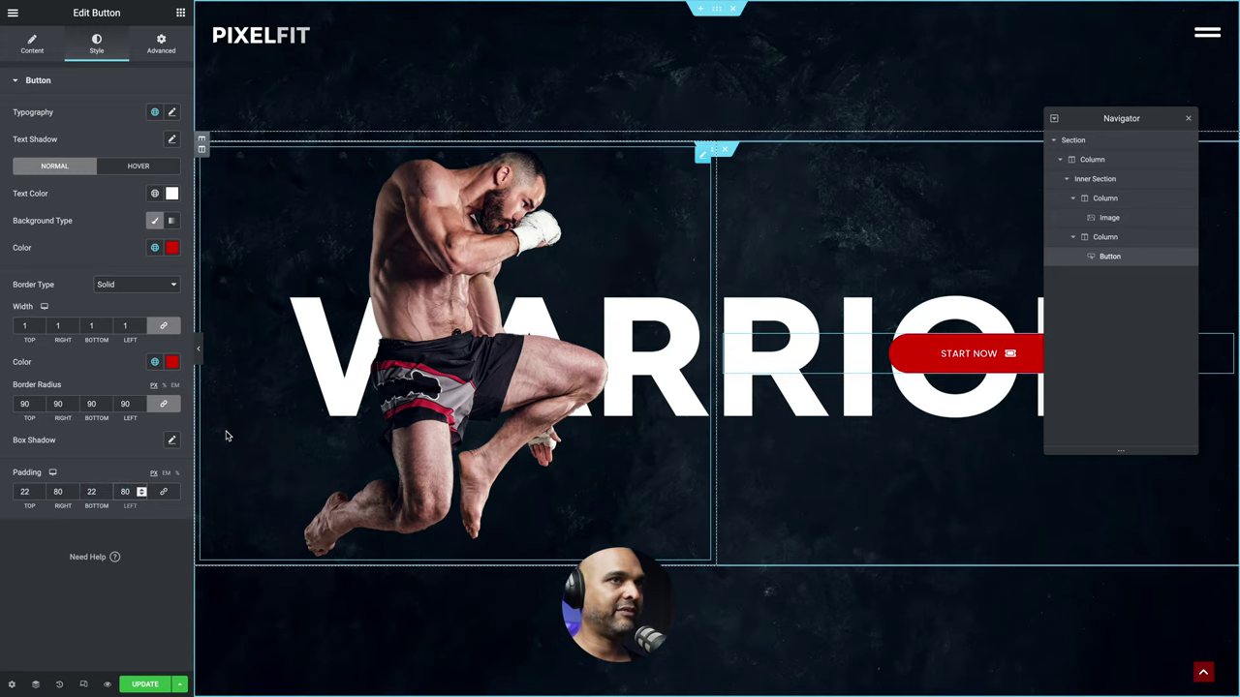
- Give the button a Fade In entrance animation with Normal duration and a 300 ms delay
click(161, 42)
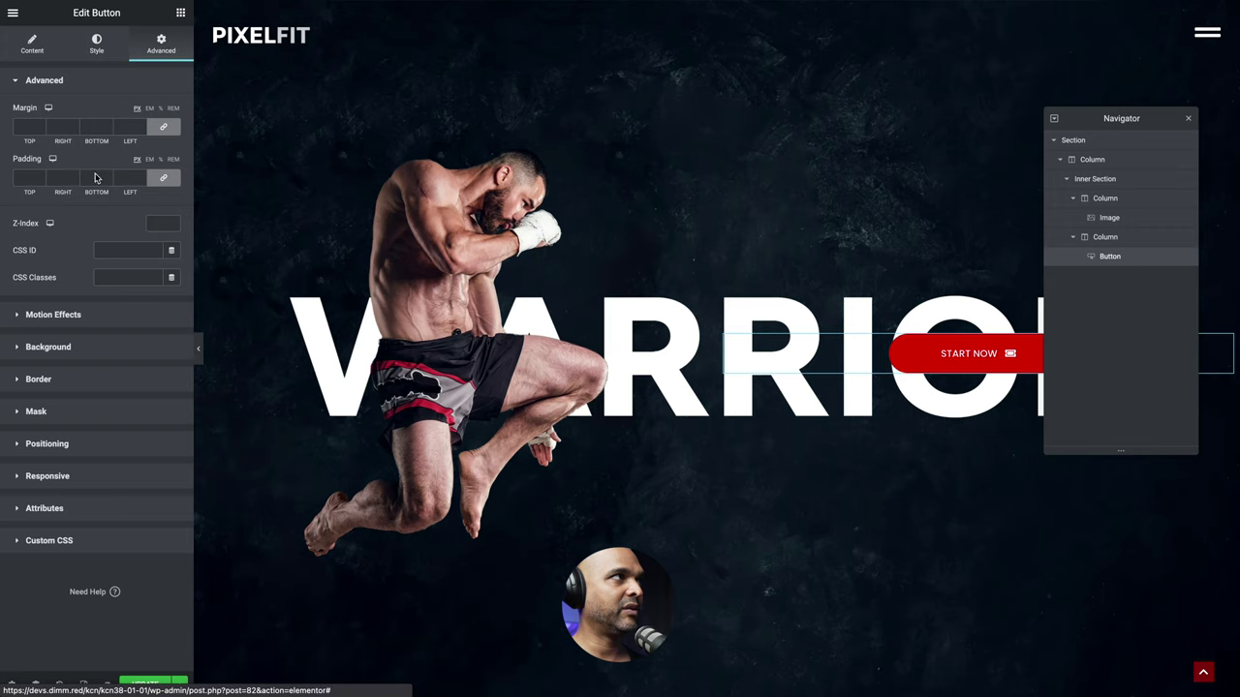
click(52, 316)
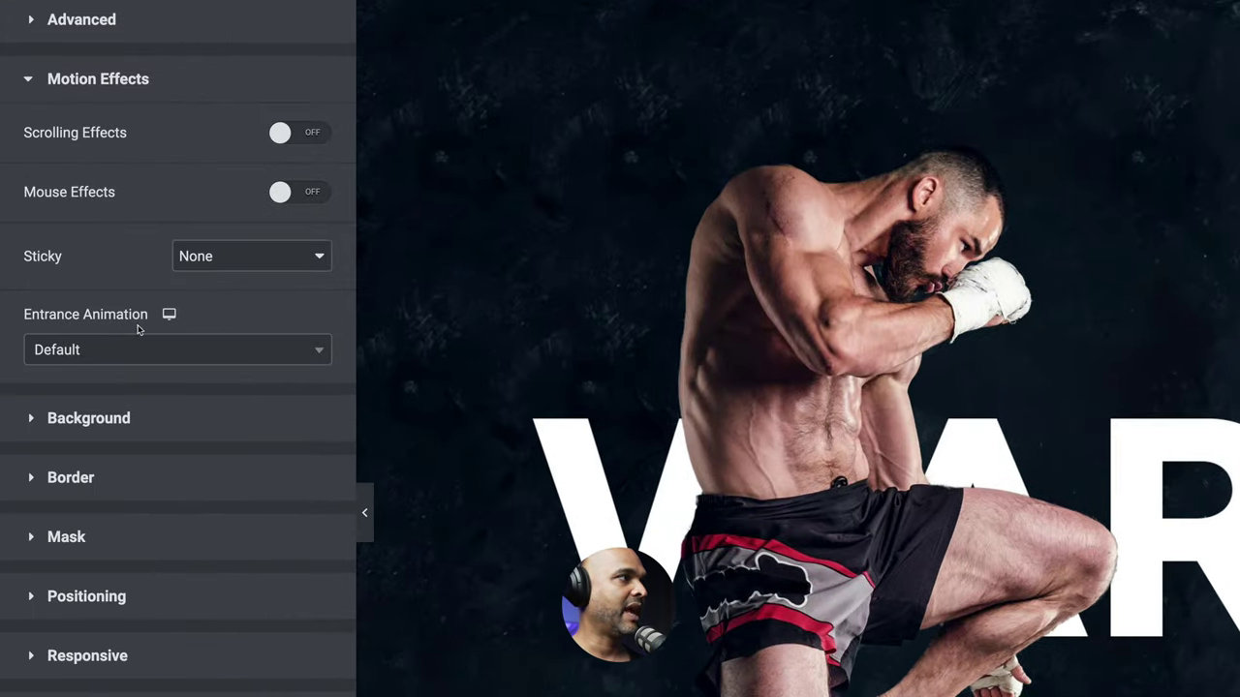
click(88, 350)
click(148, 353)
click(184, 362)
click(77, 471)
click(278, 450)
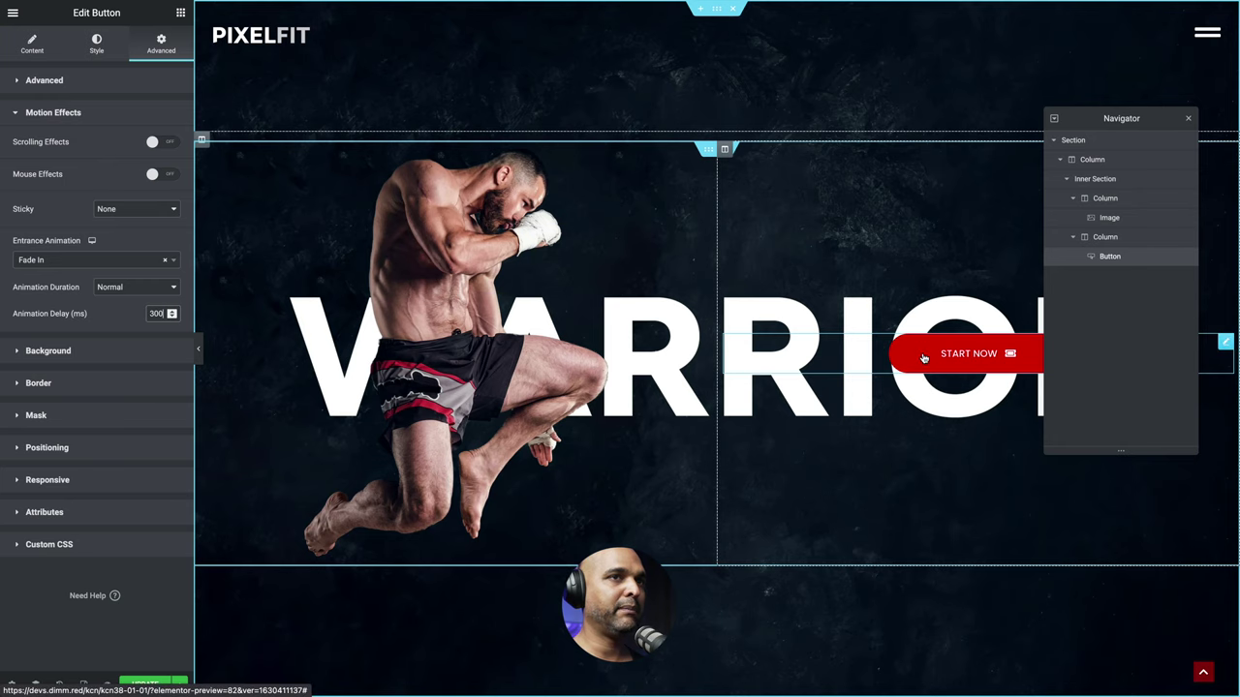
- Set the top margin of the column holding the button to 350 px, leaving the other sides at 0
click(1103, 237)
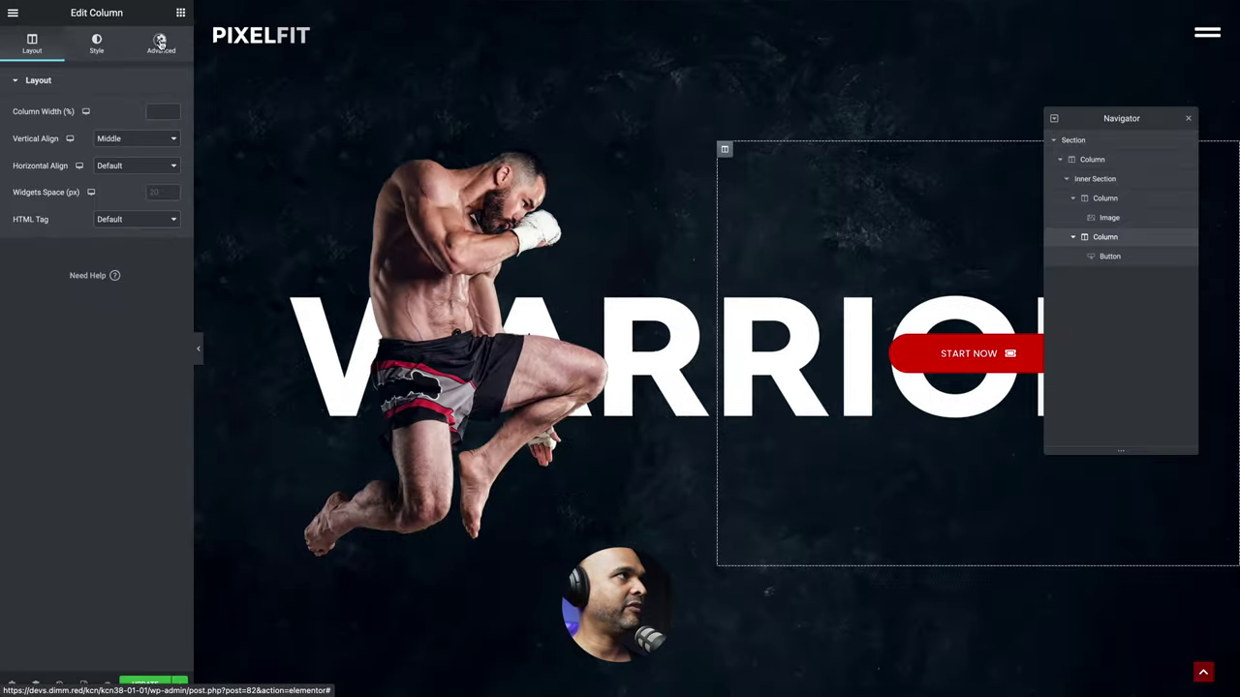
click(161, 41)
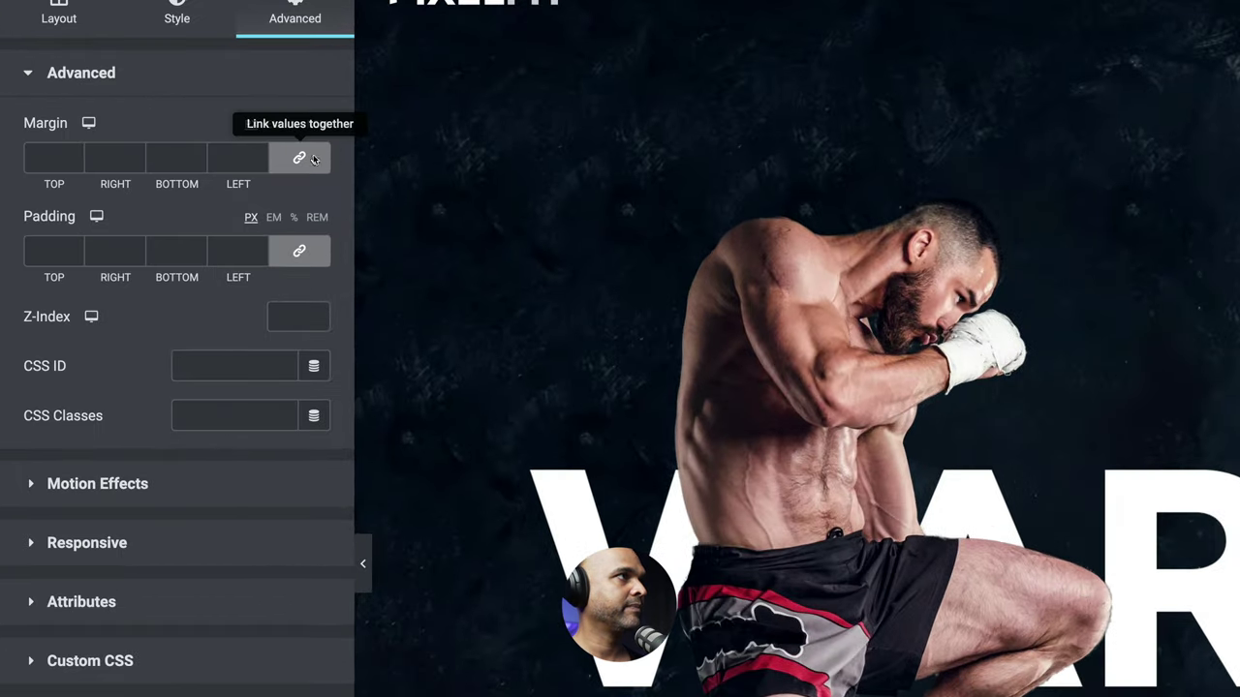
click(313, 160)
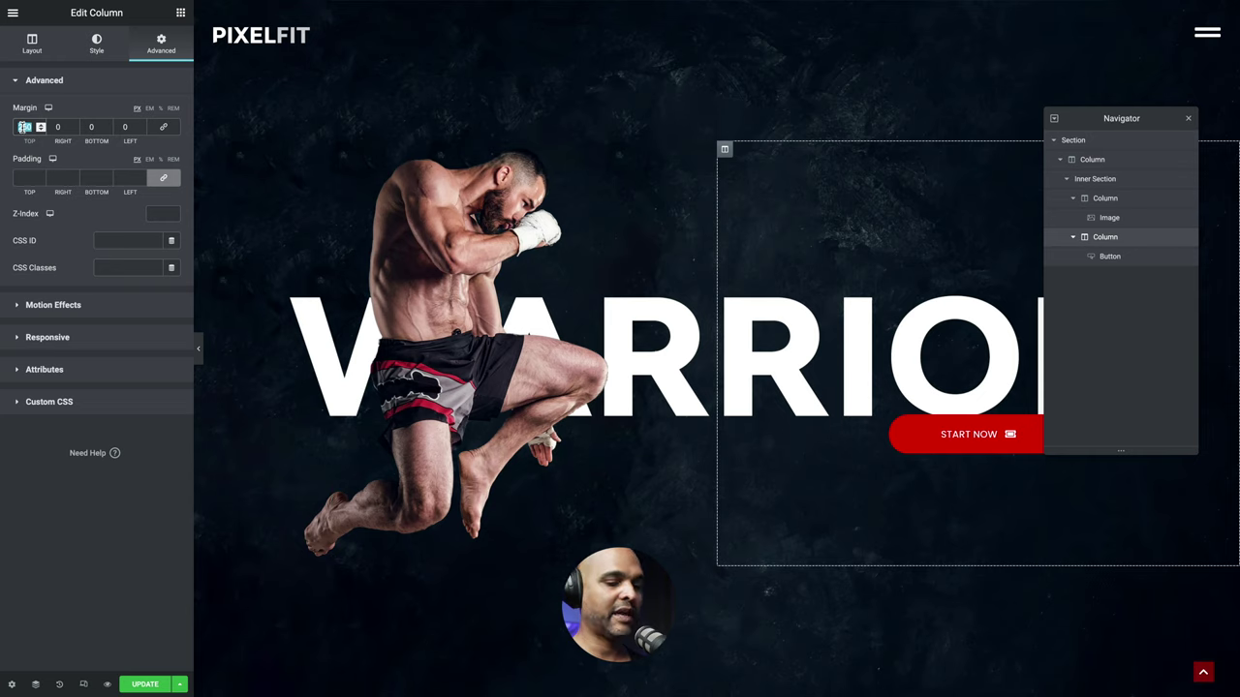
text(30)
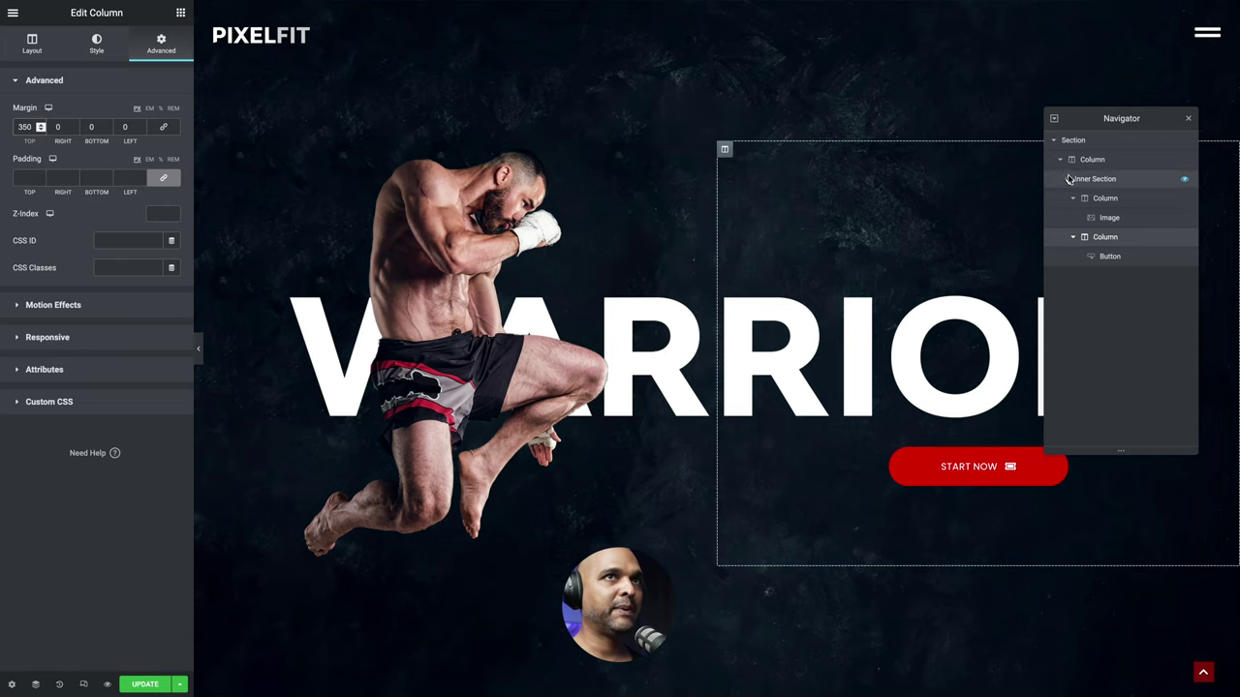
- Enable scrolling effects with Vertical Scroll on the hero section's background image and test them on the page
click(1075, 141)
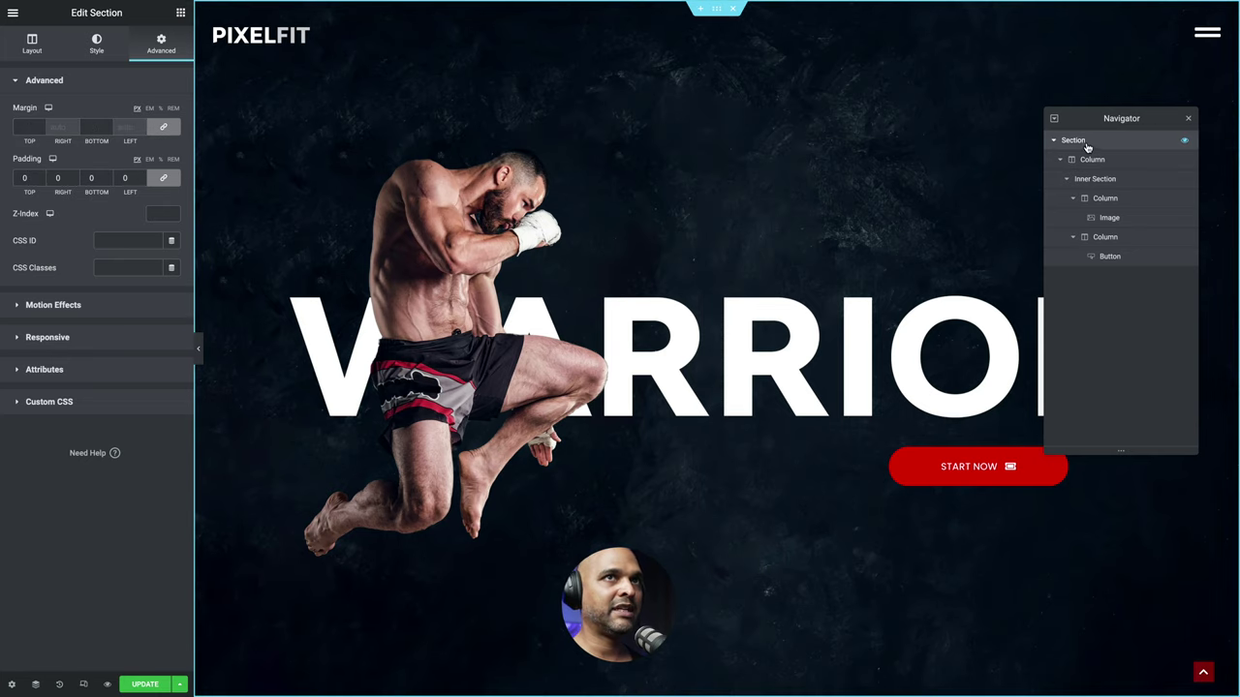
click(97, 58)
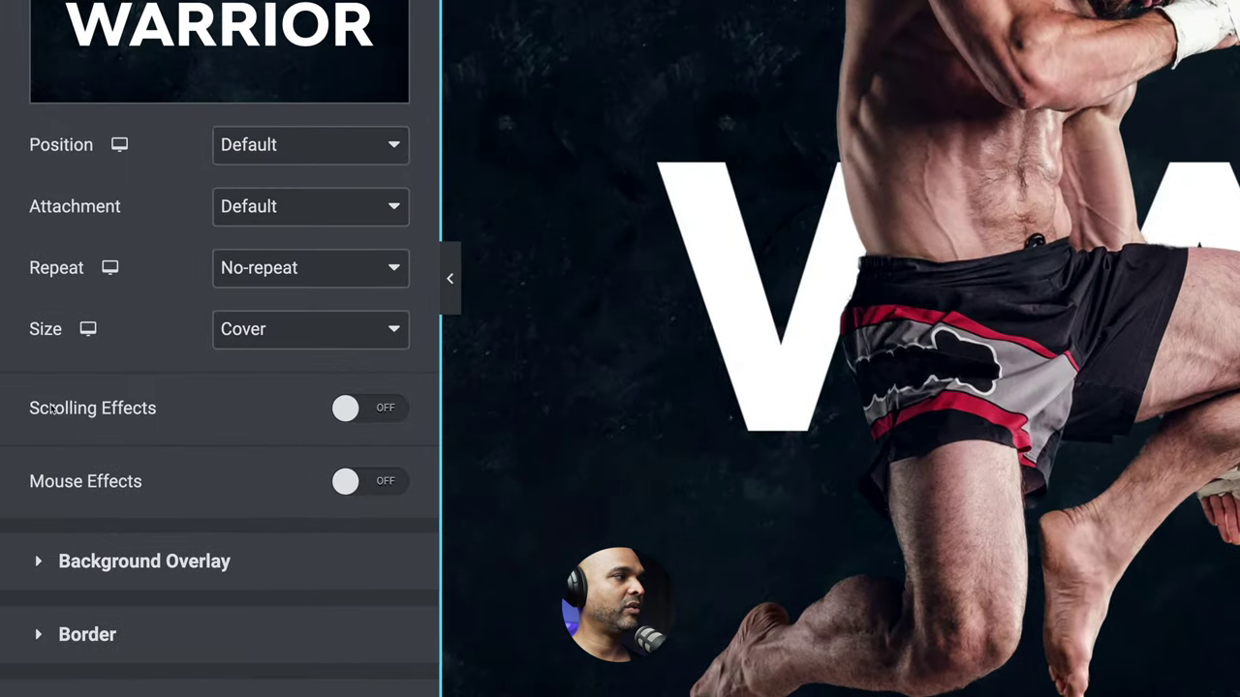
click(350, 411)
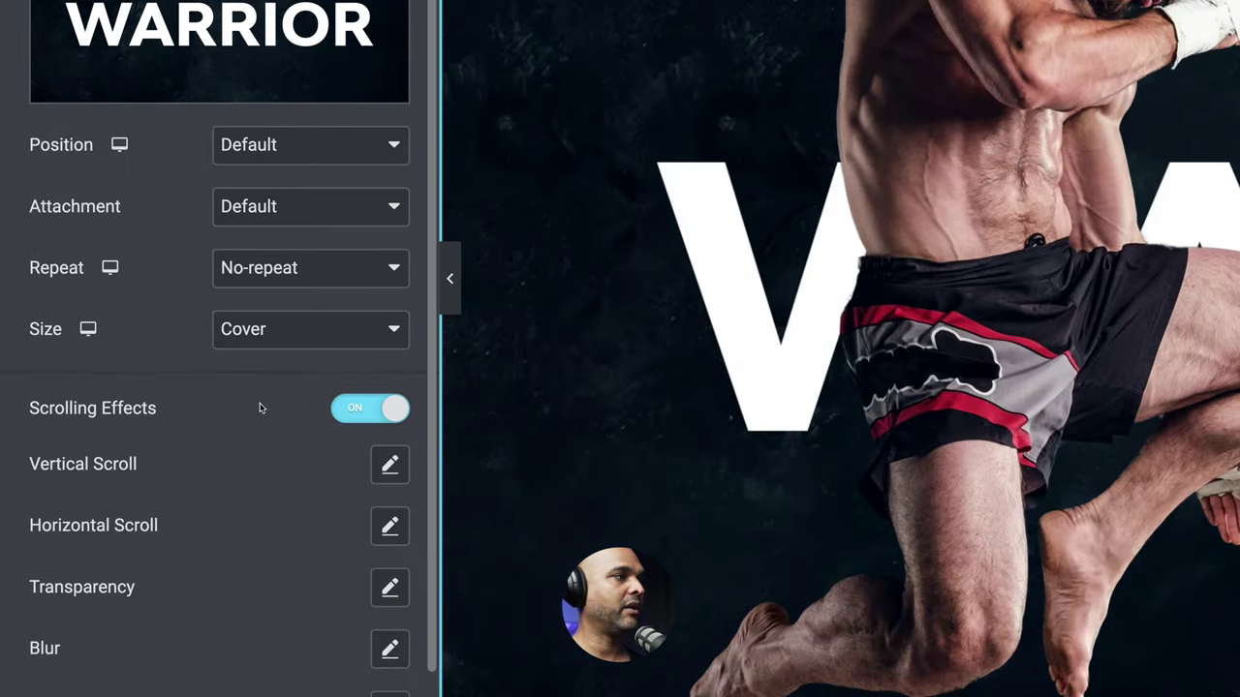
click(389, 464)
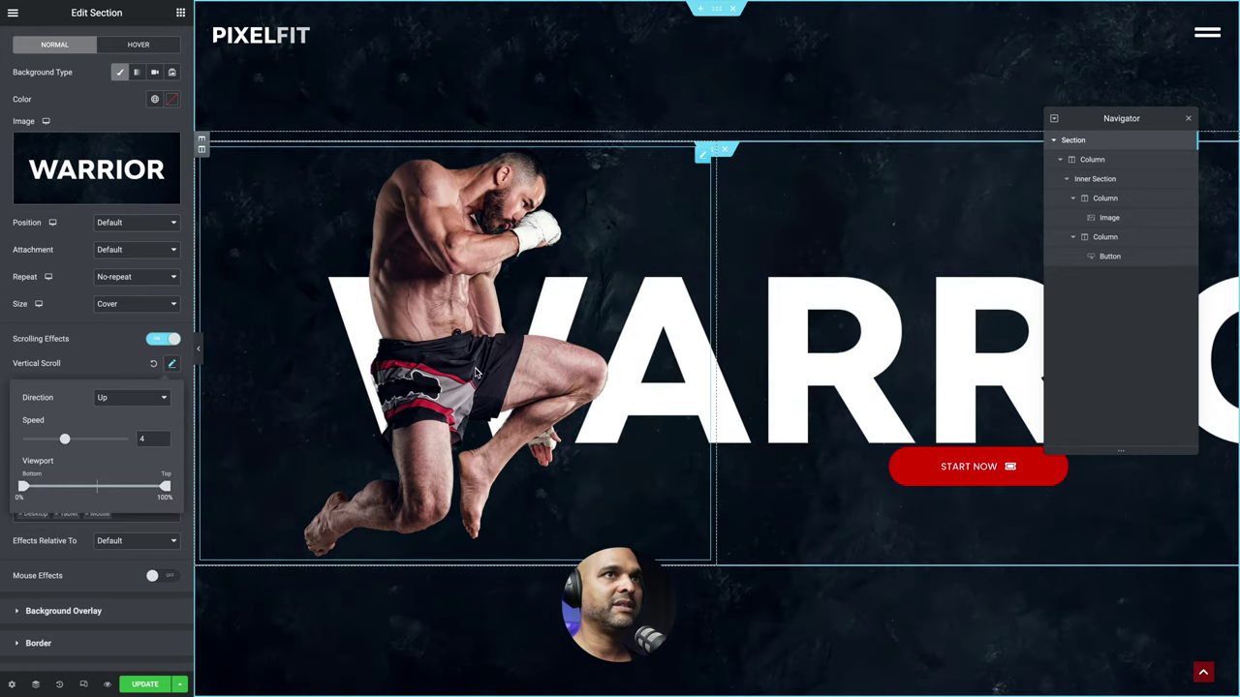
scroll(474, 372, down, 3)
scroll(474, 371, up, 3)
scroll(474, 372, down, 3)
scroll(474, 372, up, 3)
scroll(930, 166, down, 3)
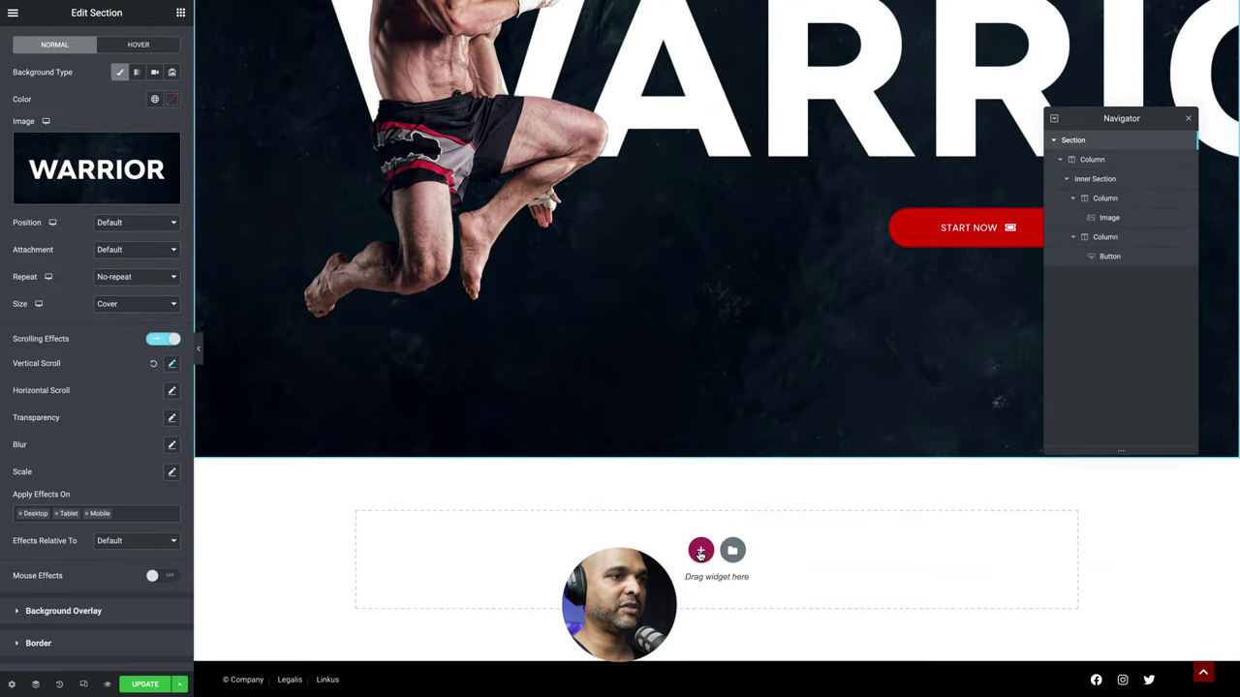
- Add a single-column section below the hero with a minimum height of 100 VH
click(700, 552)
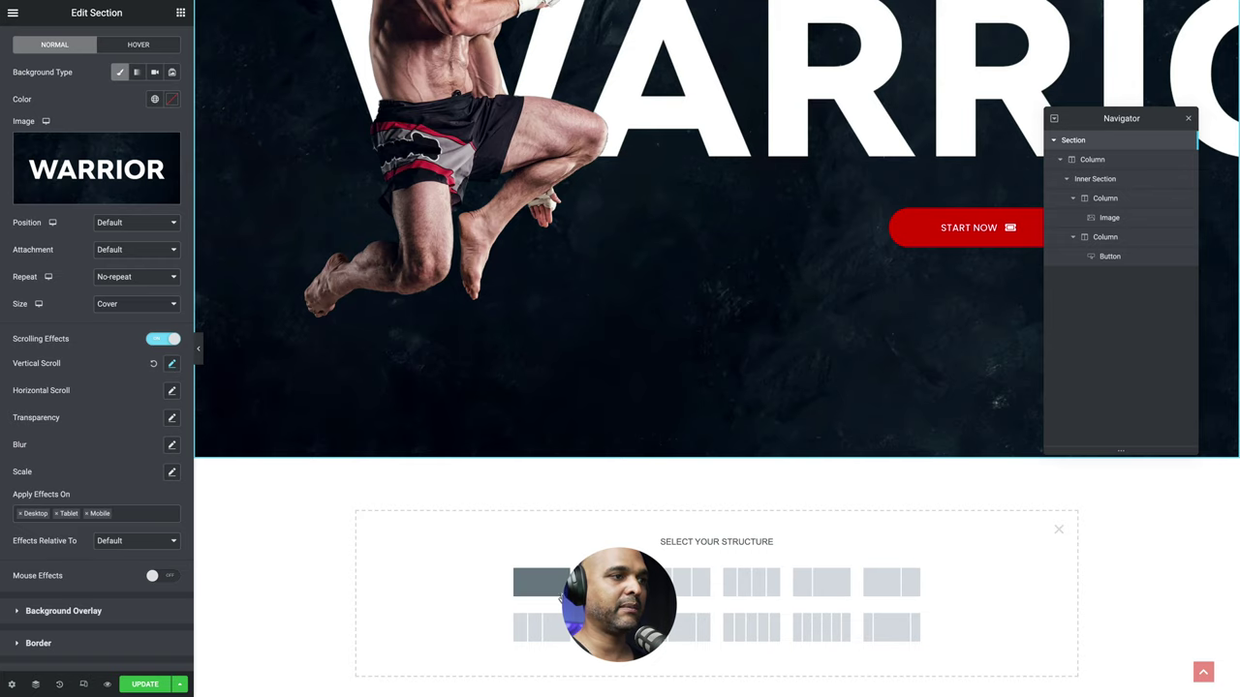
click(555, 588)
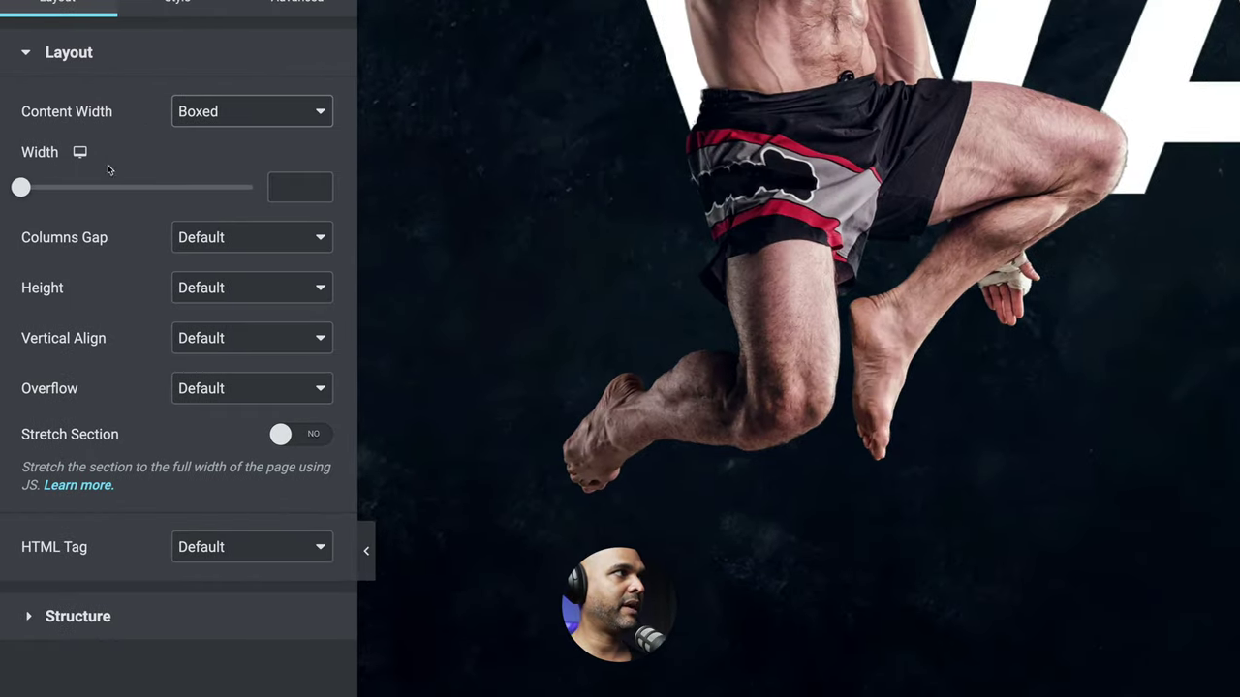
click(184, 286)
click(196, 315)
click(298, 331)
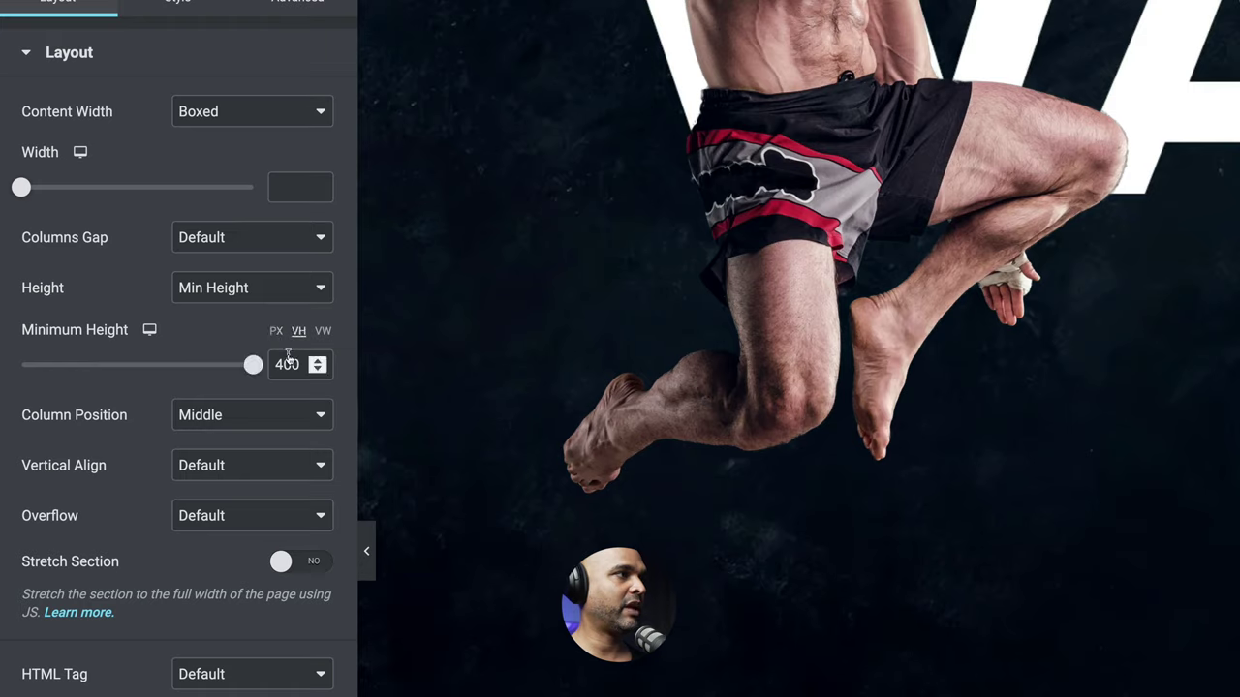
double_click(283, 366)
text(100)
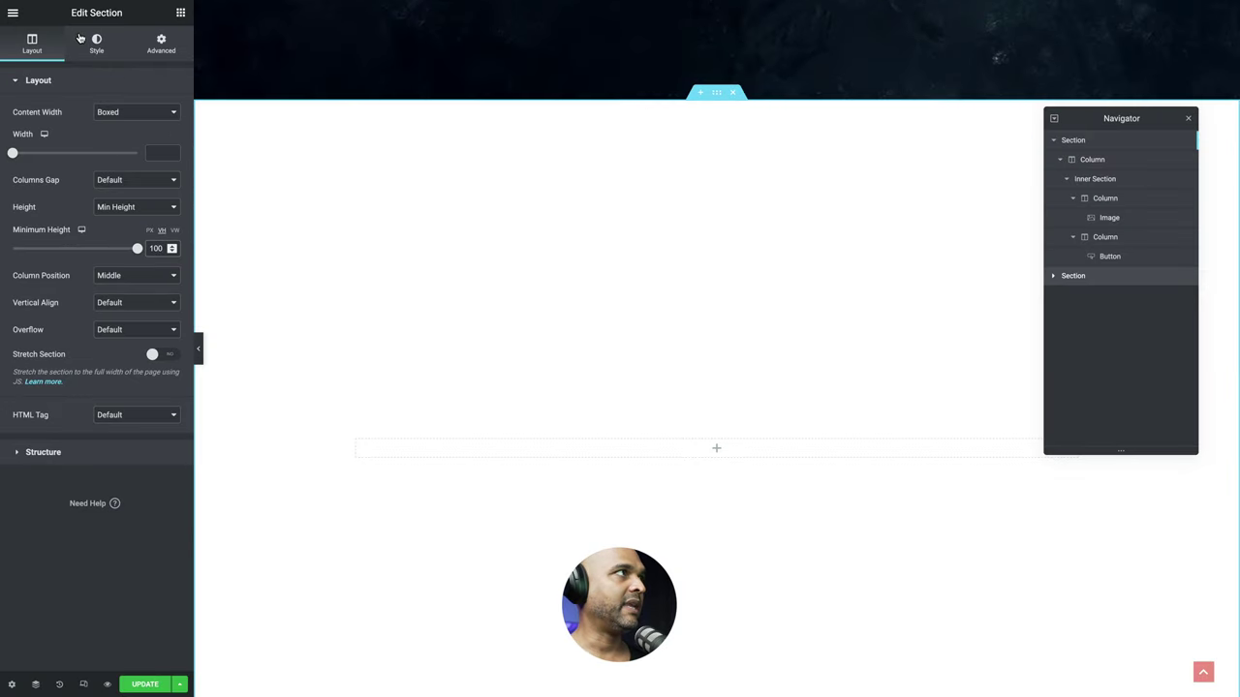
- Give the new section a classic background in black, #000000
click(96, 52)
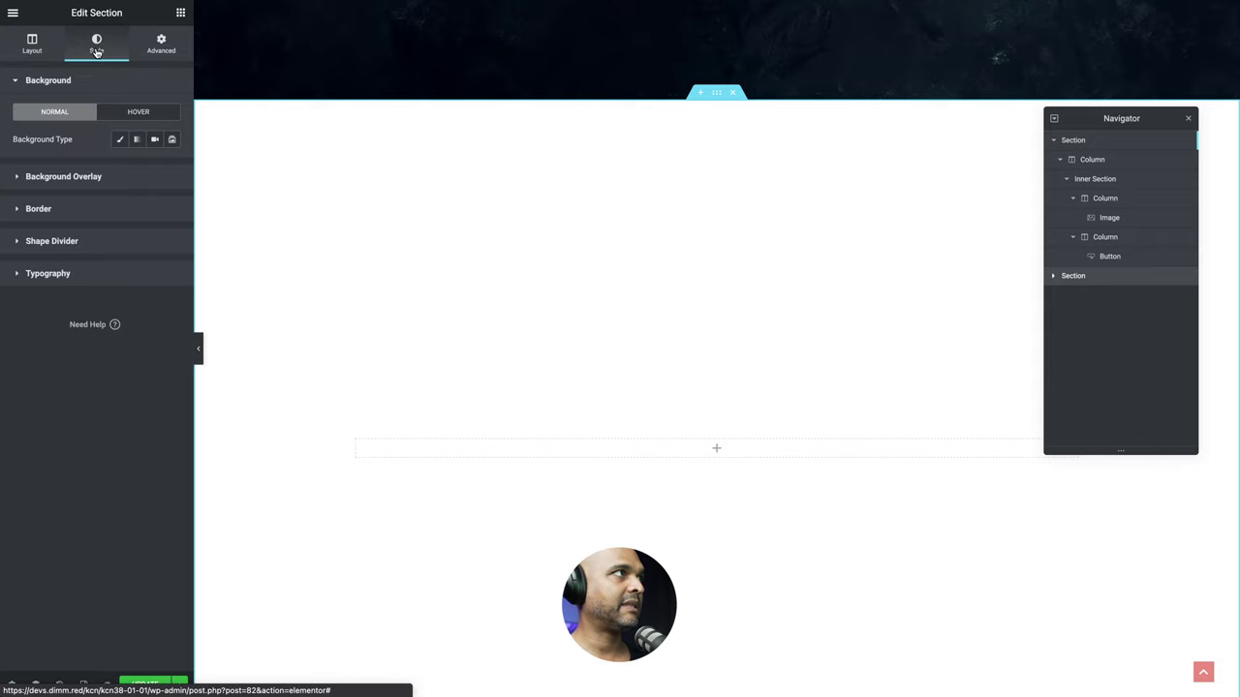
click(120, 141)
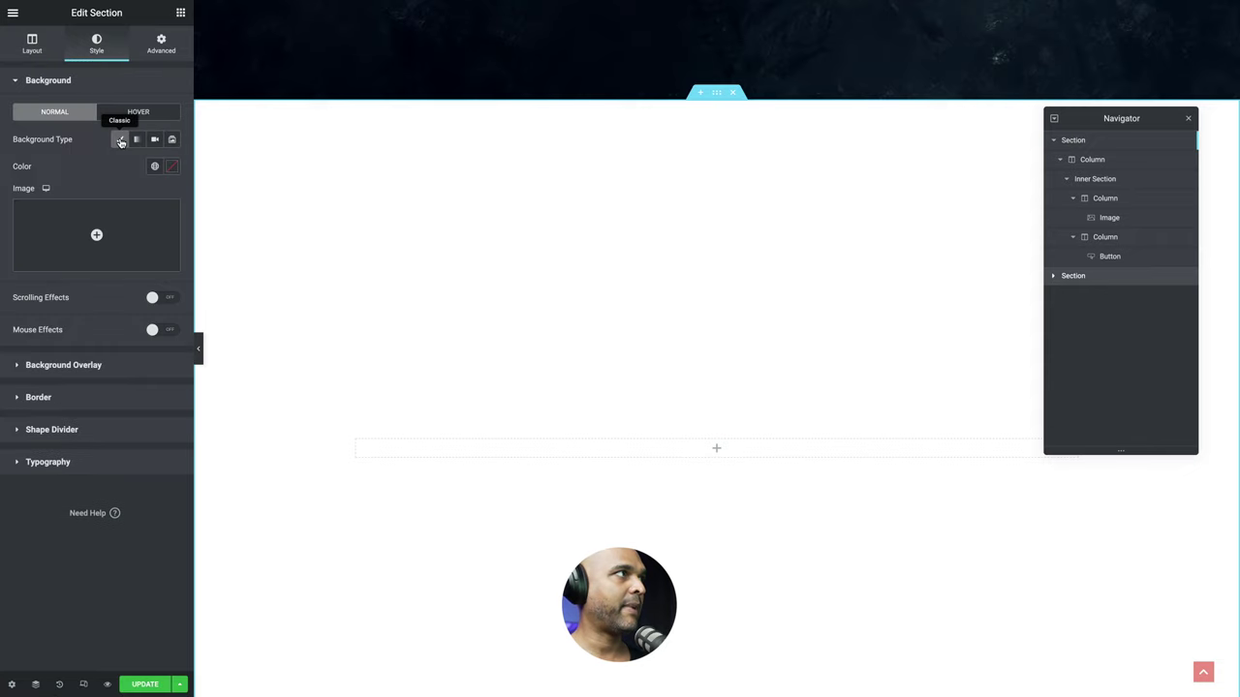
click(167, 169)
drag(122, 232, 8, 347)
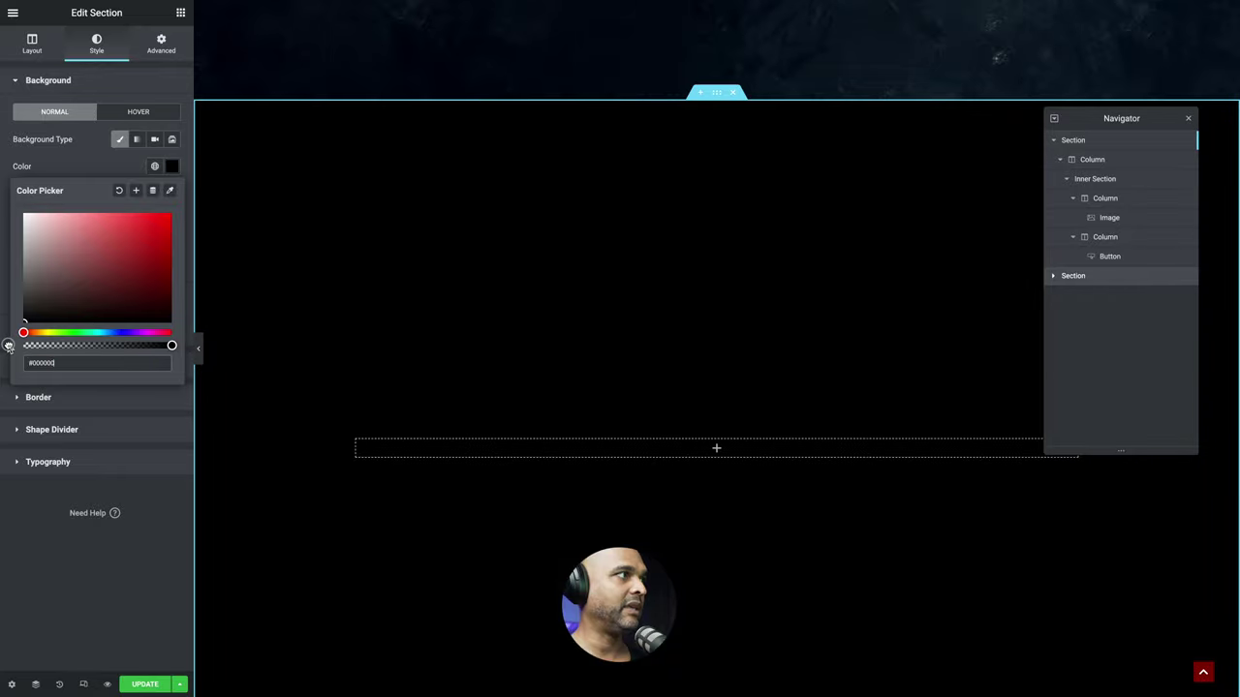
- Add a centered heading reading "Are you ready?" to the black section
click(180, 12)
click(180, 12)
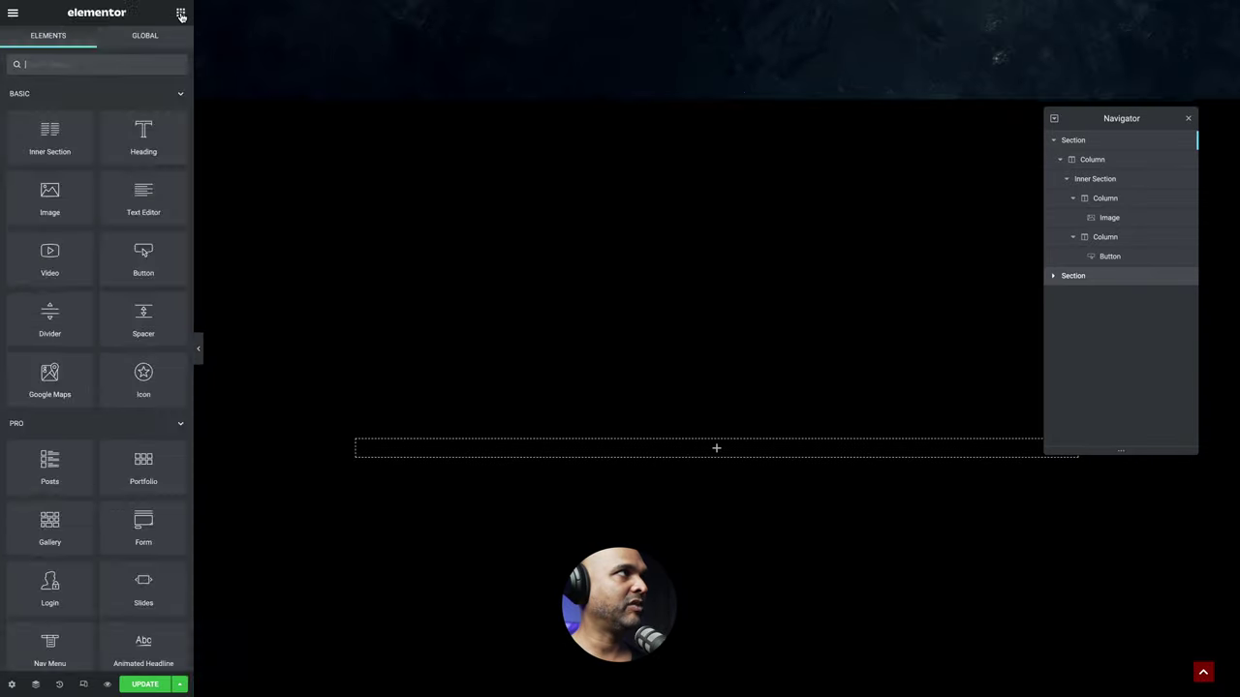
drag(107, 259, 686, 449)
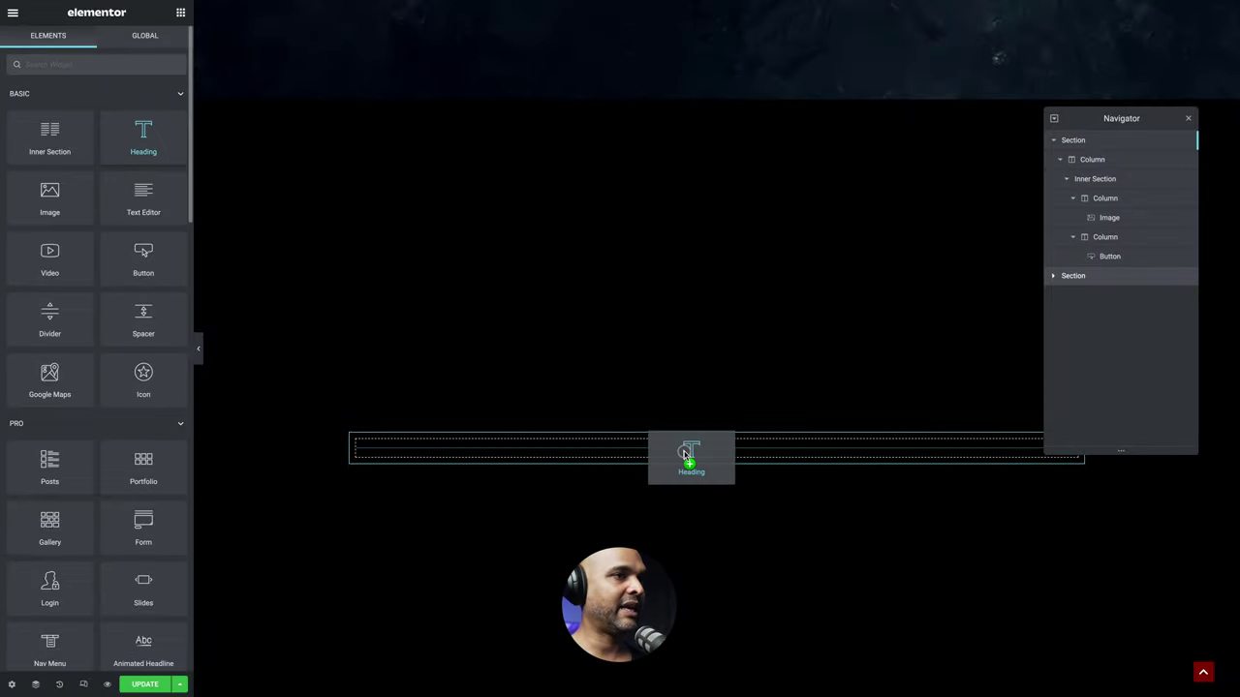
triple_click(73, 127)
text(Are you ready?)
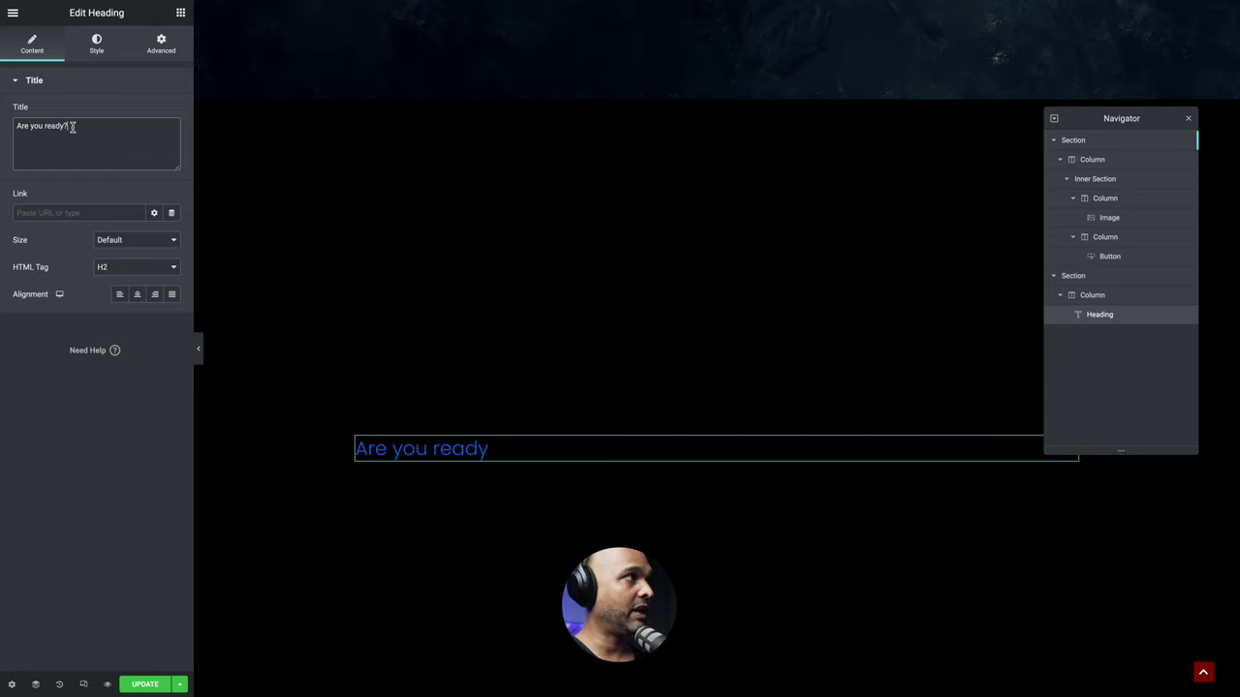
click(137, 294)
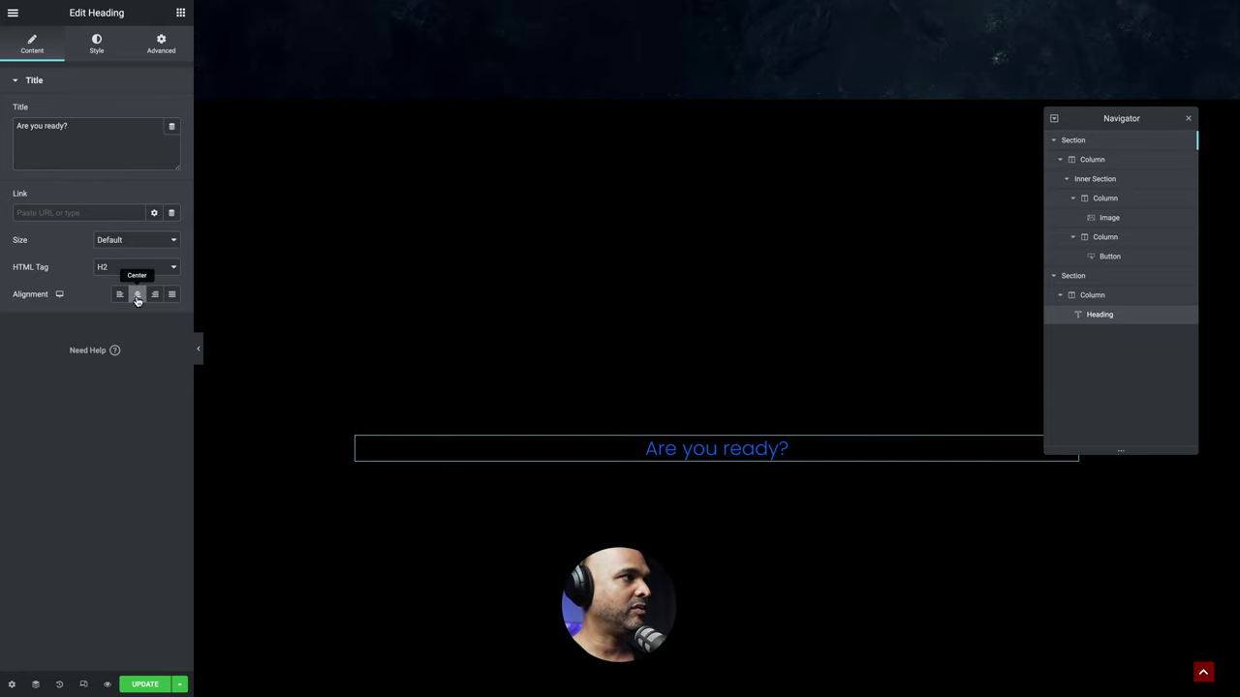
- Style the "Are you ready?" heading with white #FFFFFF text at a size of 112 px
click(96, 47)
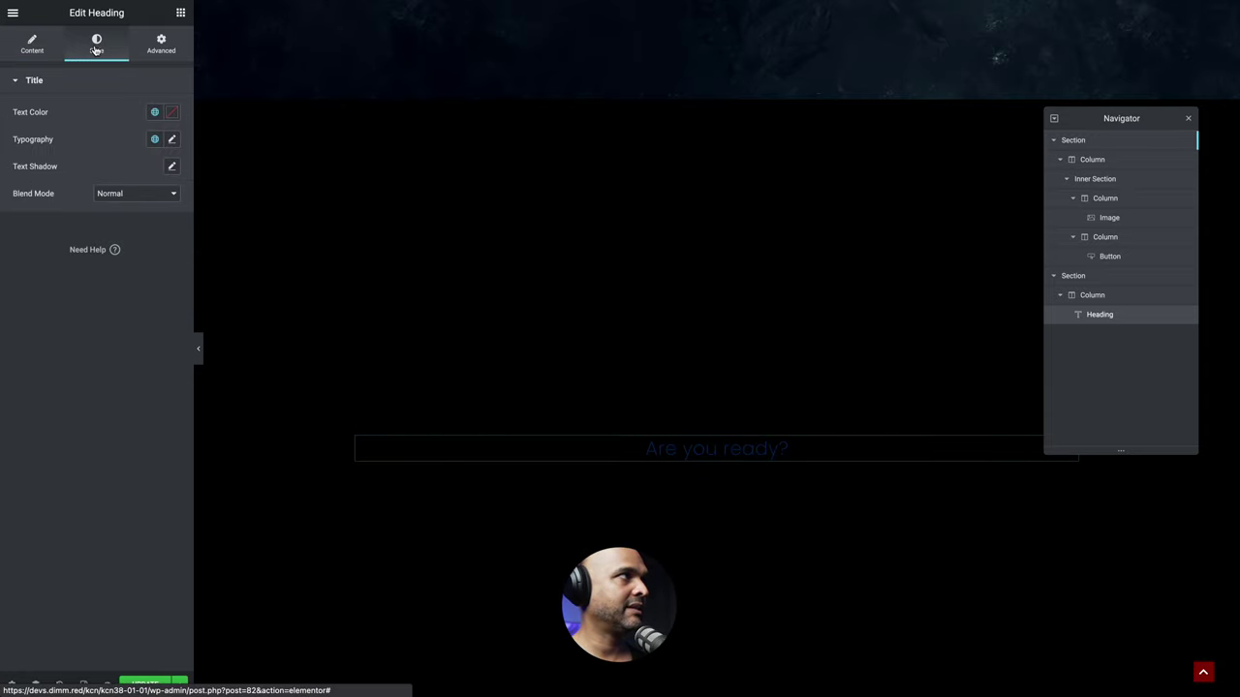
click(171, 112)
drag(117, 177, 4, 134)
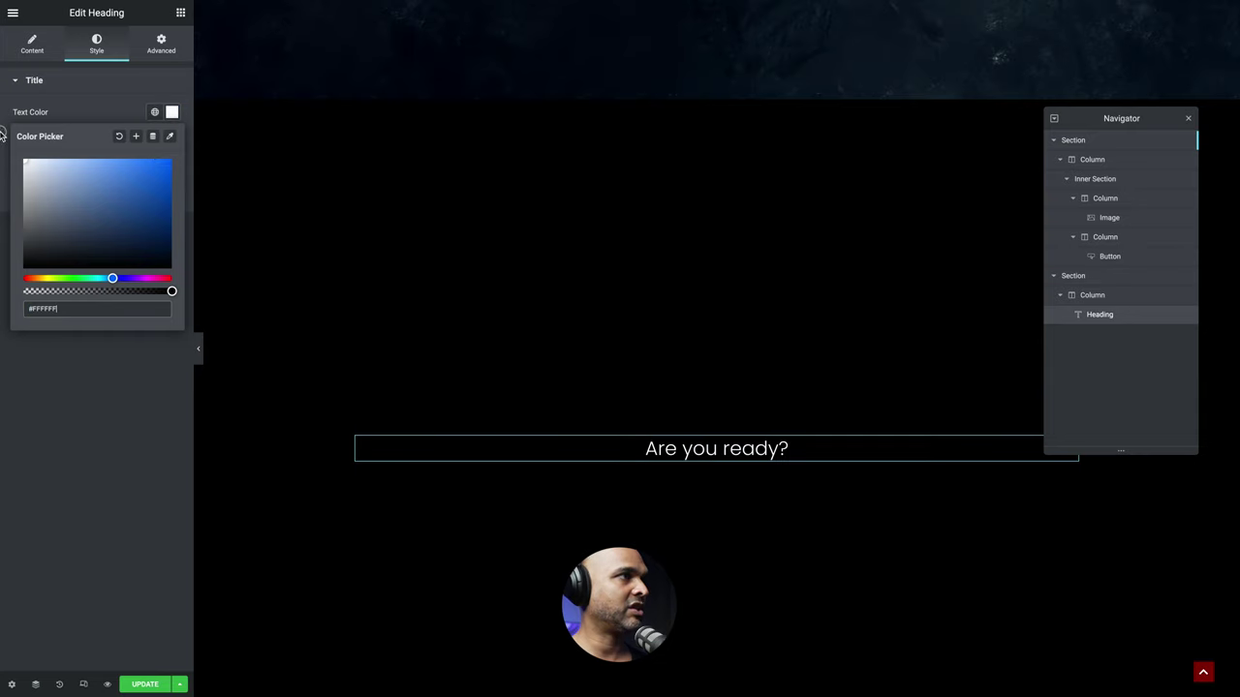
click(61, 421)
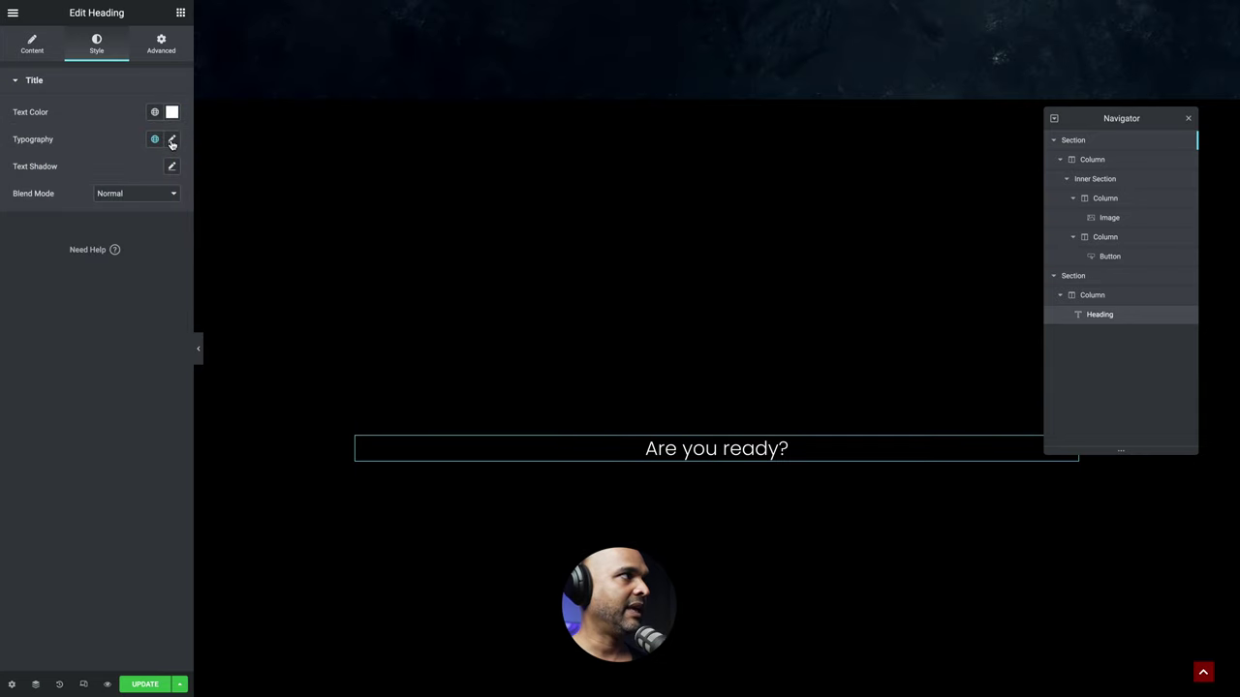
click(172, 140)
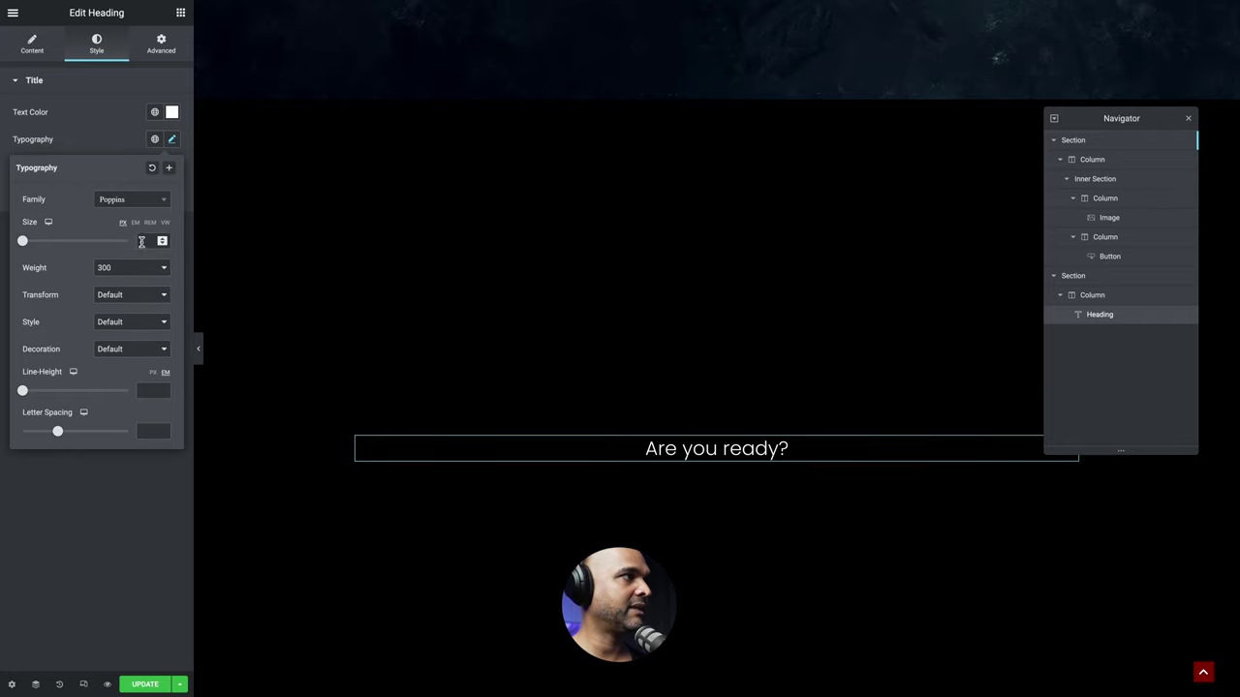
click(141, 242)
text(112)
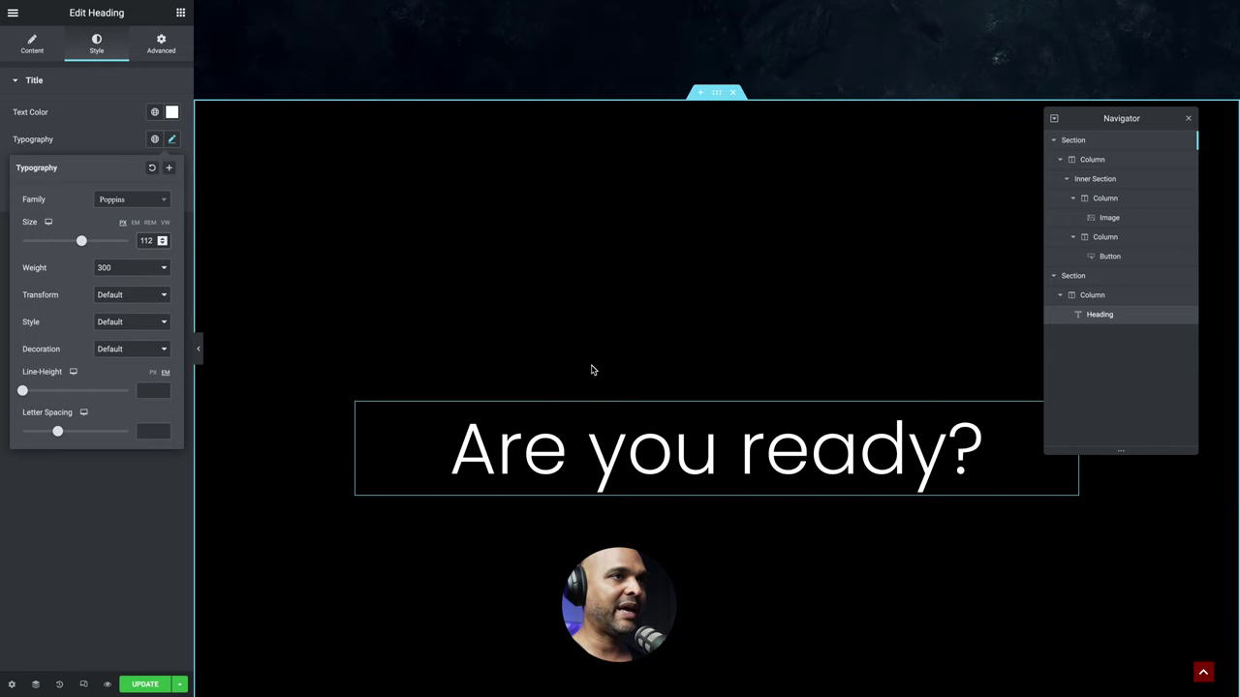
- Copy the START NOW button from the hero and paste it below the "Are you ready?" heading
scroll(591, 366, up, 5)
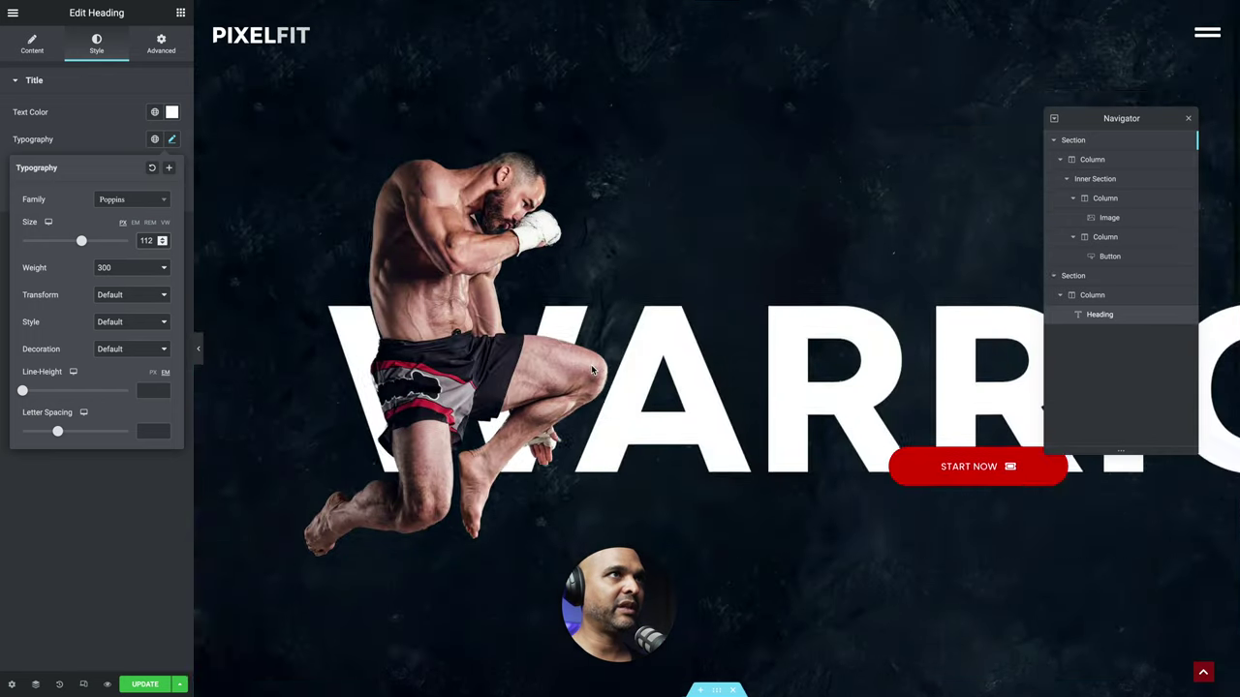
right_click(926, 468)
click(935, 517)
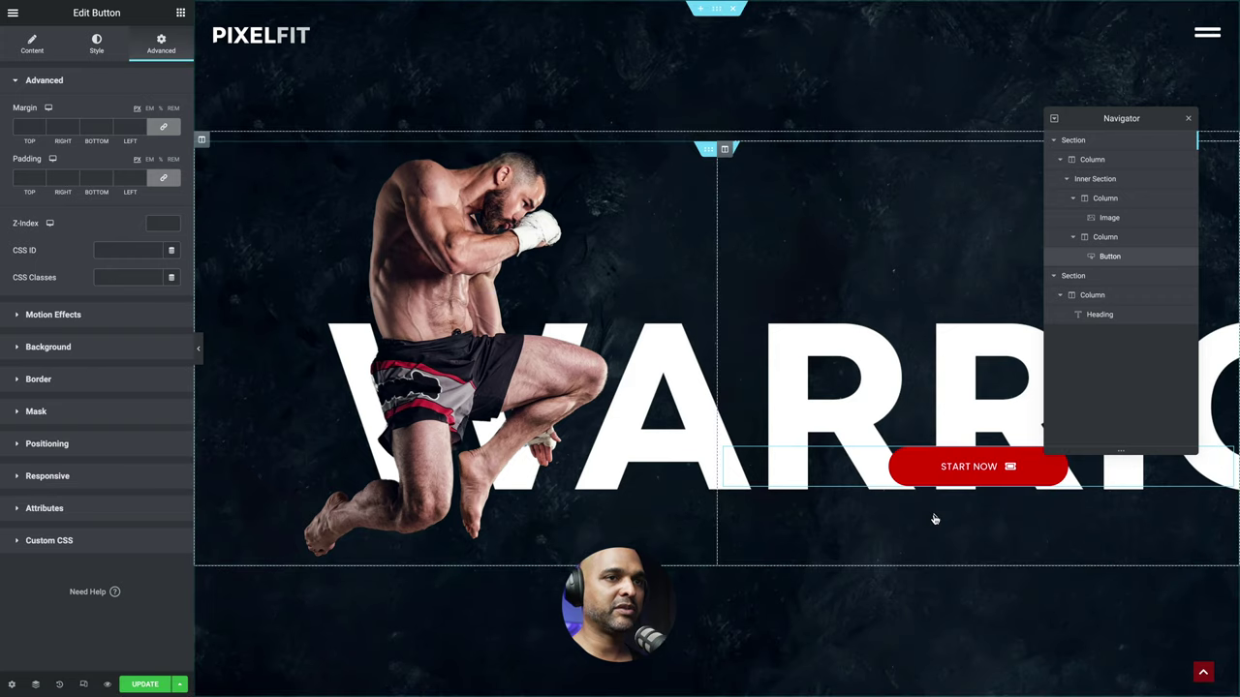
scroll(858, 526, down, 5)
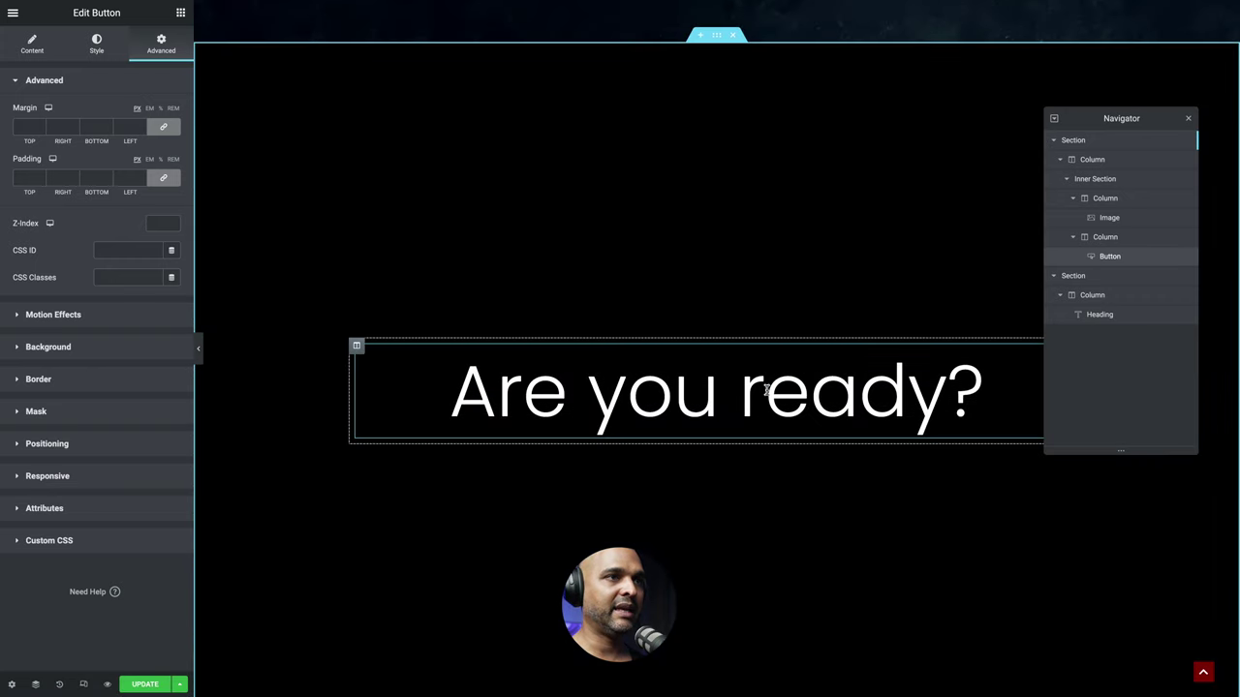
right_click(766, 389)
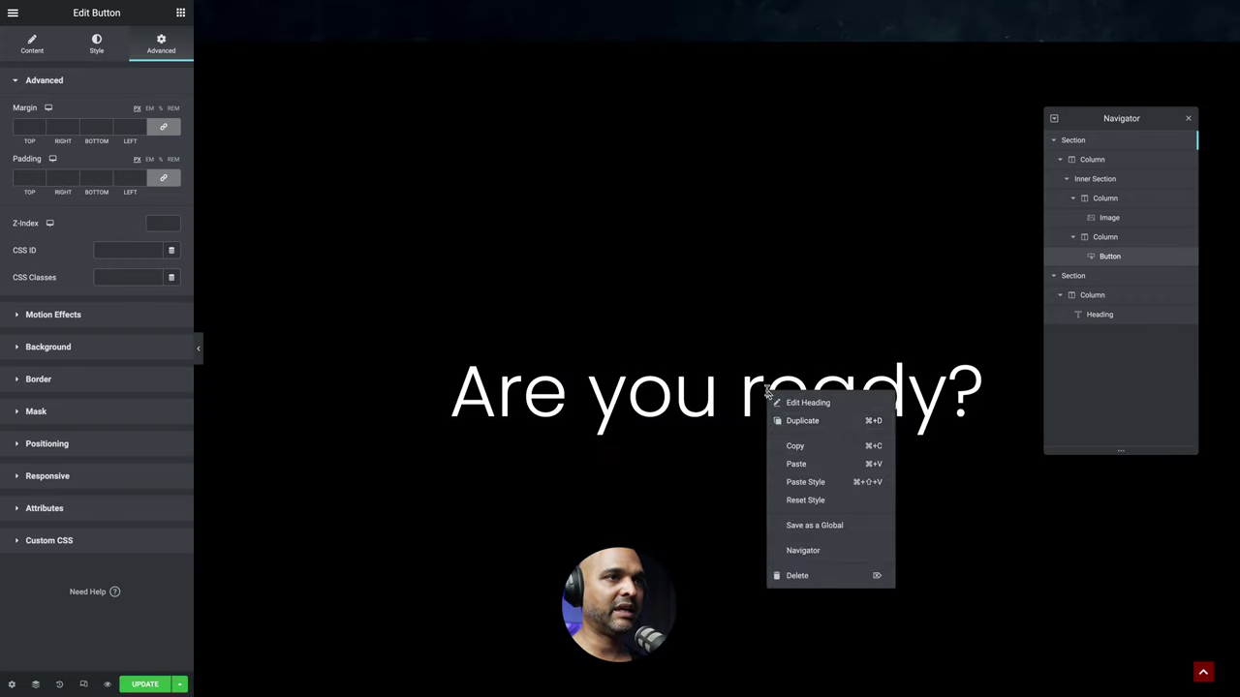
click(791, 470)
- Change the pasted button's text to "Tour Dates" and replace its ticket icon with a calendar icon
triple_click(98, 139)
text(Tour Dates)
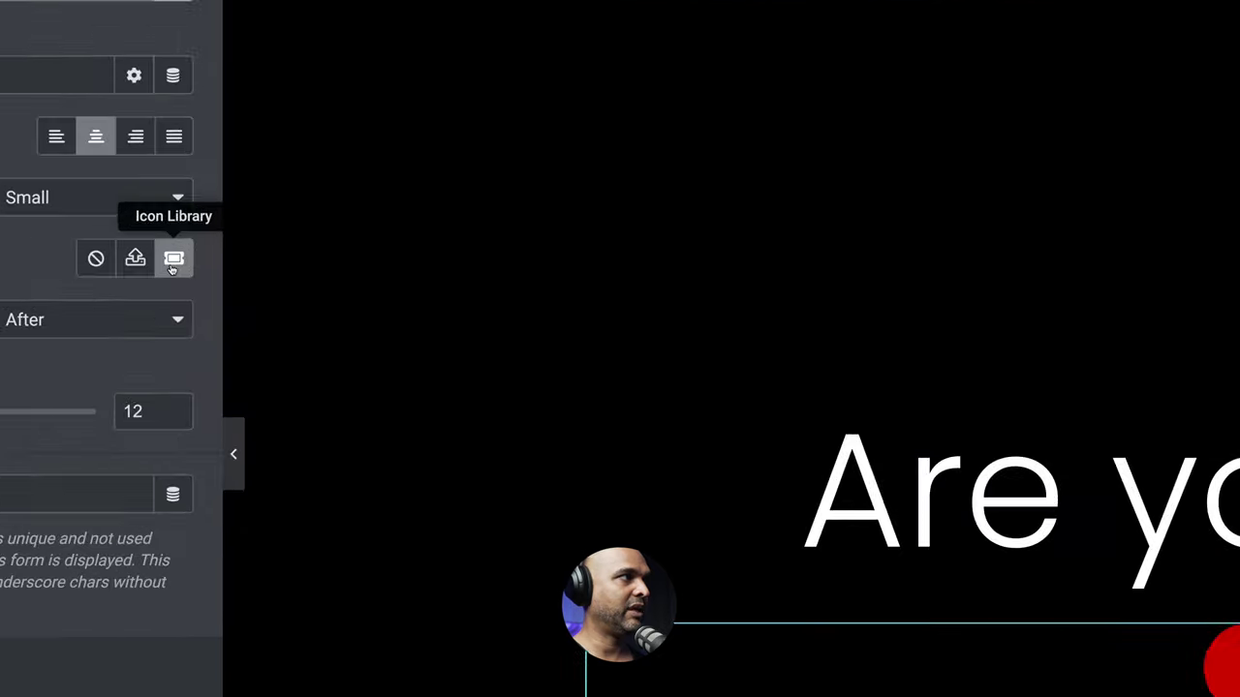
click(171, 262)
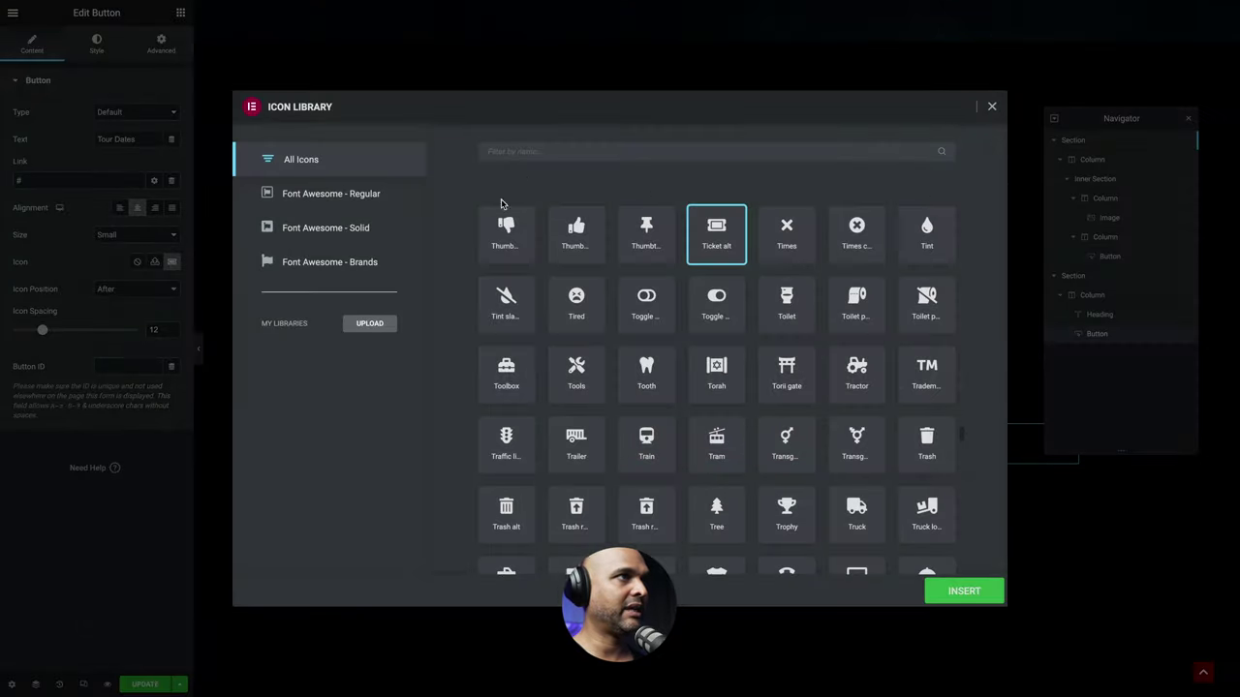
click(546, 151)
text(cale)
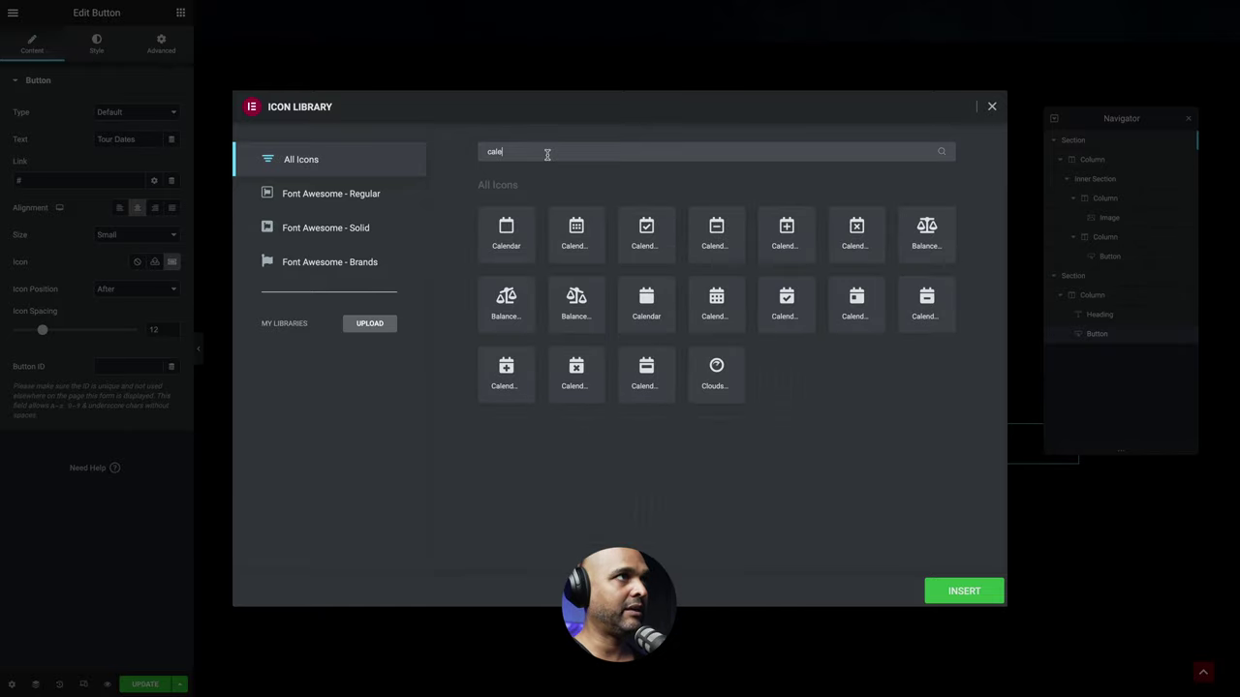
click(647, 375)
click(964, 591)
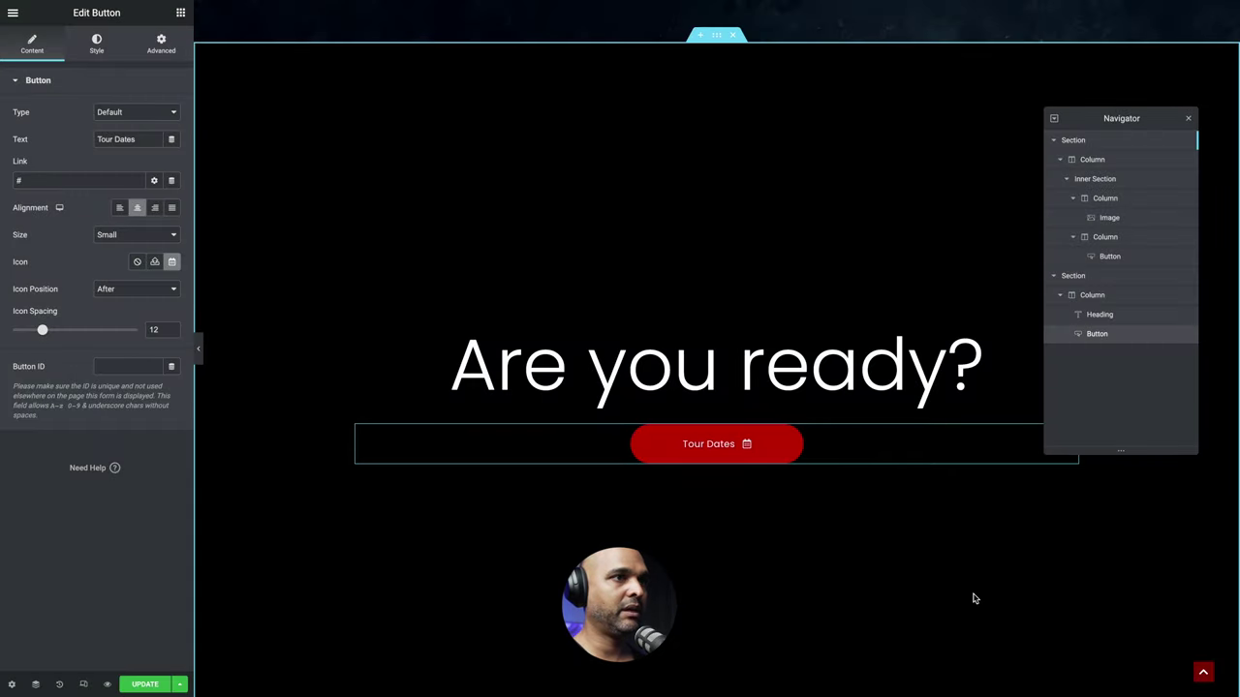
- Give the Tour Dates button a fully transparent background and a white #FFFFFF border in its normal state
click(96, 45)
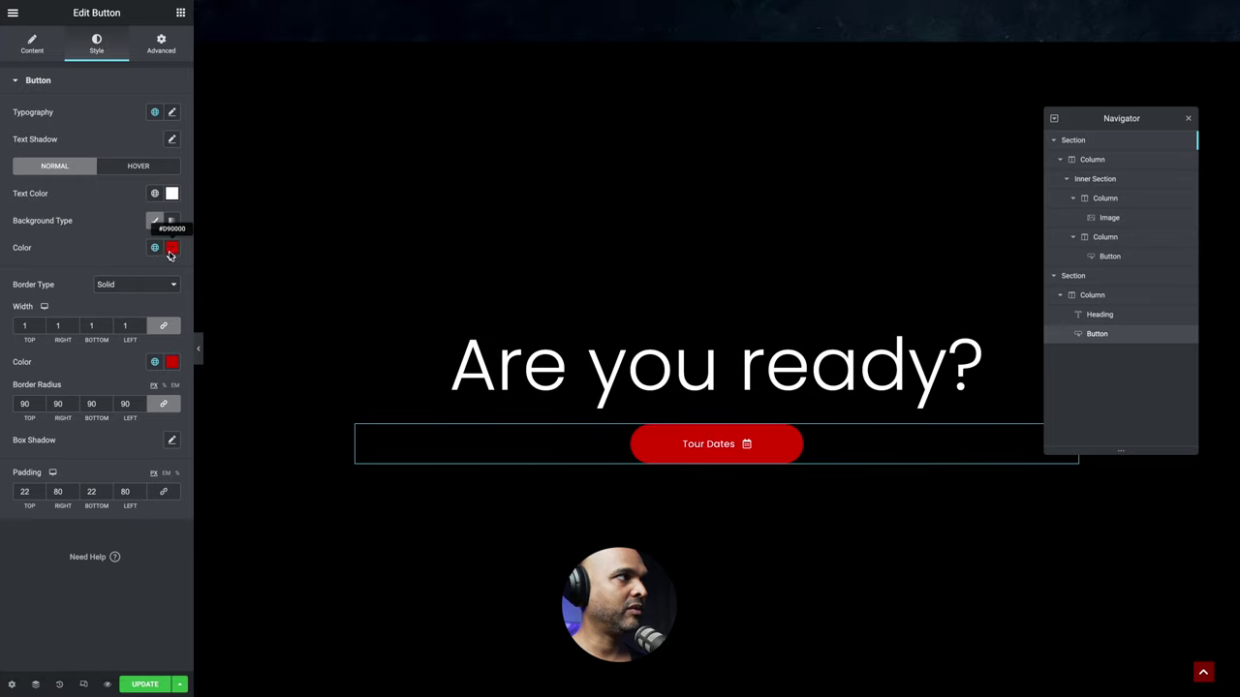
click(172, 248)
drag(171, 425, 2, 402)
click(97, 229)
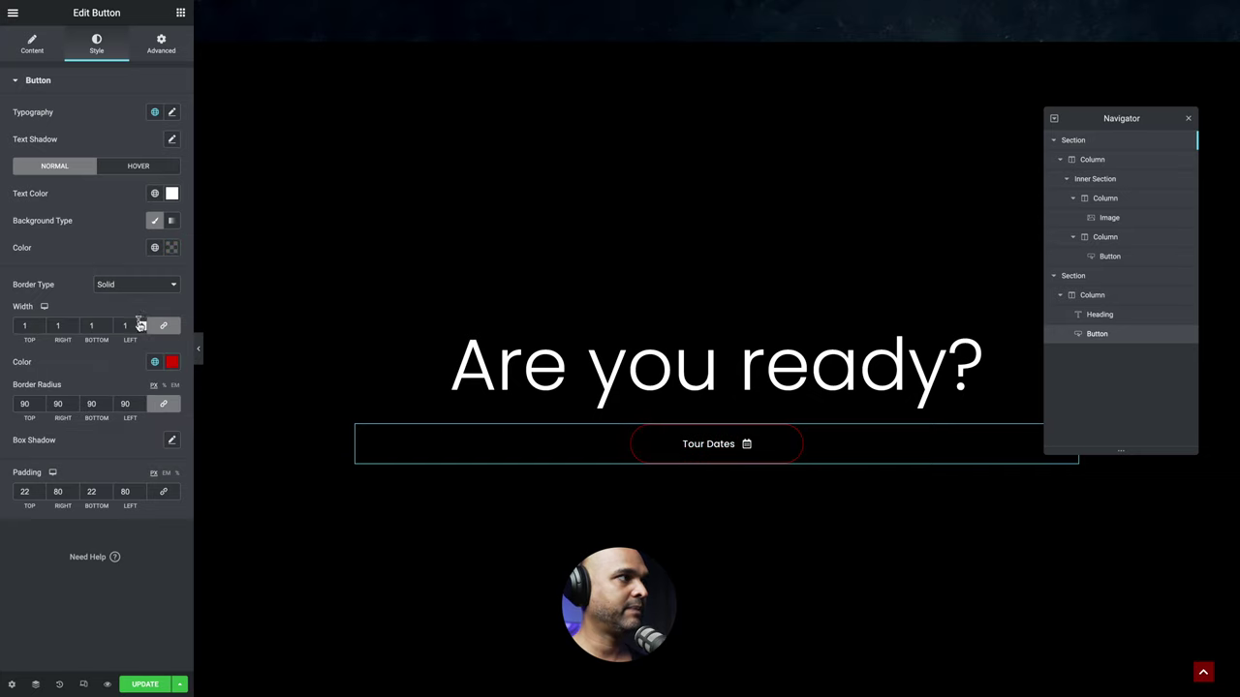
click(172, 363)
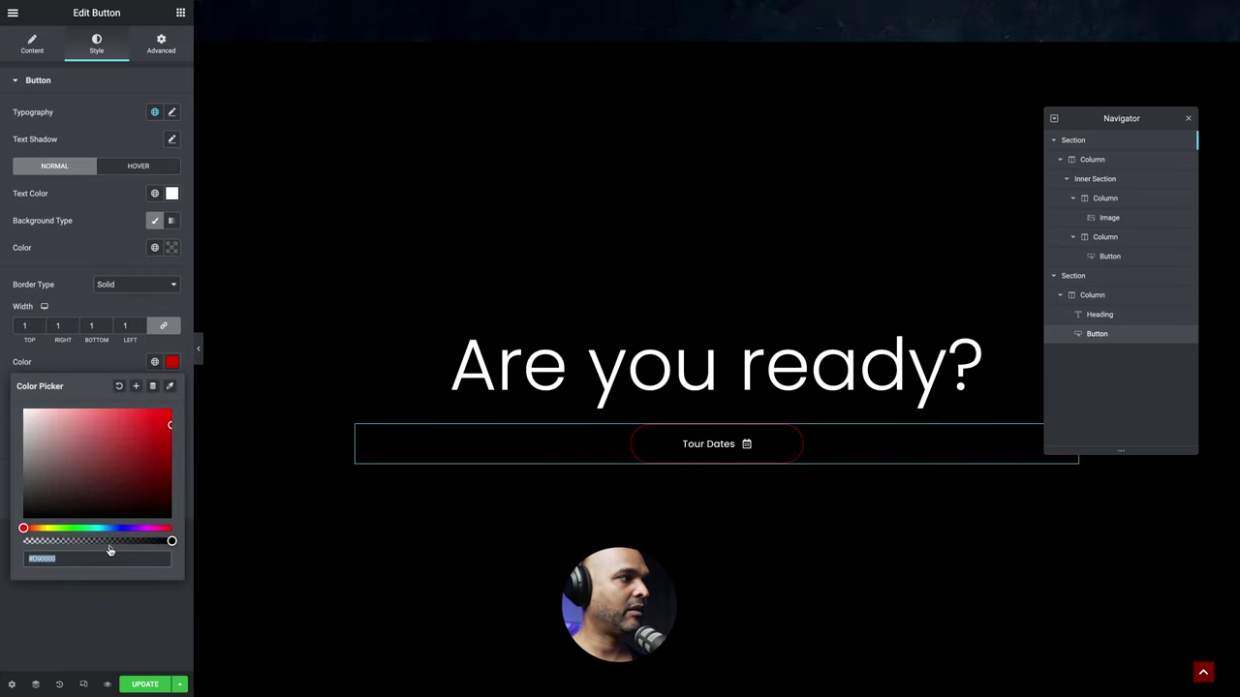
drag(58, 429, 2, 373)
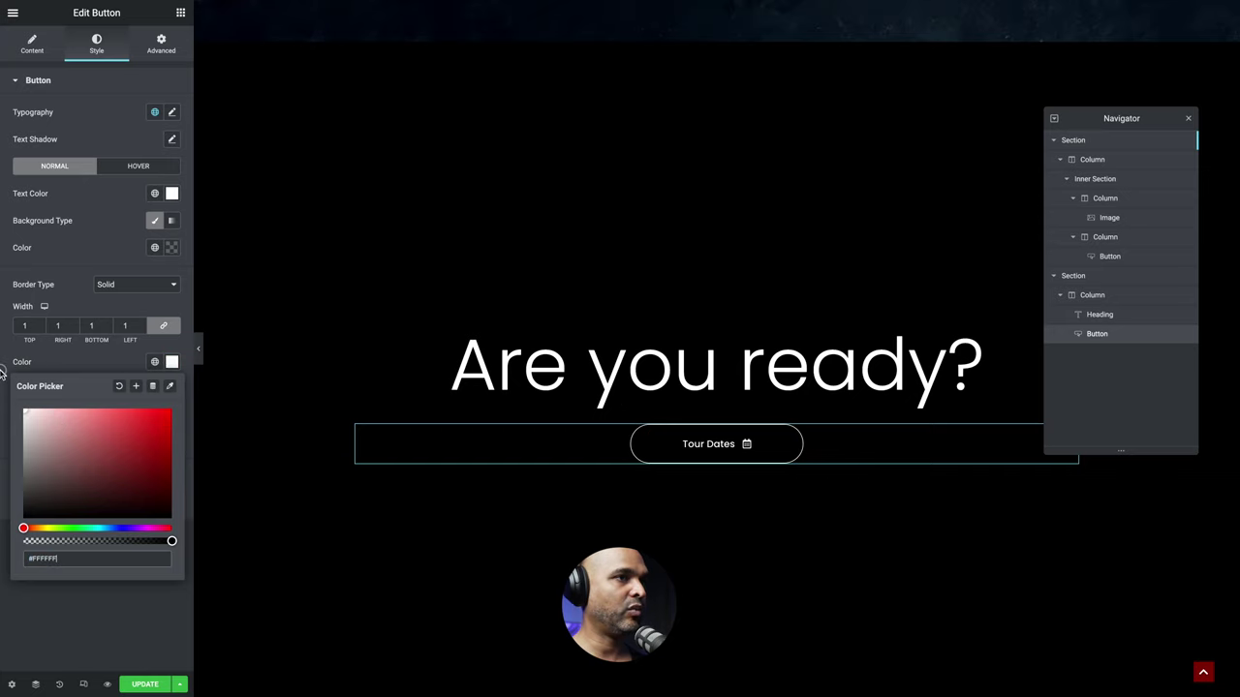
click(85, 241)
- Set the Tour Dates button's hover colors to white #FFFFFF text with the global Accent color for background and border
click(133, 170)
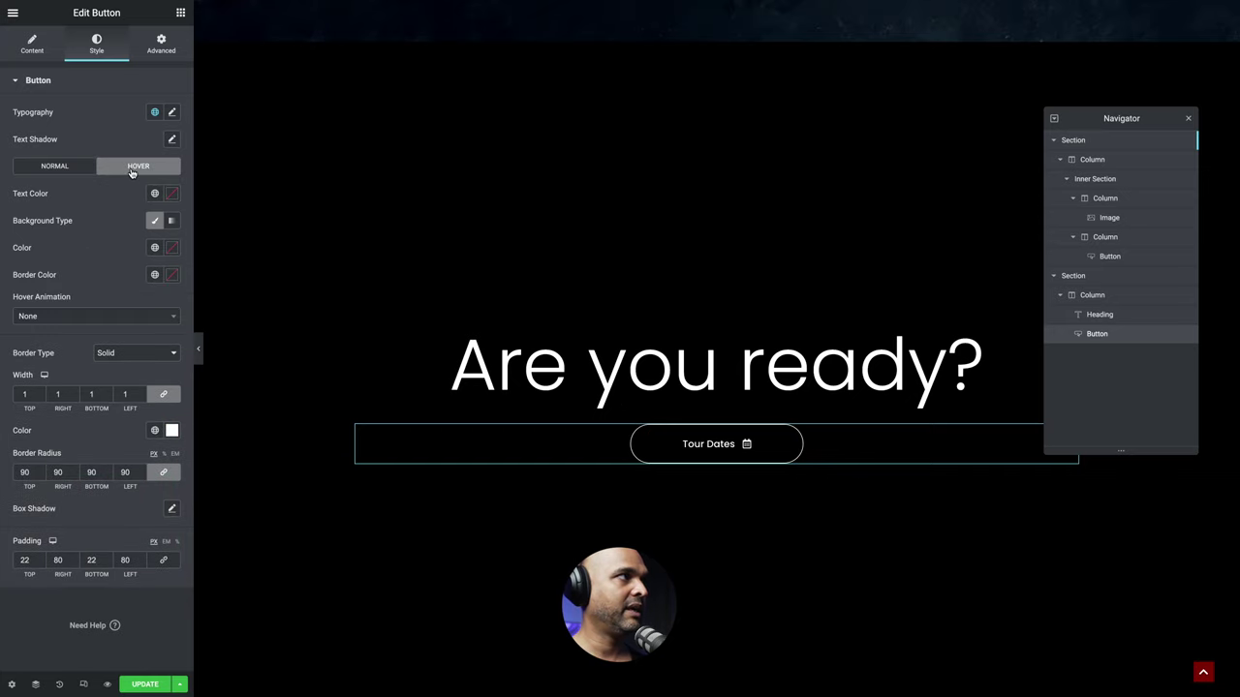
click(172, 198)
drag(102, 283, 3, 194)
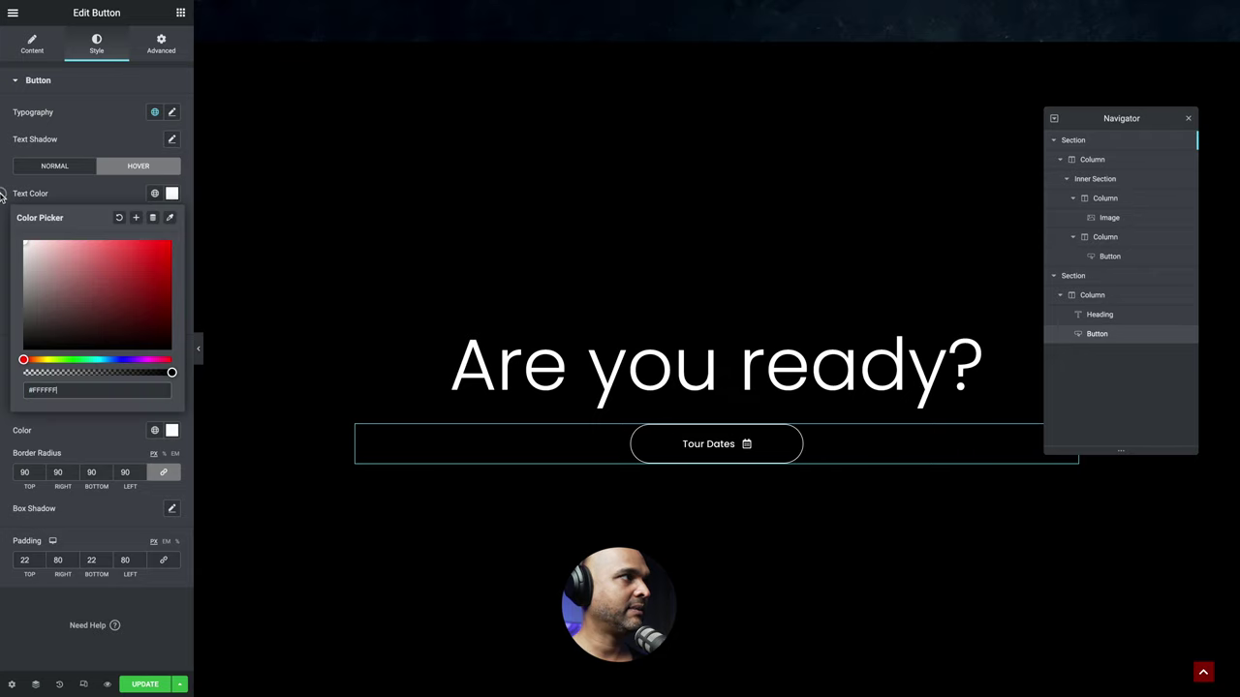
click(49, 191)
click(154, 247)
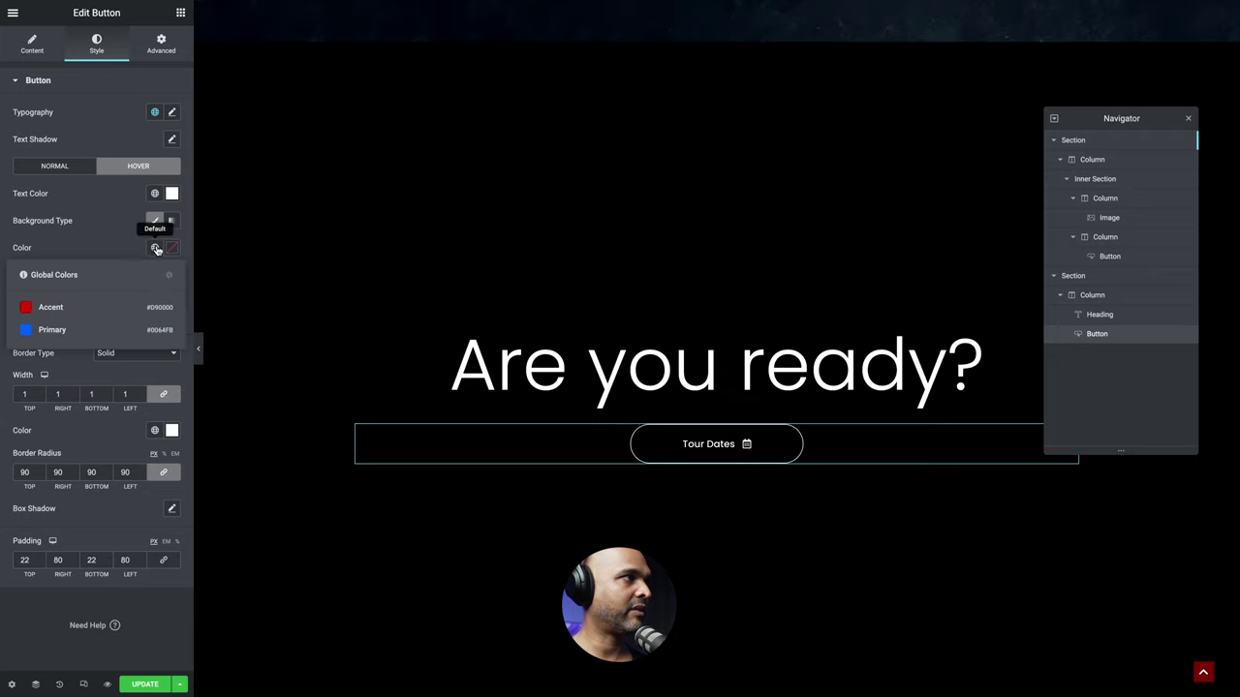
click(57, 310)
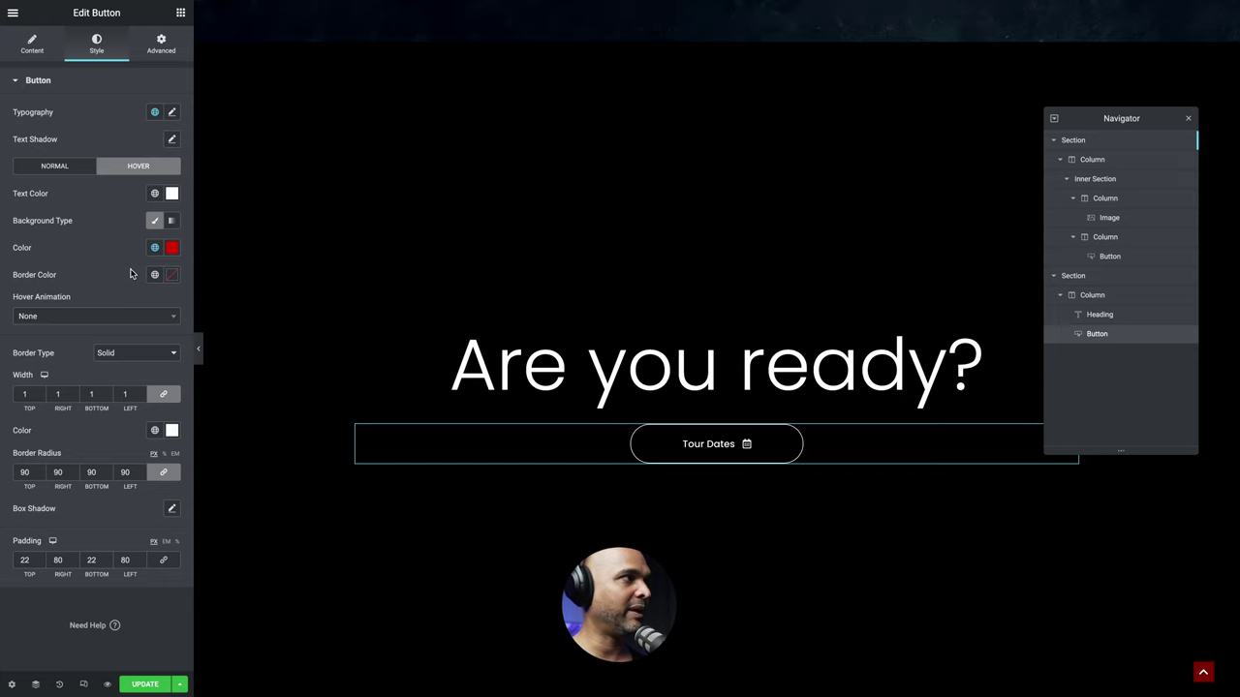
click(155, 276)
click(39, 332)
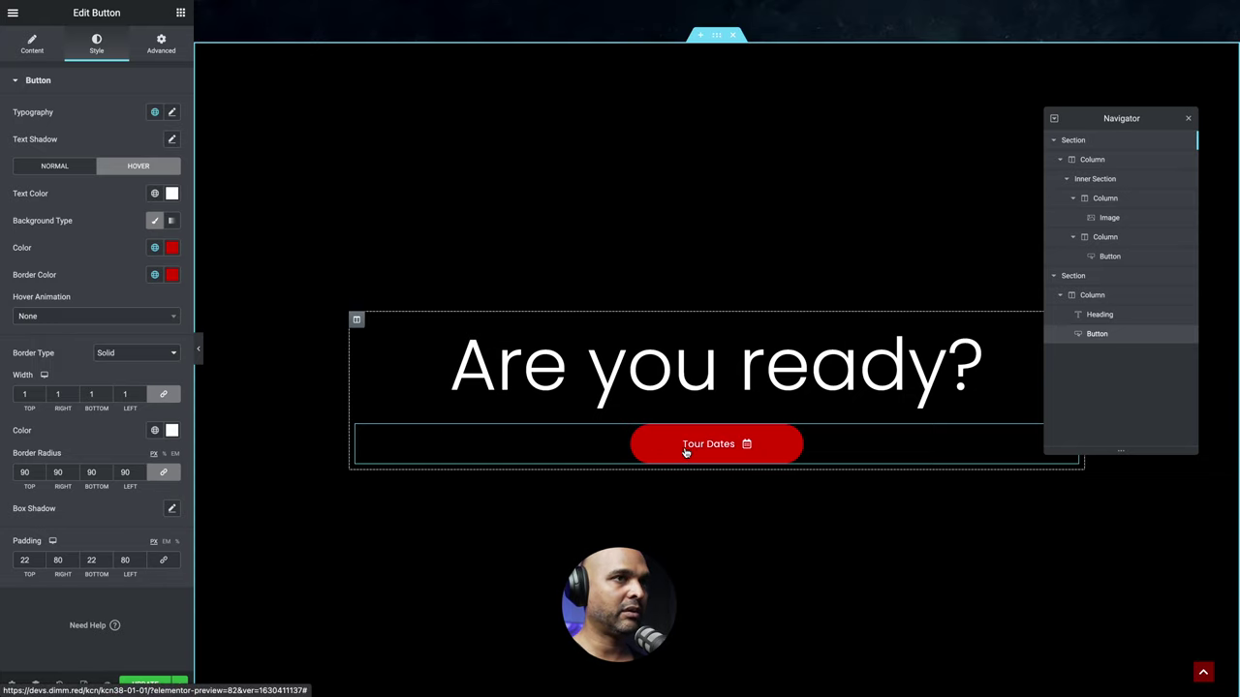
- Open the Tour Dates button's margin and padding settings
click(157, 44)
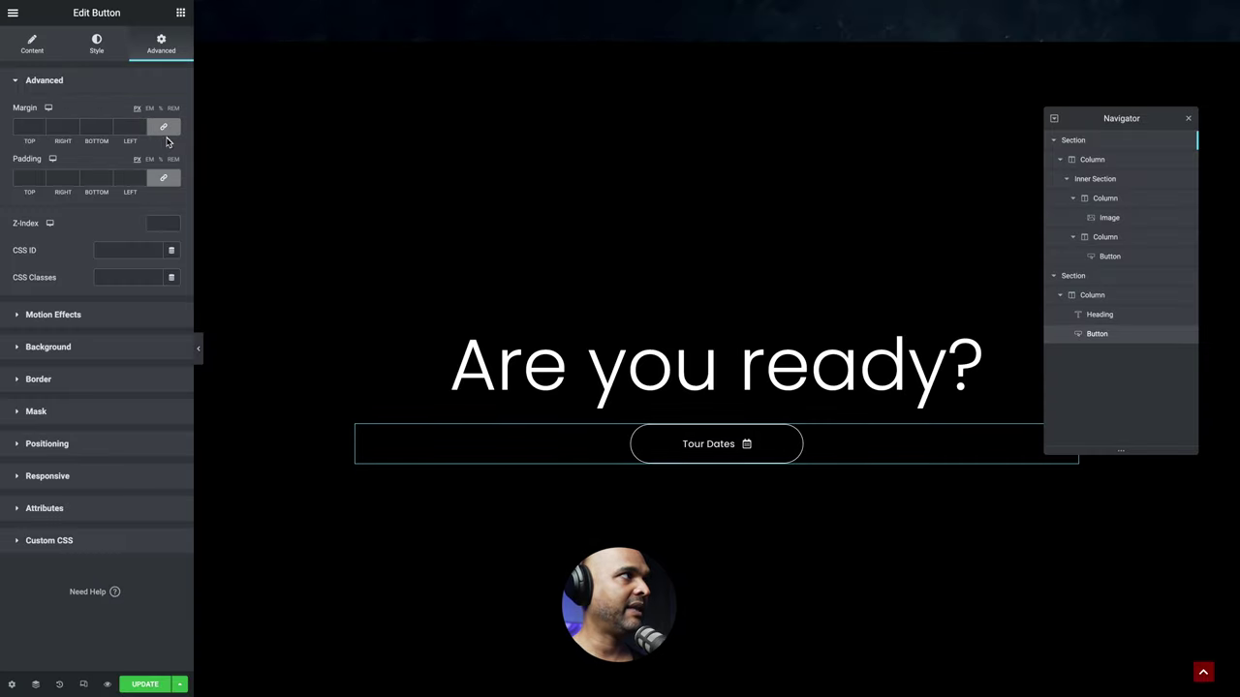